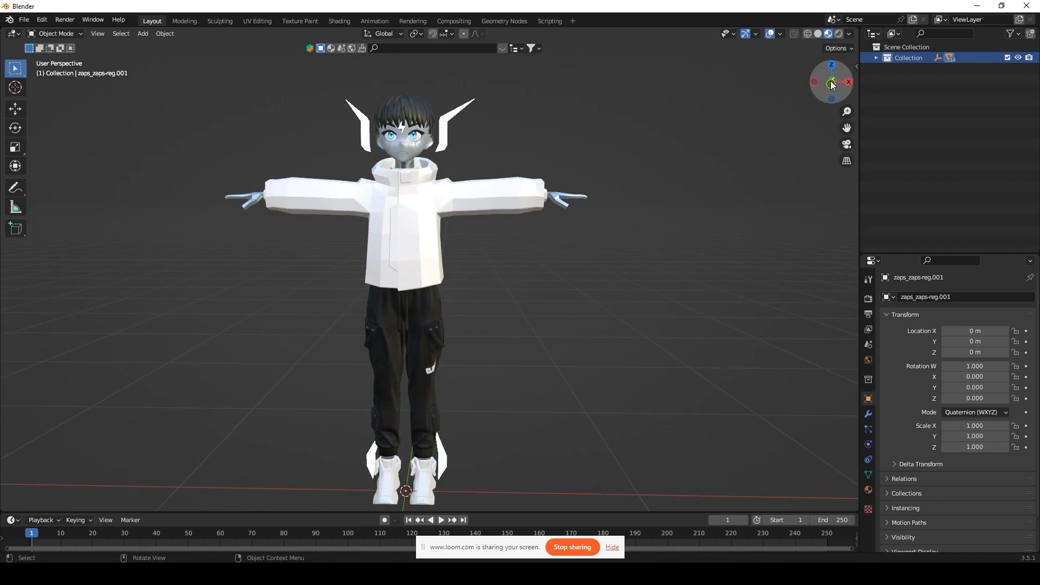
Step: From the front view, export the character as untitled.obj into the Desktop project folder
click(833, 84)
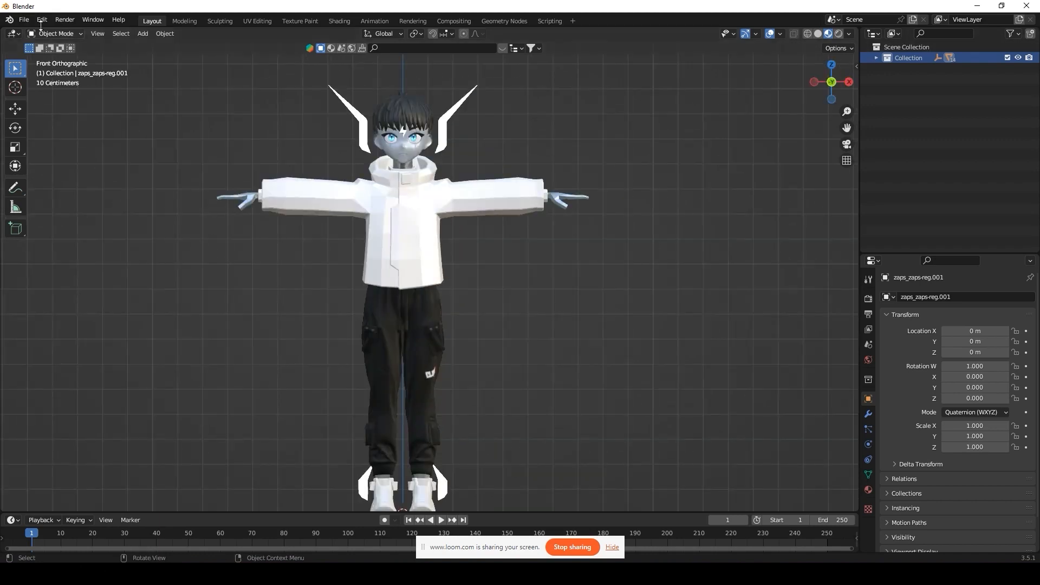
click(23, 24)
mouse_move(64, 177)
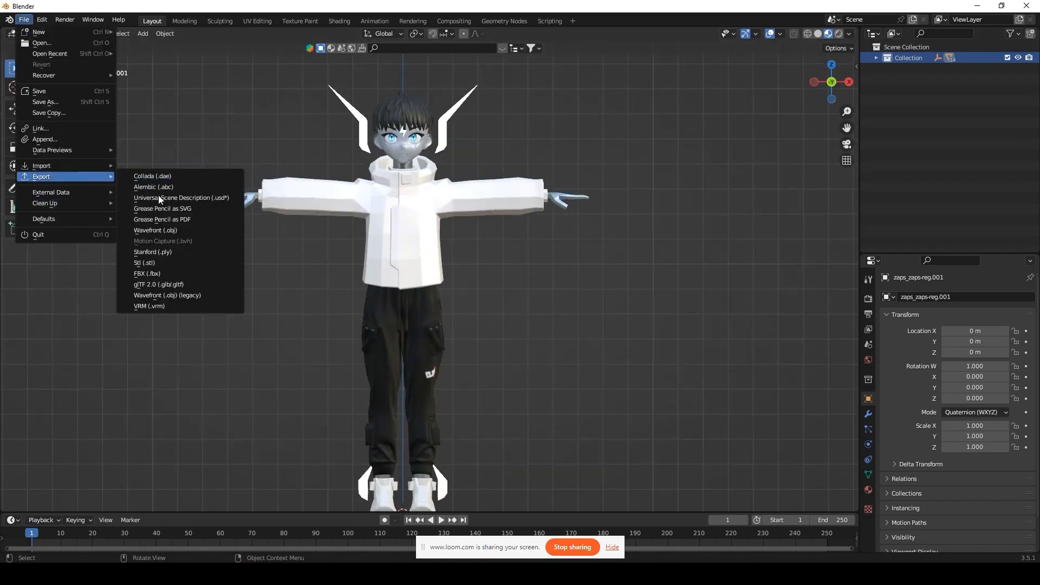
click(187, 227)
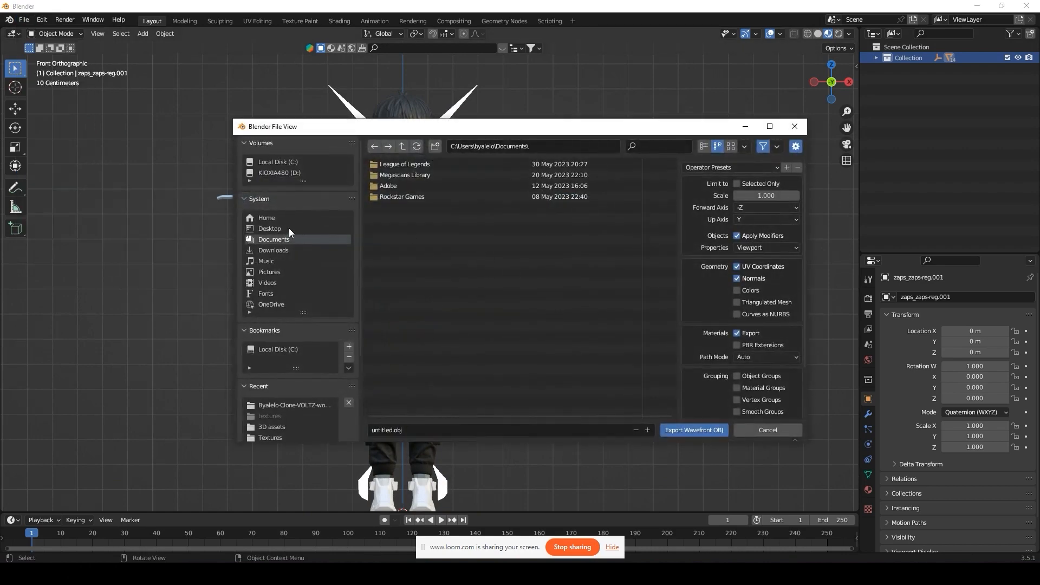
click(270, 229)
double_click(396, 164)
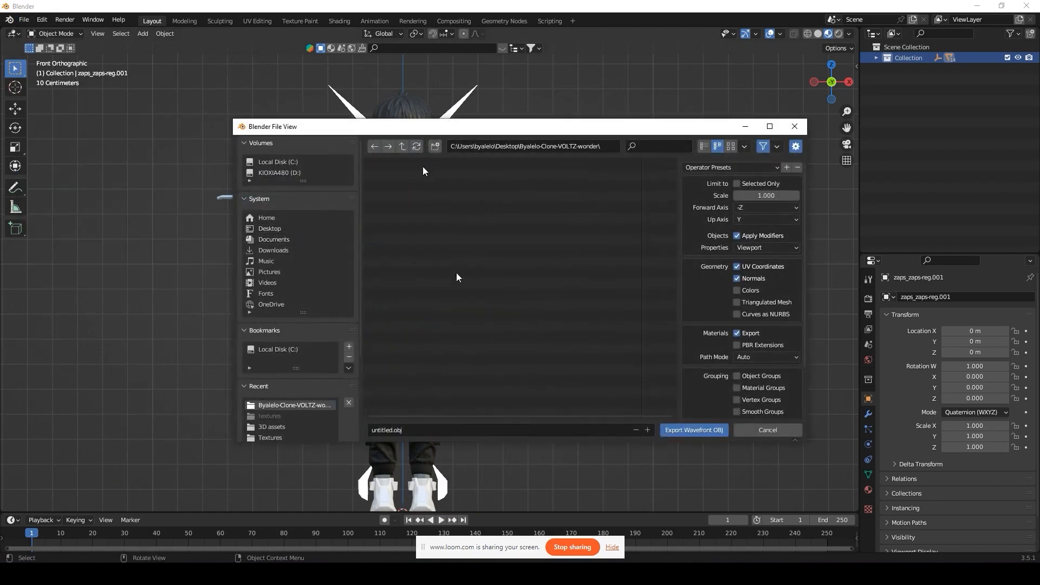
click(703, 428)
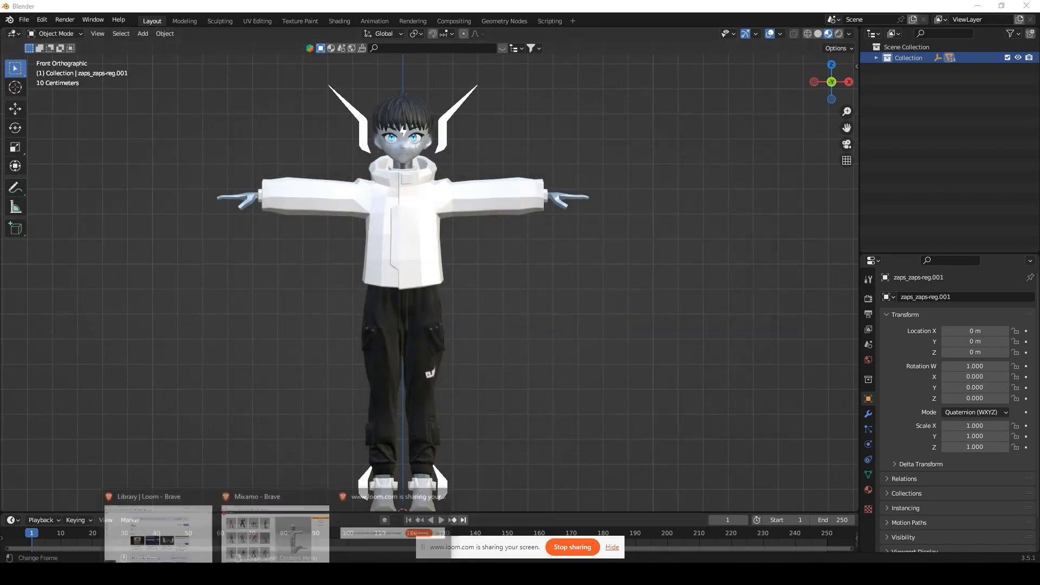
click(292, 534)
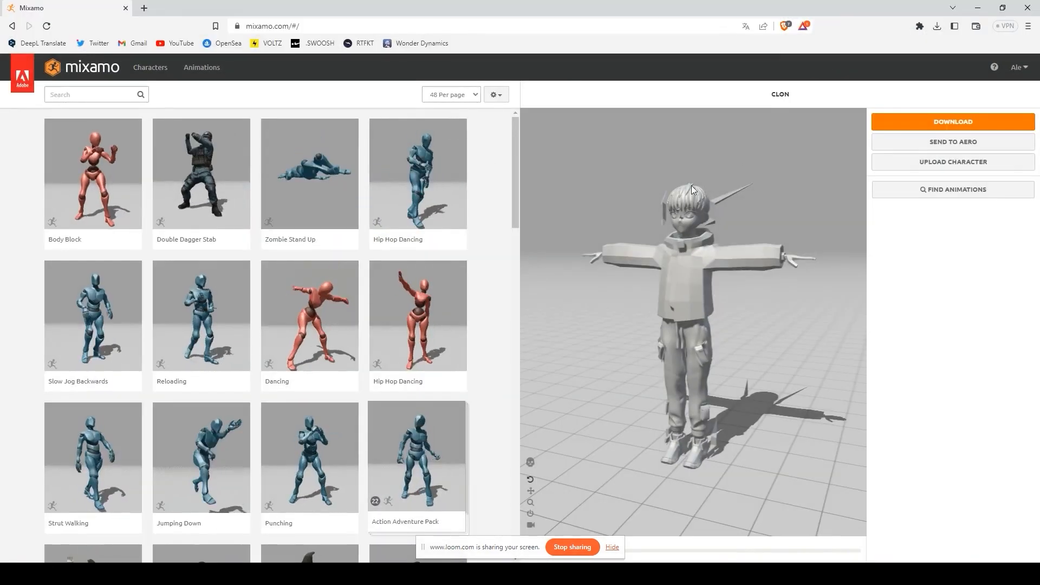
Step: Upload untitled.obj to Mixamo as a new character
click(946, 162)
click(490, 324)
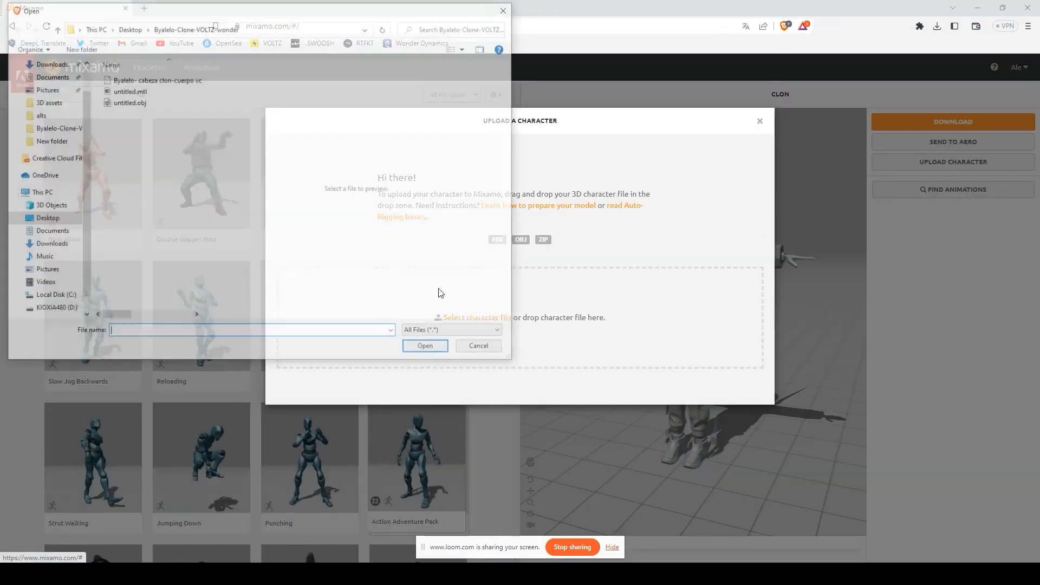
click(141, 103)
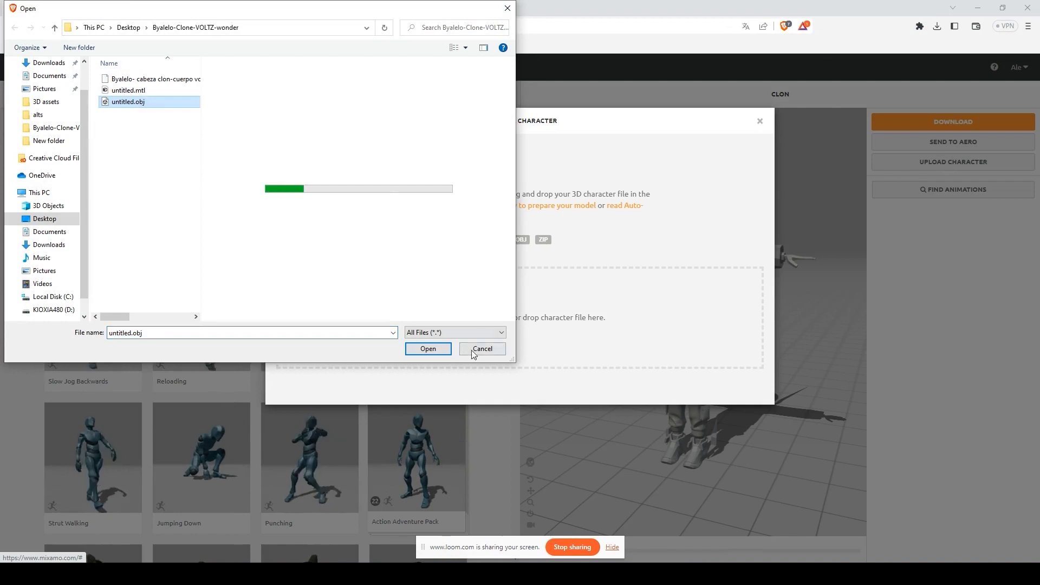
click(428, 349)
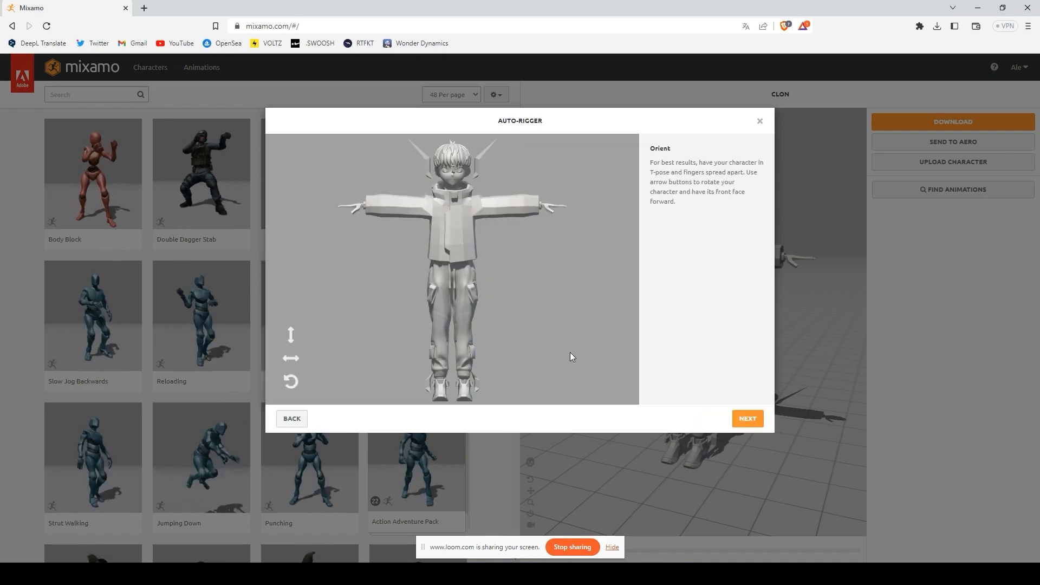
Step: Place the chin, wrist, elbow, knee and groin markers, then run Mixamo's auto-rigger
click(749, 420)
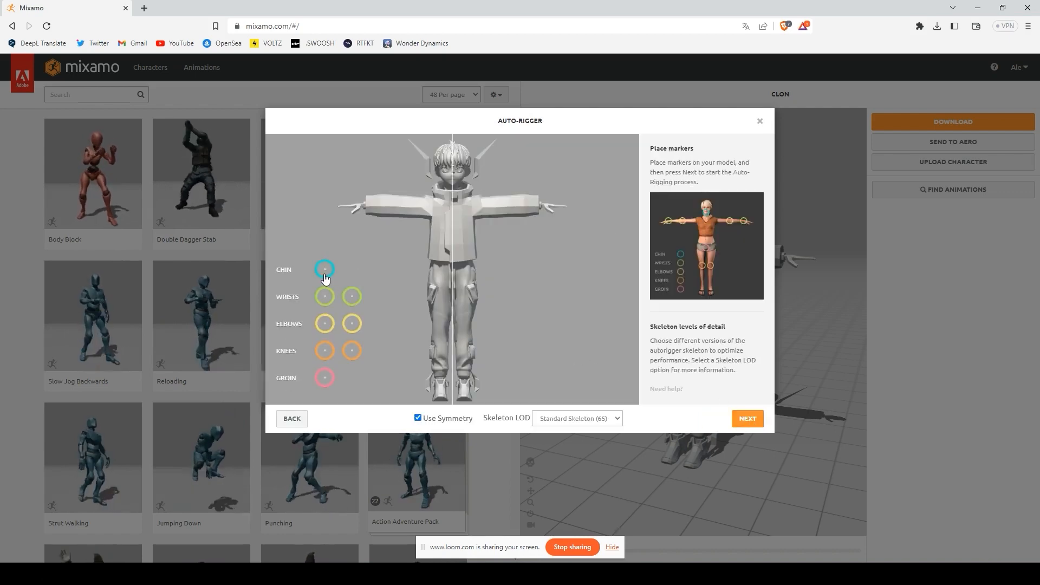
mouse_move(325, 279)
mouse_down()
mouse_move(440, 174)
mouse_move(452, 189)
mouse_up()
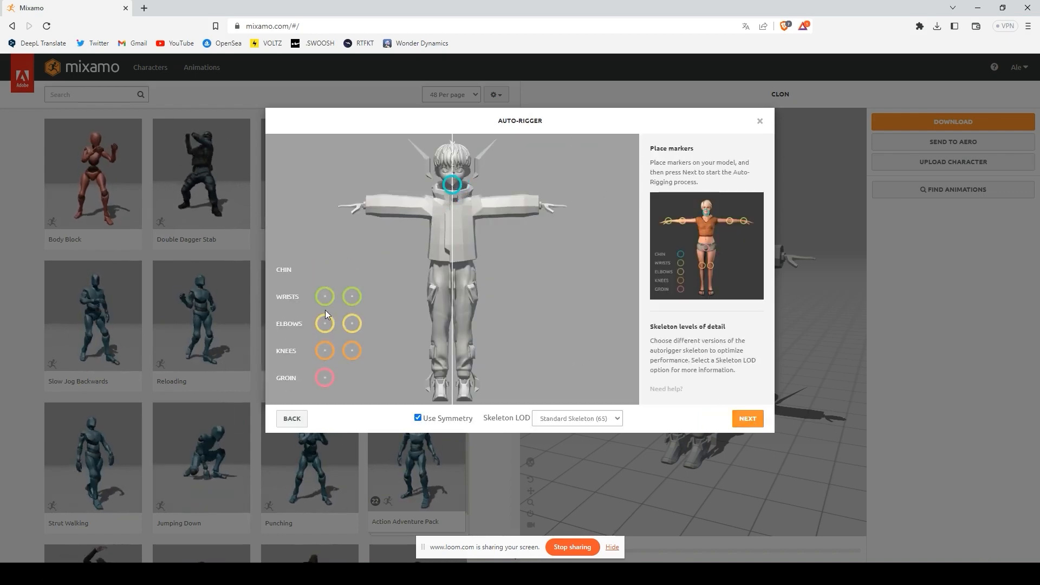
mouse_move(325, 296)
mouse_down()
mouse_move(349, 216)
mouse_move(364, 205)
mouse_up()
mouse_move(325, 324)
mouse_down()
mouse_move(357, 314)
mouse_move(402, 210)
mouse_up()
drag(327, 356, 441, 323)
drag(325, 378, 452, 282)
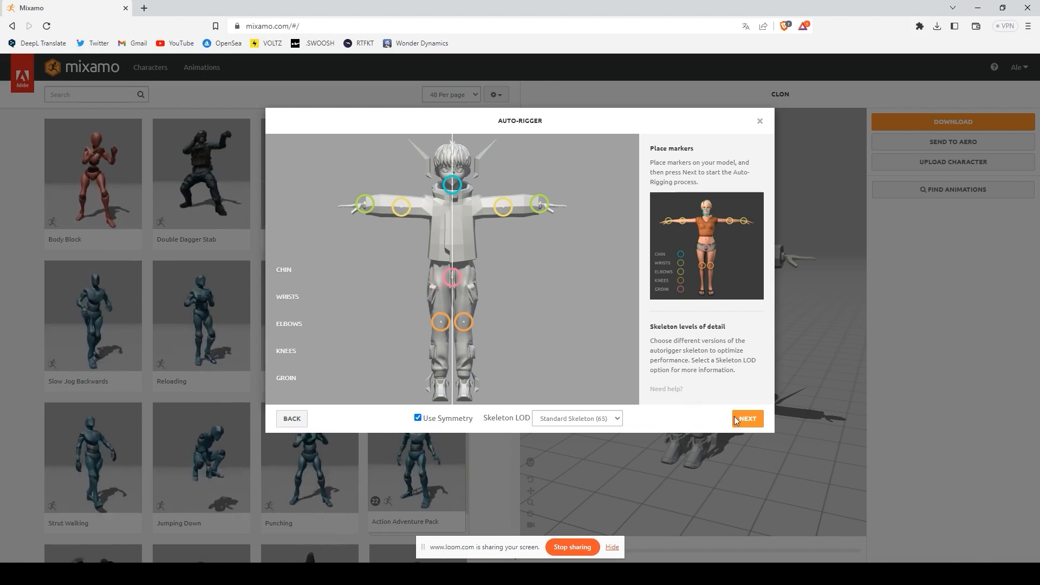
click(747, 418)
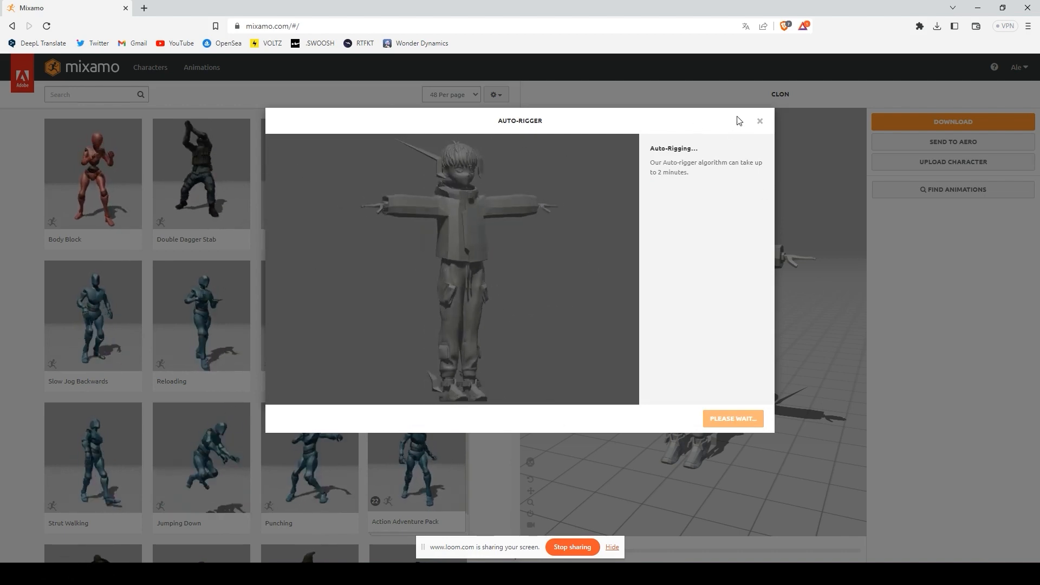
click(760, 121)
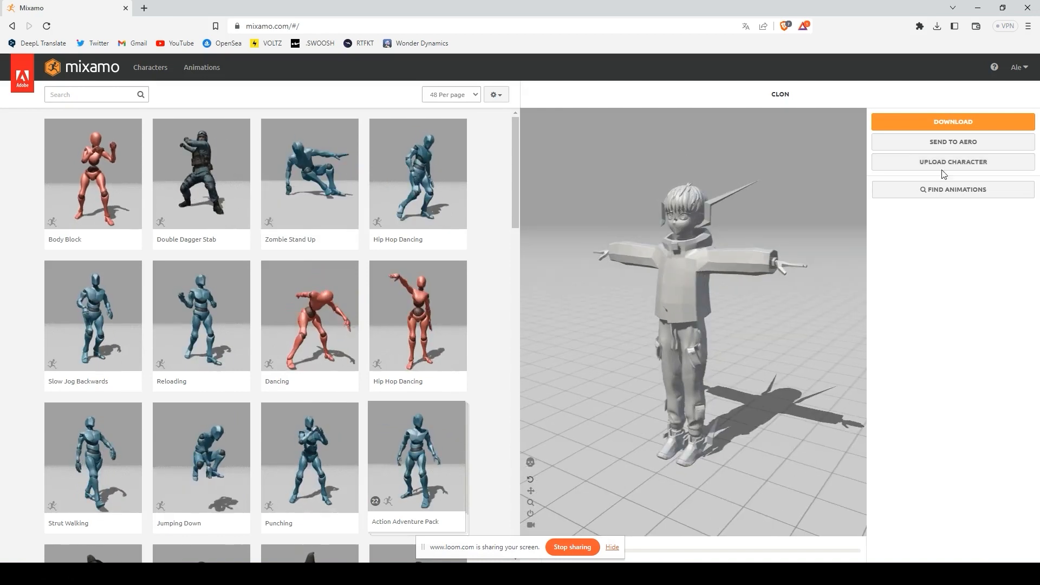
Step: Download the rigged character as an FBX Binary T-pose file named Clon.fbx
click(946, 122)
click(678, 208)
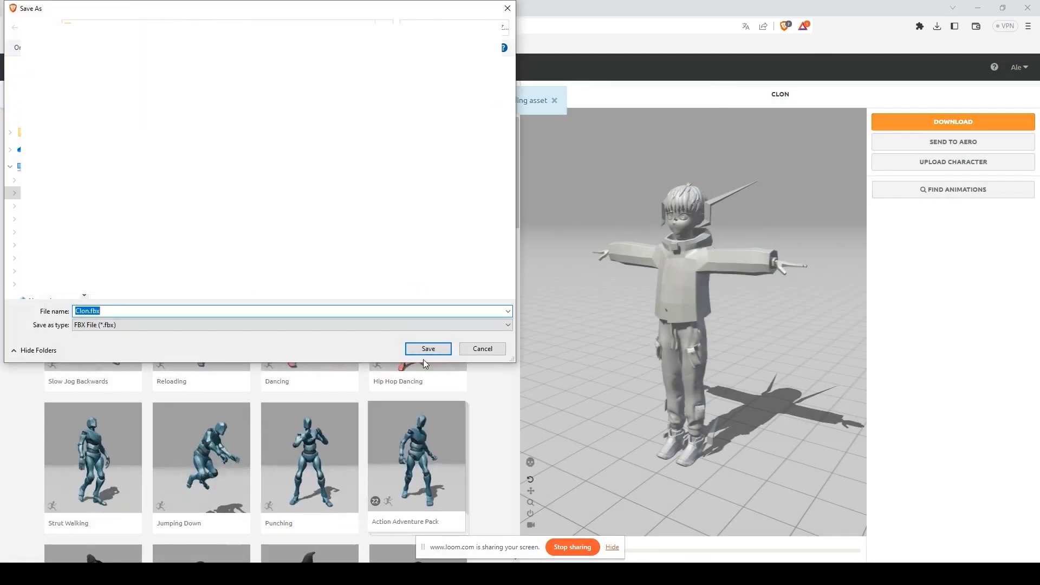
click(425, 351)
key(alt+Tab)
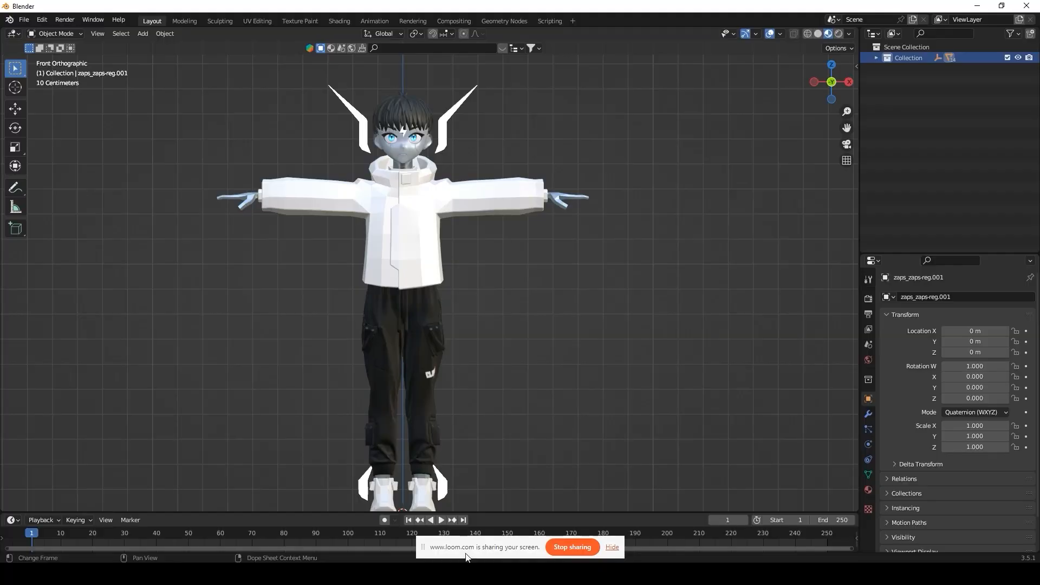
Step: Move the original character left along X to -1.2124 m
scroll(432, 273, down, 3)
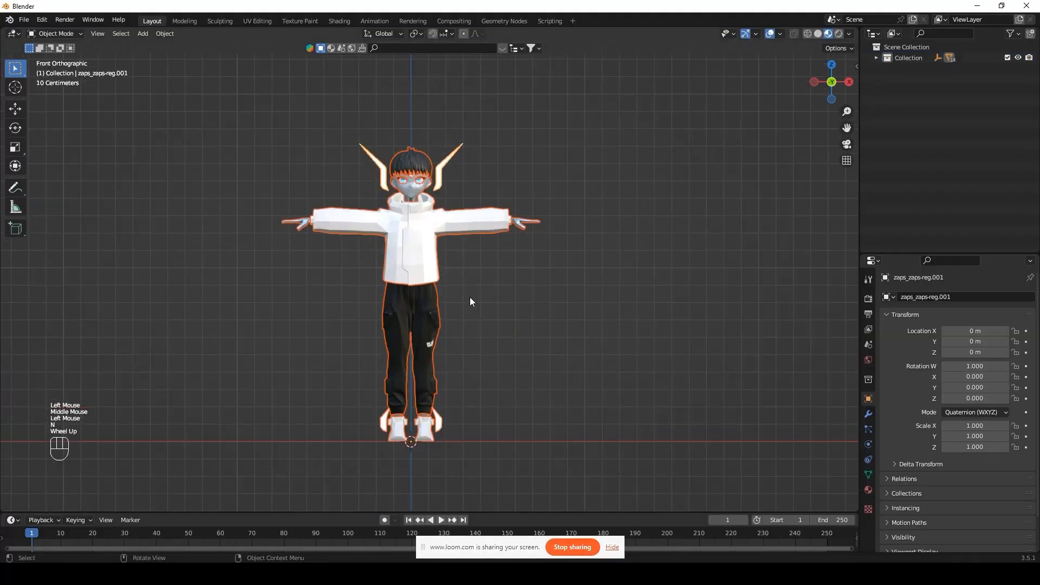
click(495, 282)
key(a)
key(g)
key(x)
click(185, 233)
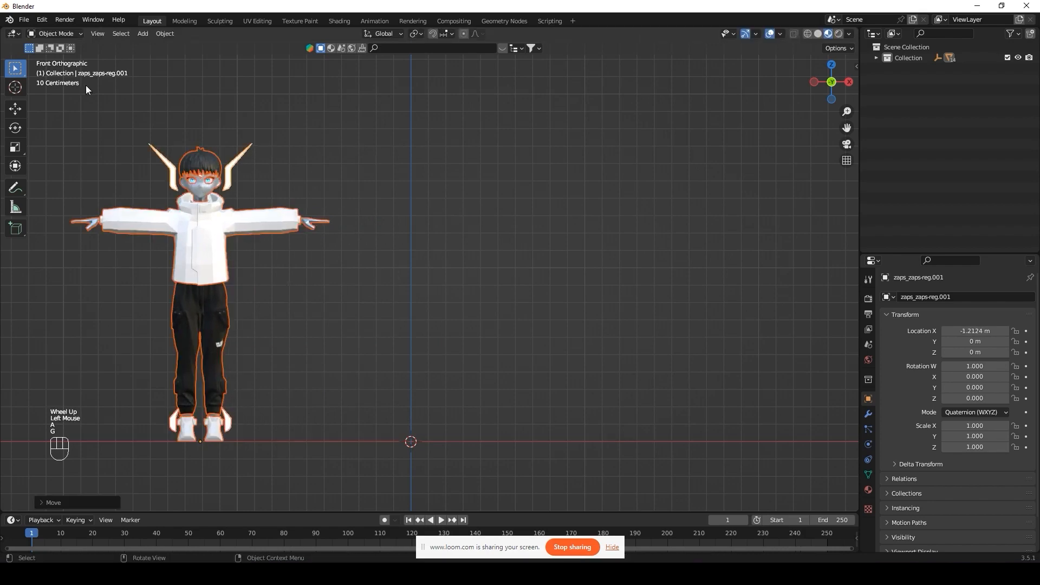
Step: Import Clon.fbx from the Desktop project folder as an FBX
click(31, 23)
mouse_move(58, 166)
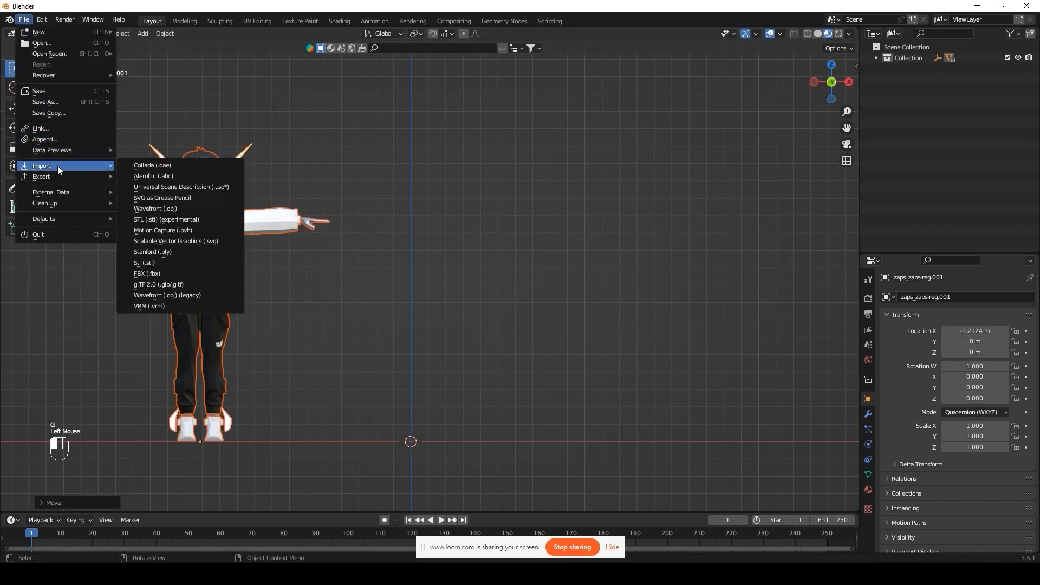
click(171, 273)
click(301, 229)
double_click(407, 162)
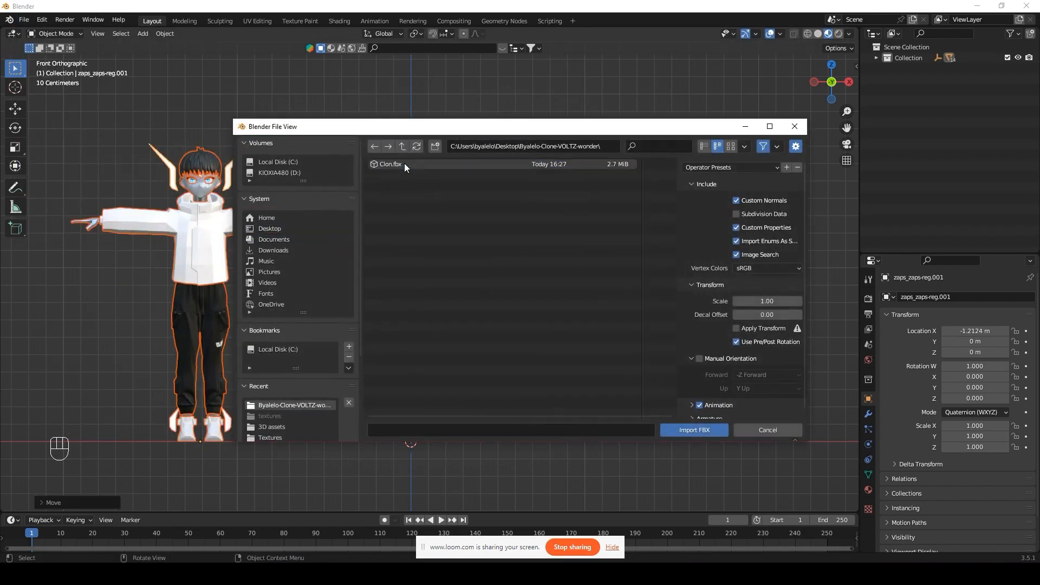
double_click(405, 167)
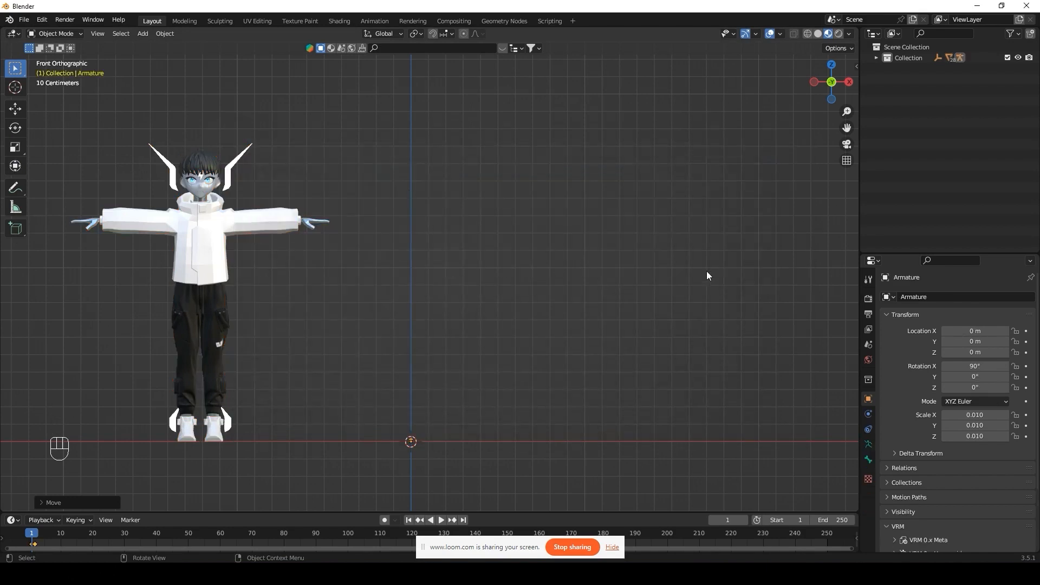
Step: Set the imported armature's X, Y and Z scale to 1 in the side panel
key(n)
click(852, 73)
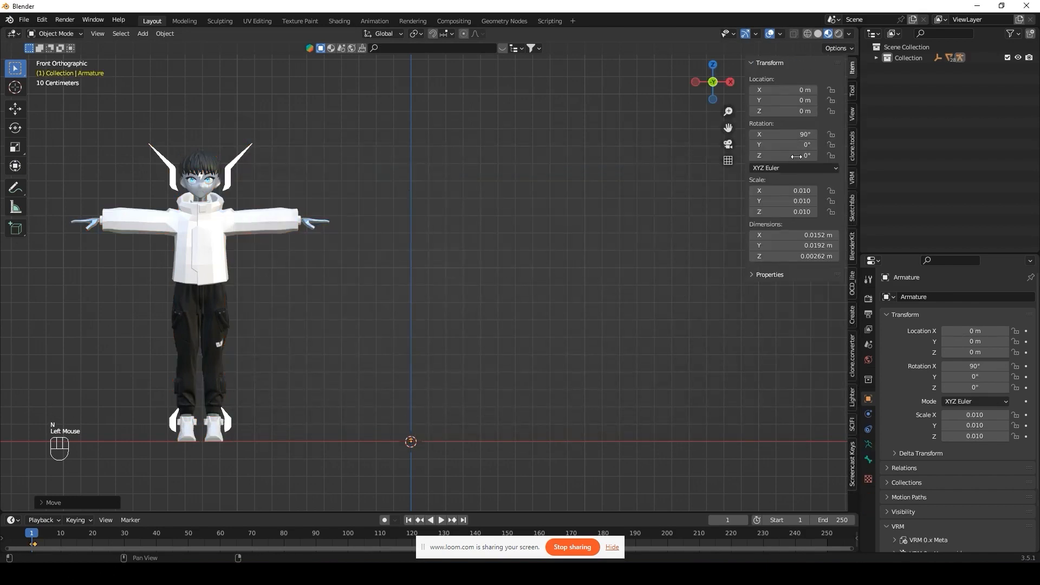
double_click(789, 210)
text(1)
key(Return)
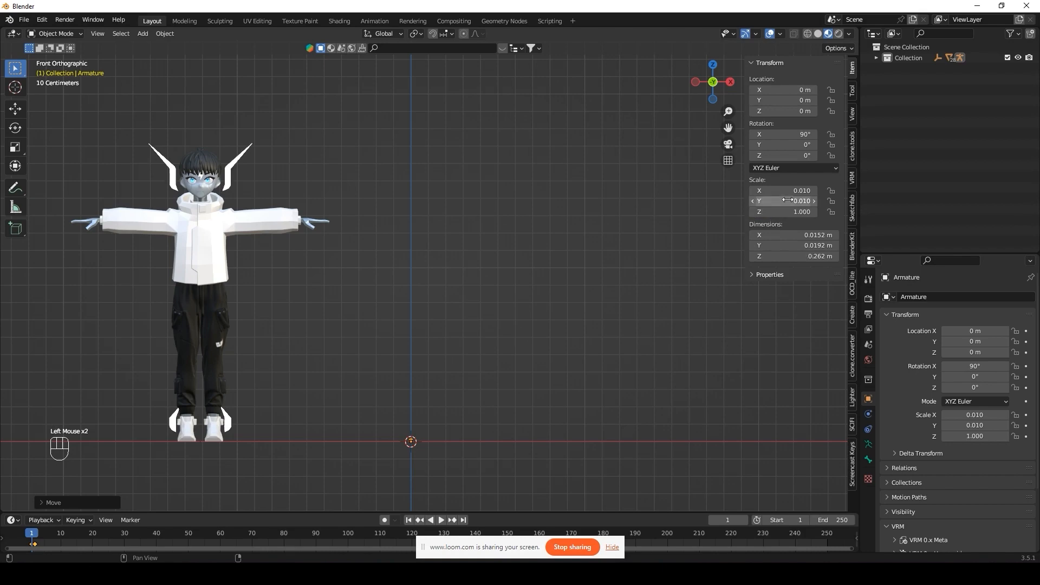
key(Return)
double_click(785, 191)
text(1)
key(Return)
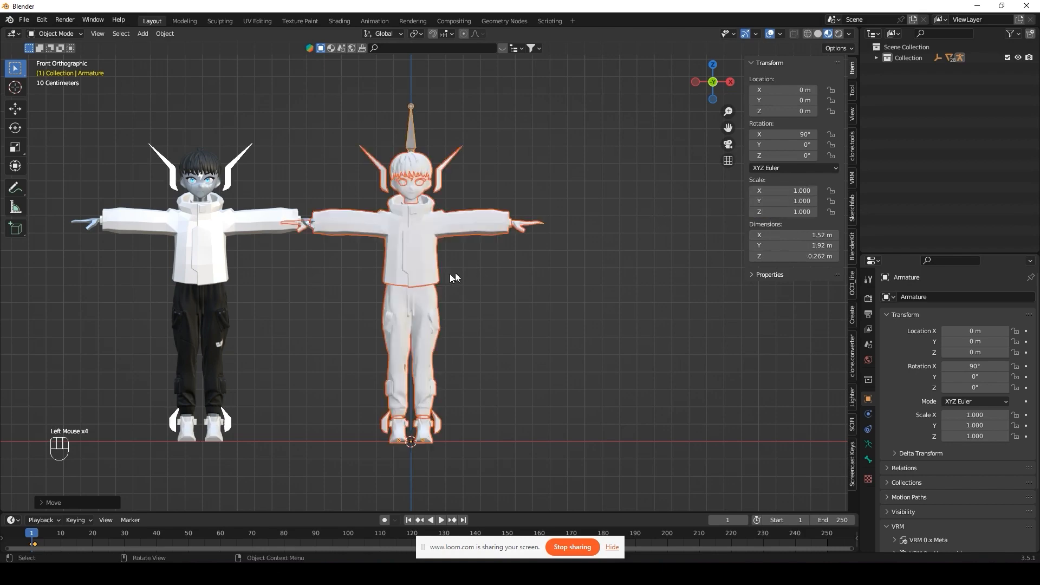
Step: Move the rigged figure beside the original, to X 0.3792 m
scroll(439, 274, up, 1)
scroll(431, 275, down, 1)
scroll(430, 275, up, 1)
shift+middle_drag(264, 268, 358, 281)
double_click(357, 282)
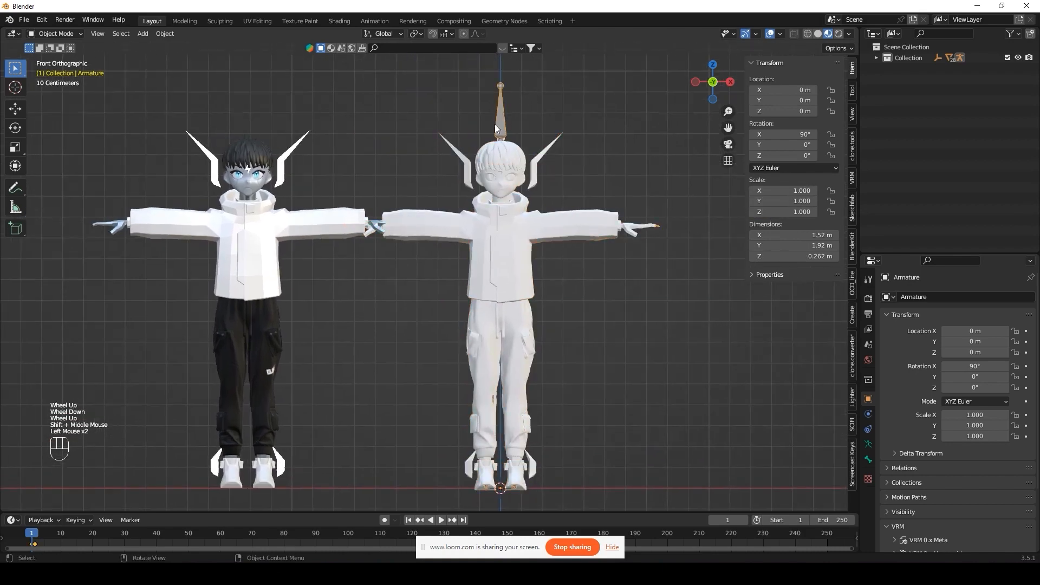
key(g)
double_click(549, 278)
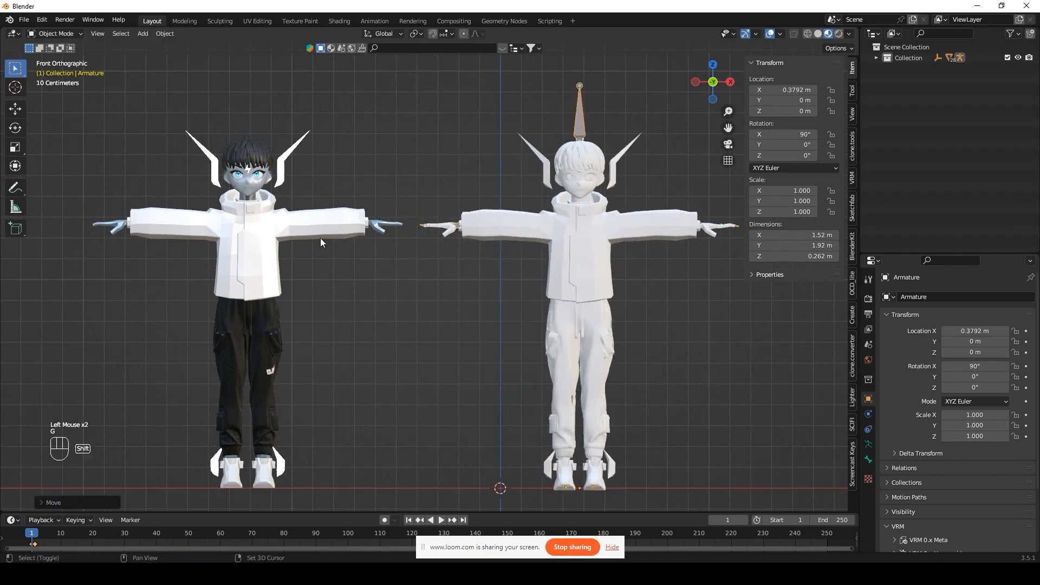
Step: Hide the bone sticking up above the rigged figure's head
drag(148, 177, 365, 435)
drag(511, 117, 651, 408)
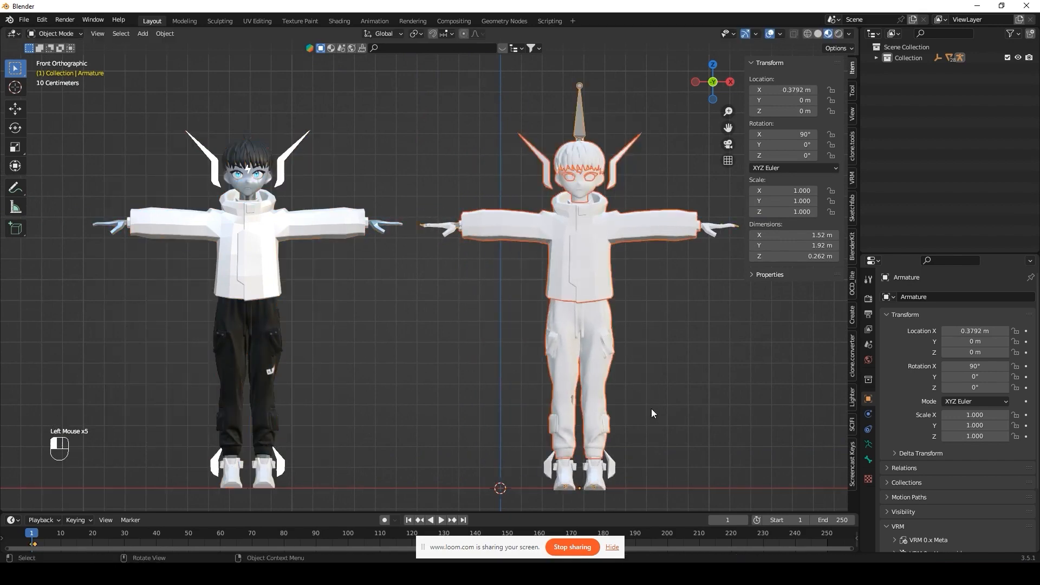
click(651, 408)
key(h)
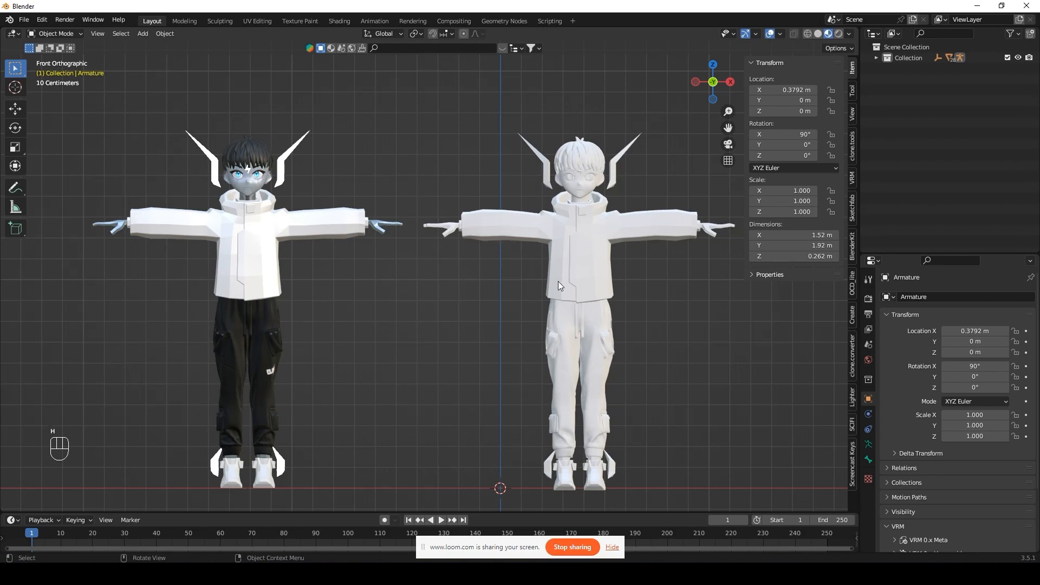
Step: Link the left character's hoodie and arm materials onto the right character's hoodie and arms
click(521, 234)
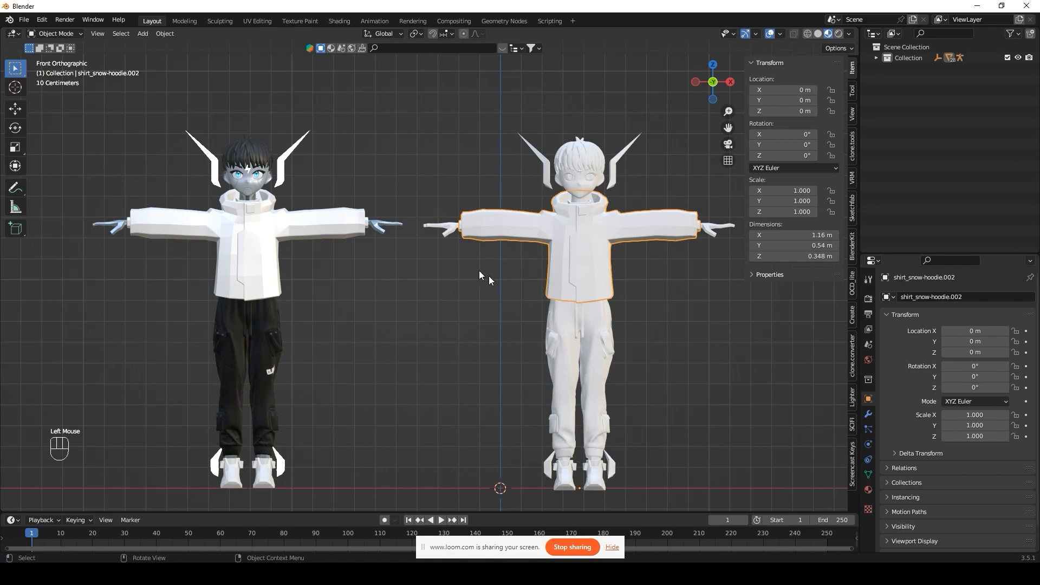
shift+click(265, 241)
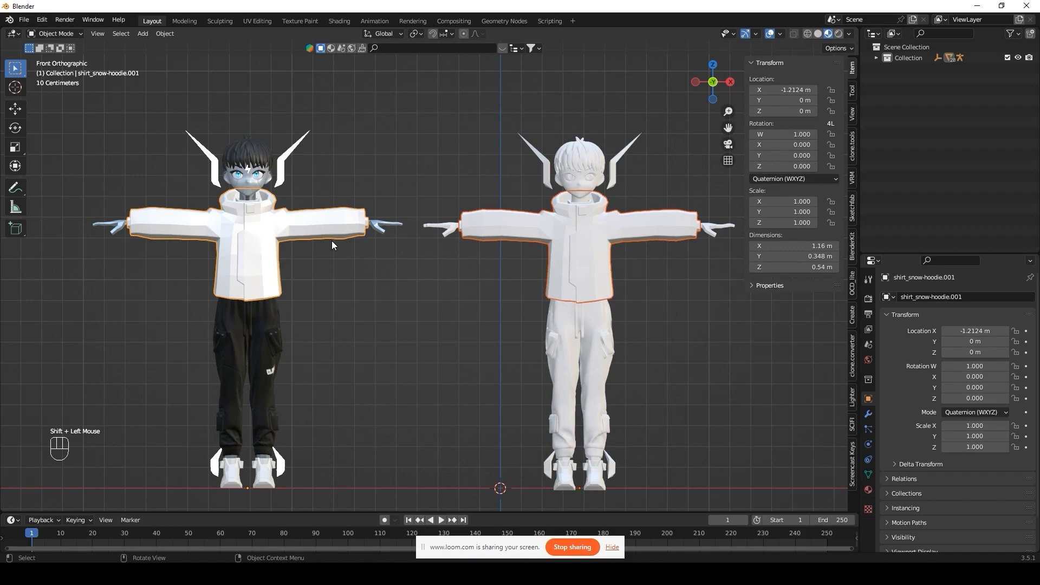
key(ctrl+l)
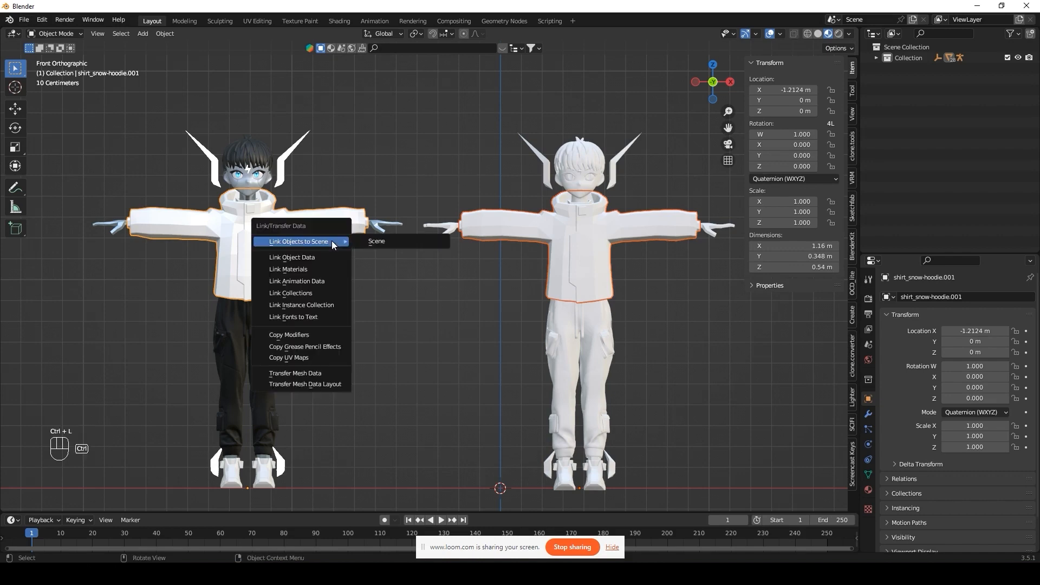
click(314, 267)
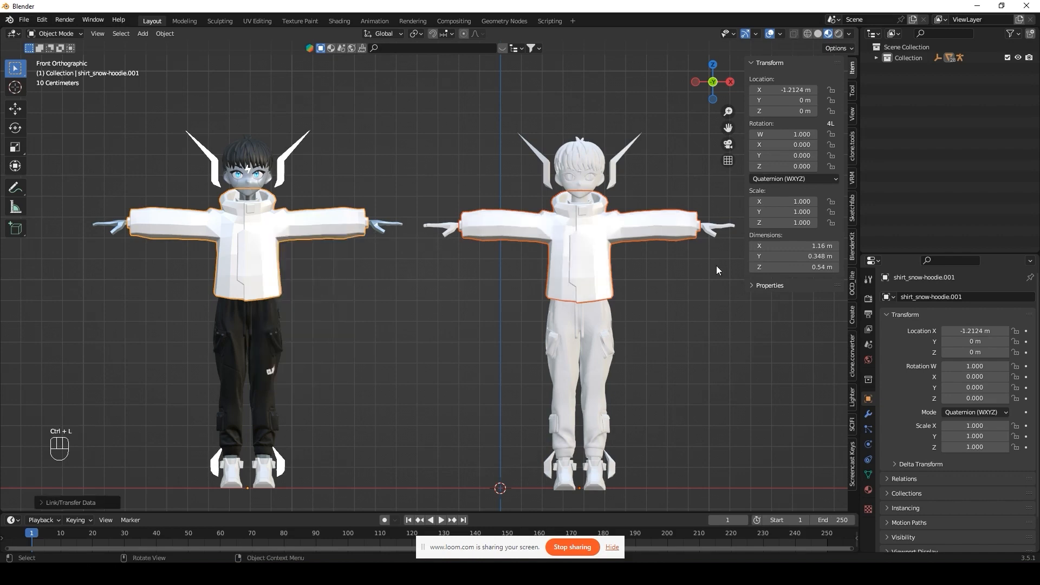
key(h)
click(447, 229)
shift+click(378, 225)
key(ctrl+l)
click(378, 224)
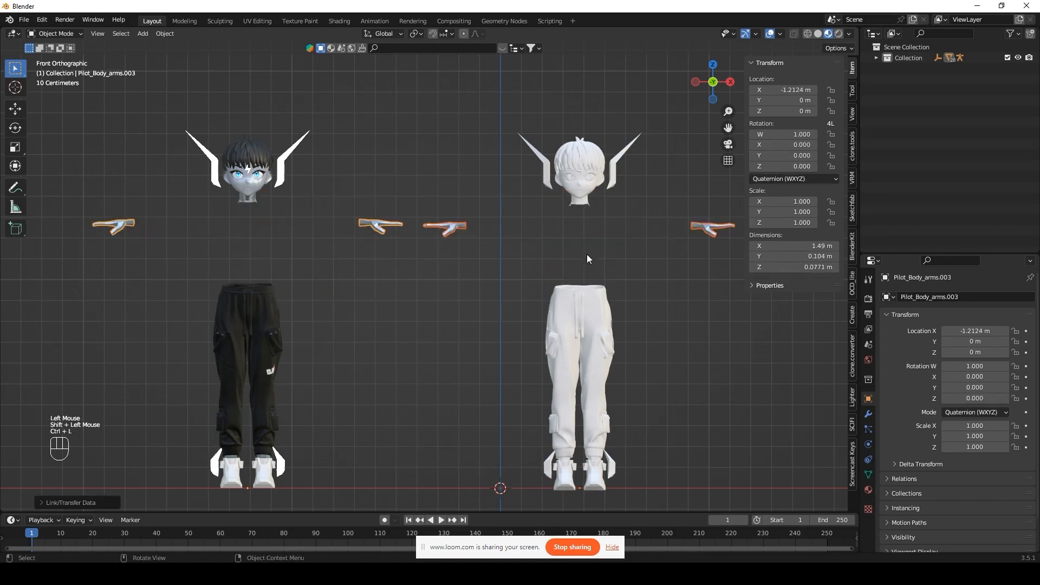
key(h)
Step: Link the joggers' and shoes' materials from the left character to the right one
click(585, 314)
shift+click(266, 324)
click(266, 324)
key(h)
click(566, 477)
shift+click(269, 479)
key(ctrl+l)
click(279, 480)
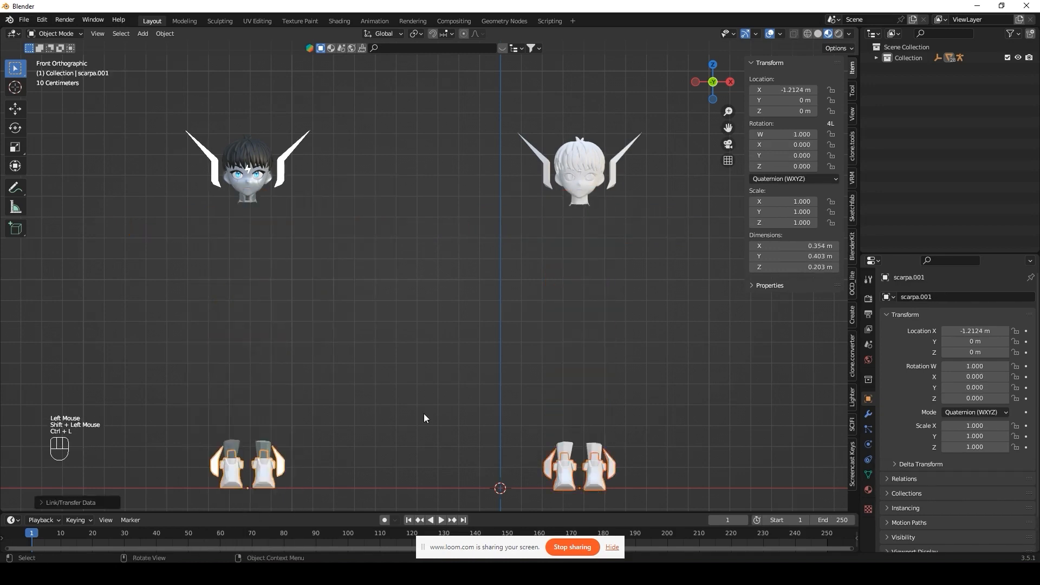
key(ctrl+l)
click(449, 415)
key(h)
Step: Link the remaining body pieces' and zap pieces' materials across to the right character
click(563, 454)
shift+click(261, 449)
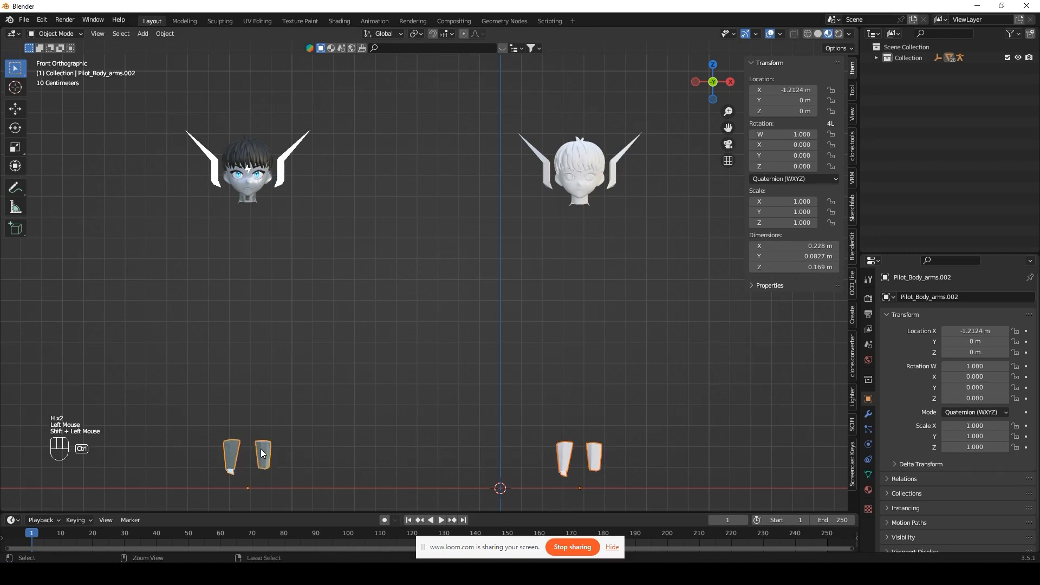
key(ctrl+l)
click(262, 449)
key(h)
click(538, 161)
shift+click(287, 162)
key(ctrl+l)
click(299, 167)
key(h)
Step: Link the left character's hair materials onto the right character's hair
scroll(442, 205, up, 3)
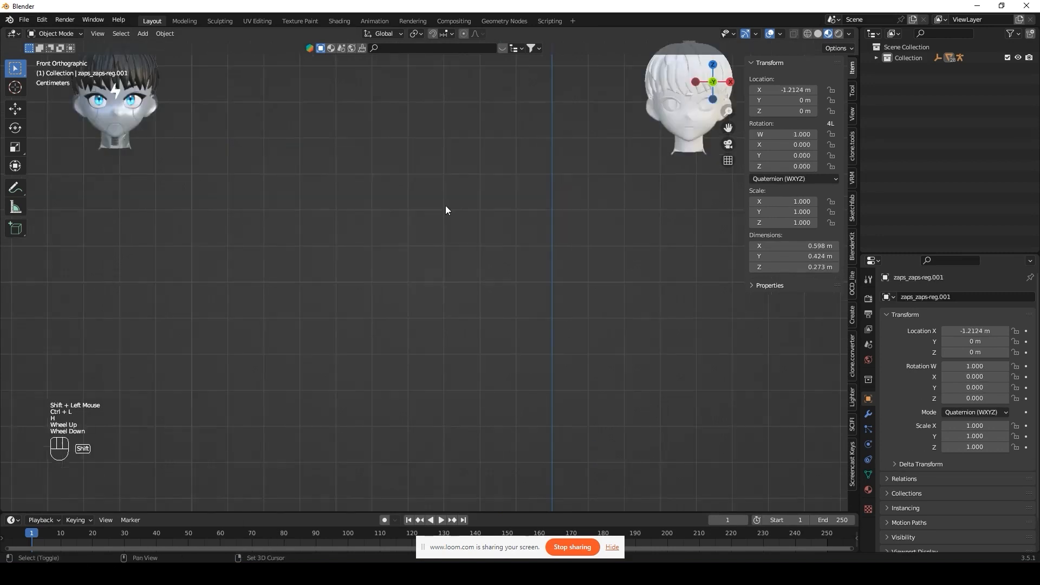
shift+middle_drag(446, 206, 454, 346)
click(706, 199)
shift+click(123, 202)
key(ctrl+l)
click(122, 202)
key(h)
Step: Link the head and inner mouth materials from the left character to the right one
click(713, 217)
shift+click(126, 213)
key(ctrl+l)
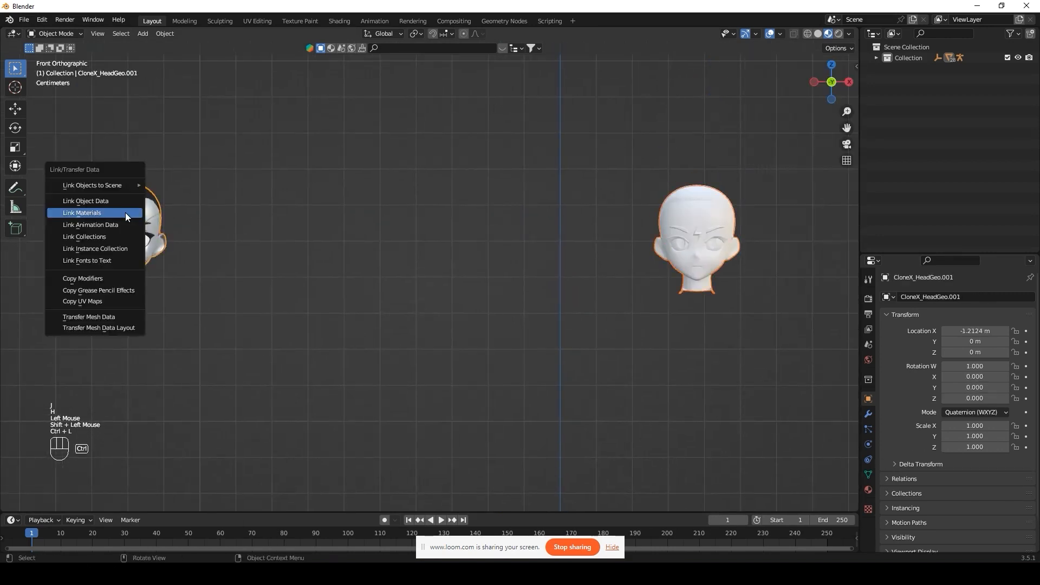
shift+click(140, 207)
key(ctrl+l)
click(141, 204)
key(h)
click(697, 272)
shift+click(128, 268)
key(ctrl+l)
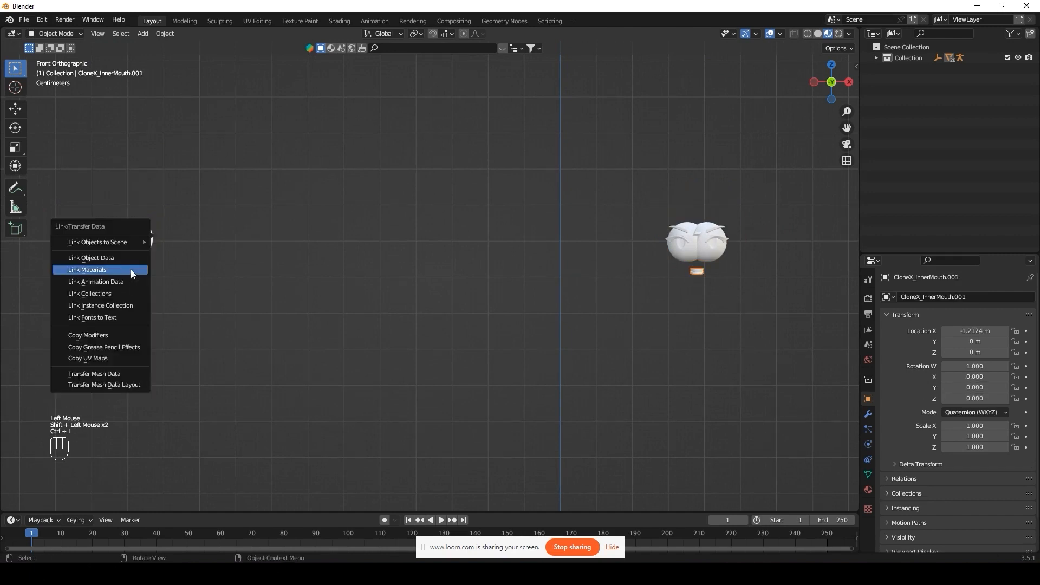
click(132, 269)
Step: Link the eye, eyelash and eyebrow materials across to the right character
click(687, 258)
shift+click(124, 253)
key(ctrl+l)
click(124, 253)
key(h)
click(674, 247)
shift+click(145, 235)
key(ctrl+l)
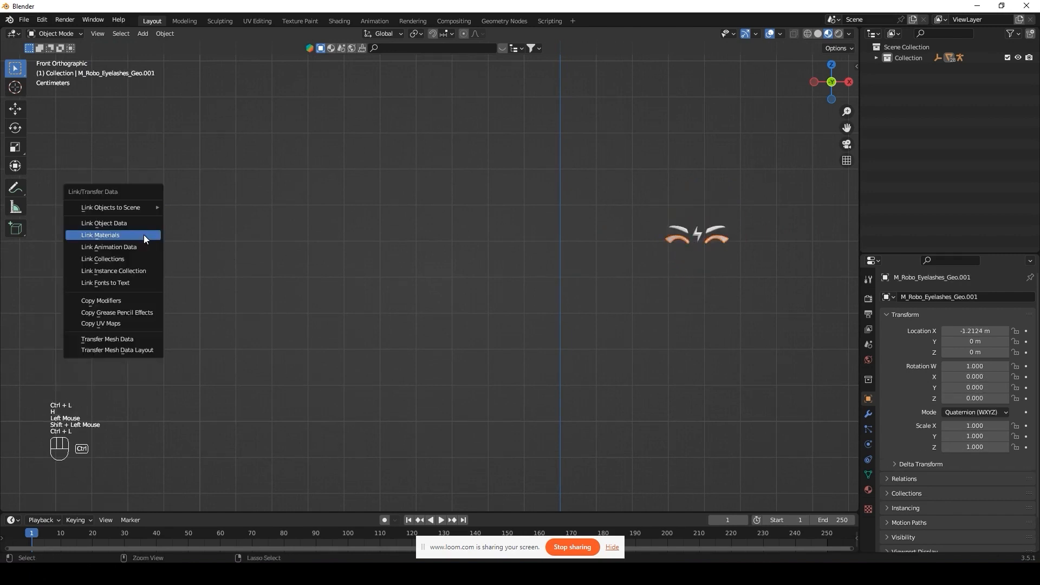
shift+click(103, 225)
key(ctrl+l)
click(102, 225)
key(h)
Step: Link the left character's emblem materials onto the right character's emblem
click(698, 233)
shift+click(130, 232)
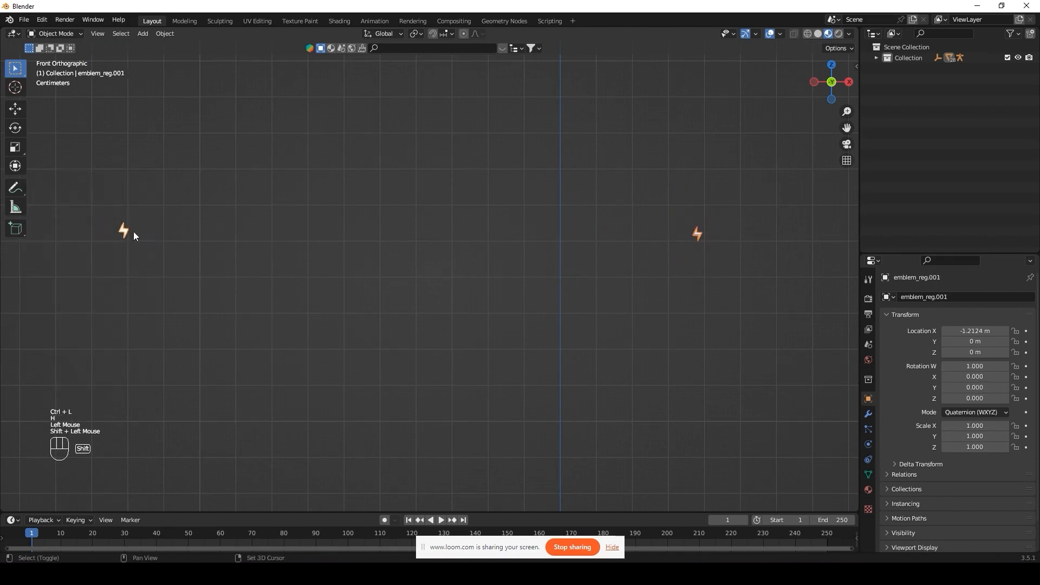
key(ctrl+l)
key(h)
Step: Unhide all parts and select the whole left original character
key(alt+h)
scroll(375, 236, down, 2)
click(376, 236)
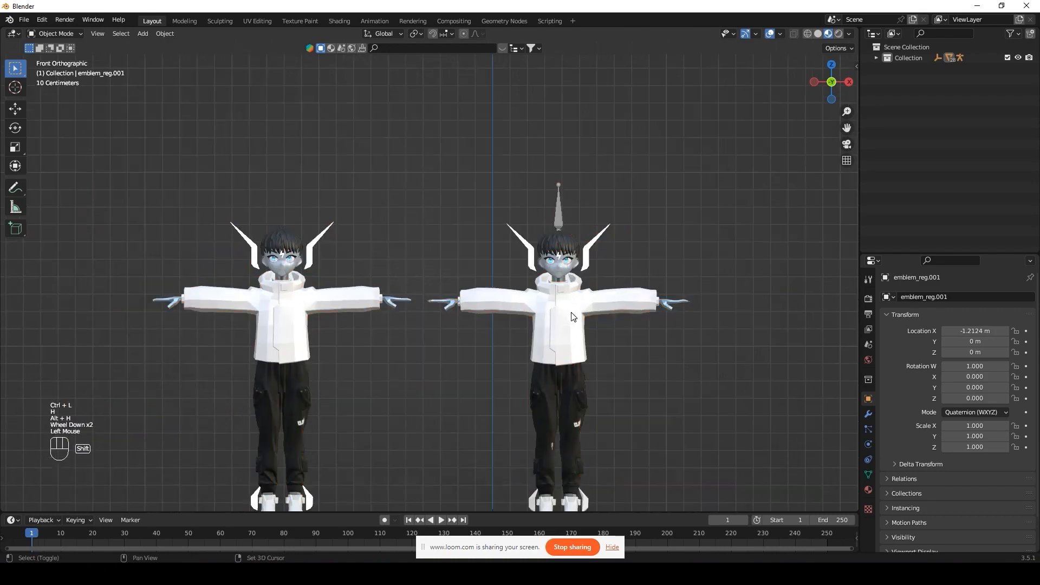
shift+middle_drag(565, 301, 563, 245)
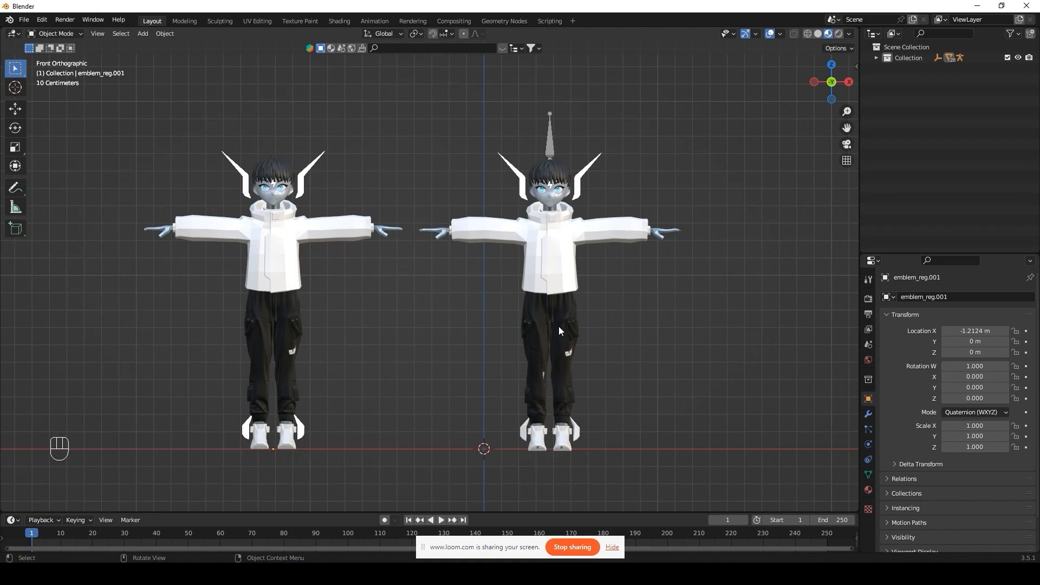
click(271, 249)
click(315, 287)
drag(112, 118, 371, 473)
Step: Delete the original left character
key(x)
click(353, 348)
shift+middle_drag(496, 281, 392, 275)
Step: Select the remaining character's armature and set its Location X to 0 m
click(449, 142)
key(n)
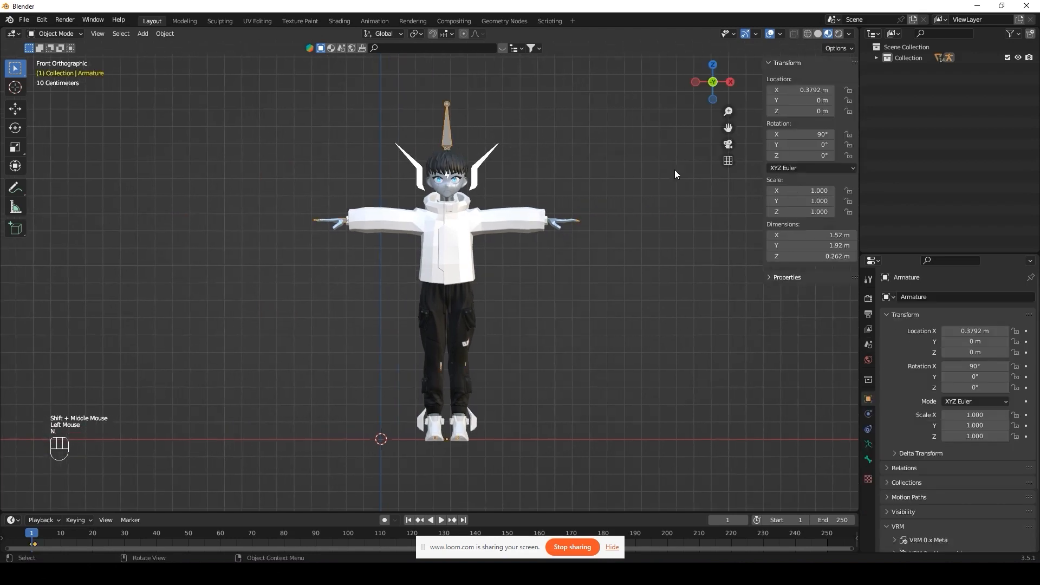
click(779, 90)
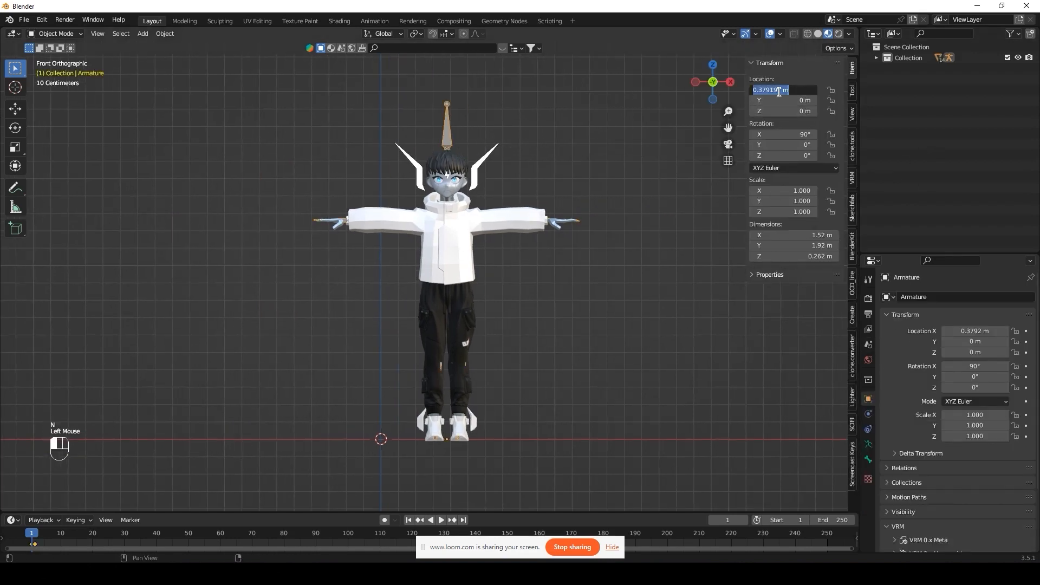
key(Return)
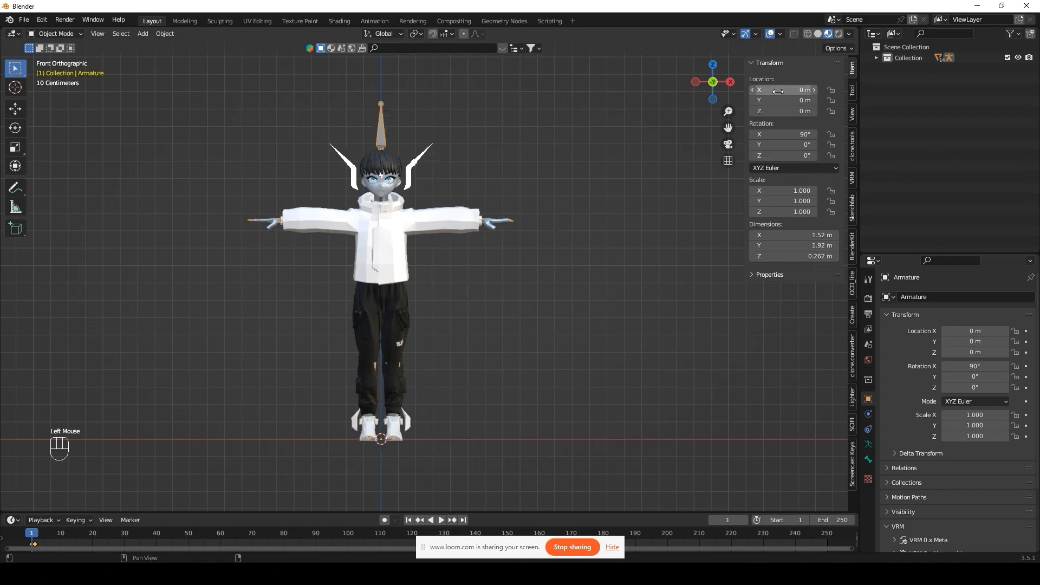
Step: Raise the whole character along Z so its shoes rest on the ground (Z 0.010571 m)
scroll(503, 360, up, 1)
shift+middle_drag(502, 359, 502, 316)
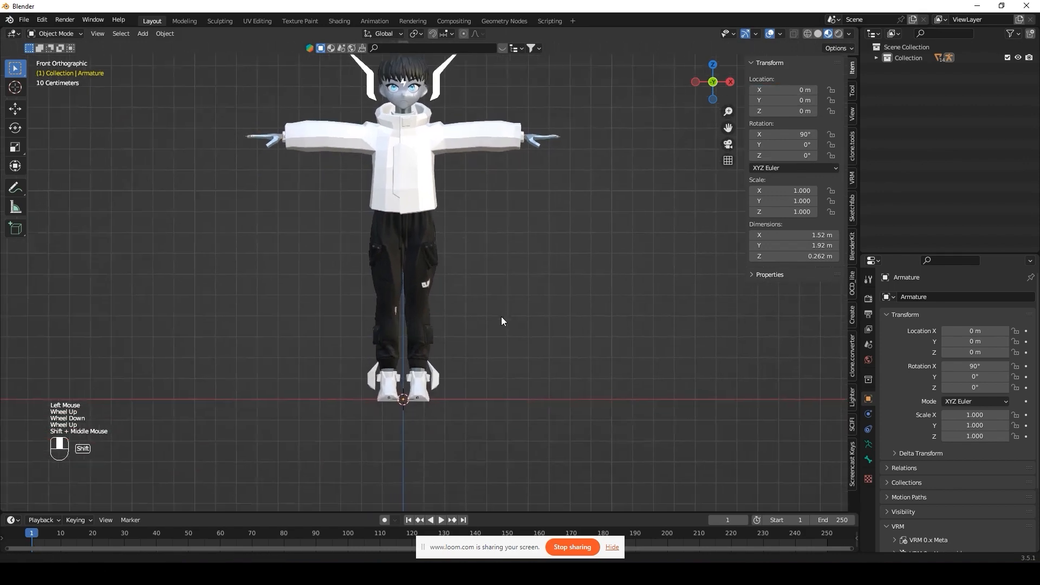
scroll(433, 406, up, 2)
shift+middle_drag(434, 405, 427, 291)
scroll(445, 267, up, 1)
shift+scroll(445, 268, up, 1)
scroll(430, 336, up, 1)
scroll(429, 337, down, 1)
scroll(430, 336, up, 1)
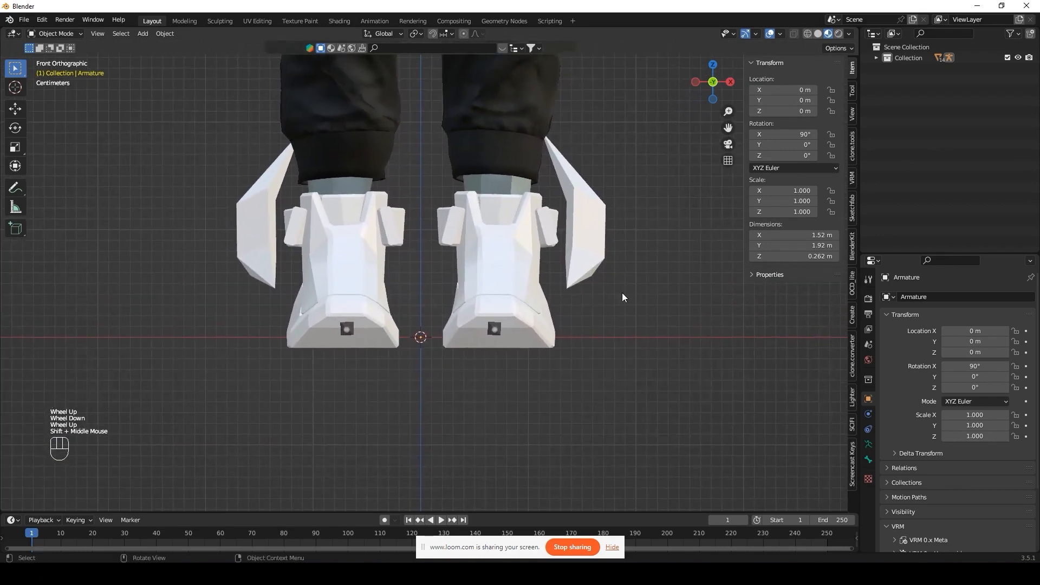
key(a)
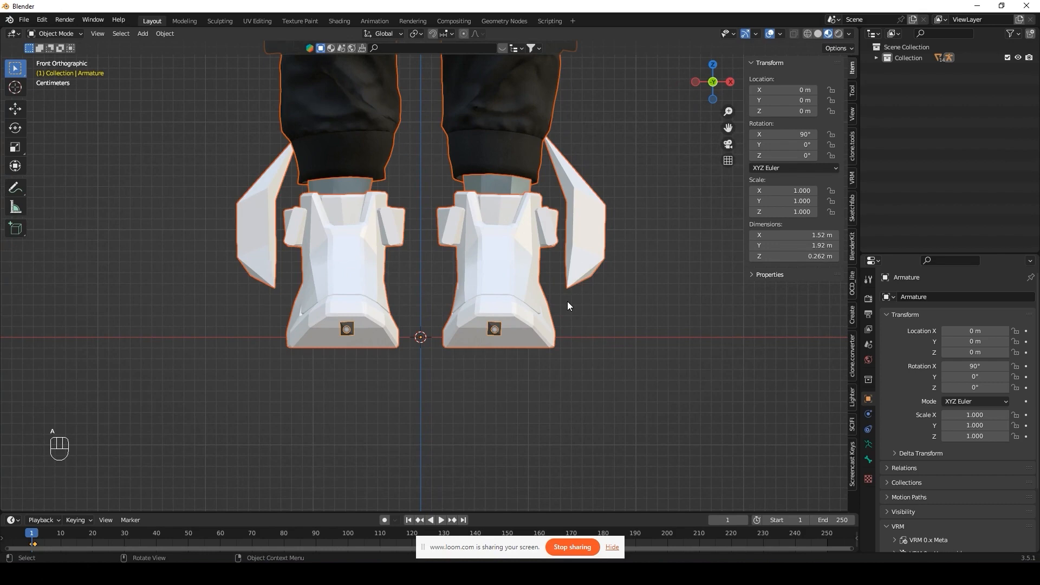
key(g)
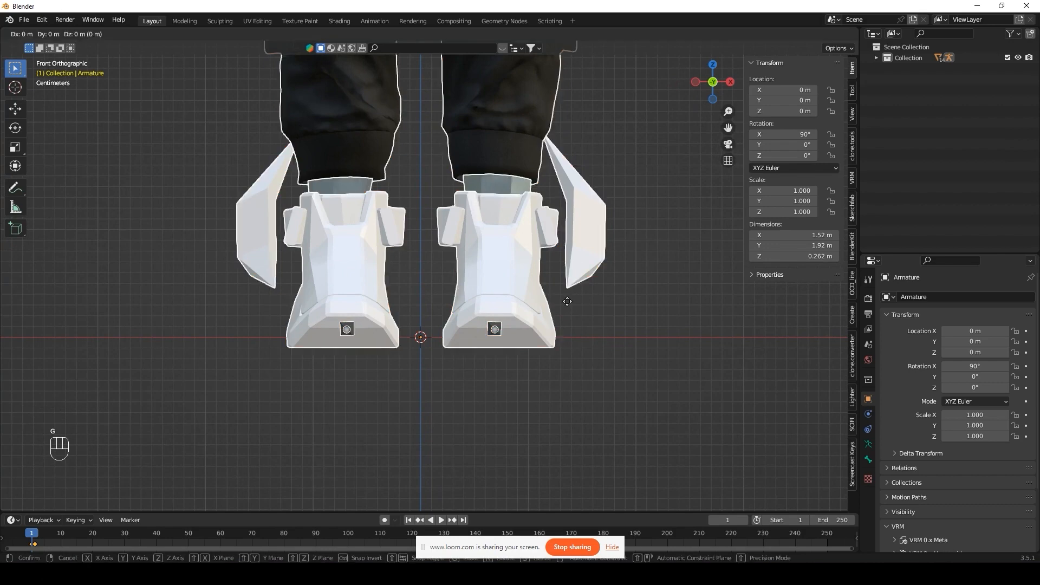
key(z)
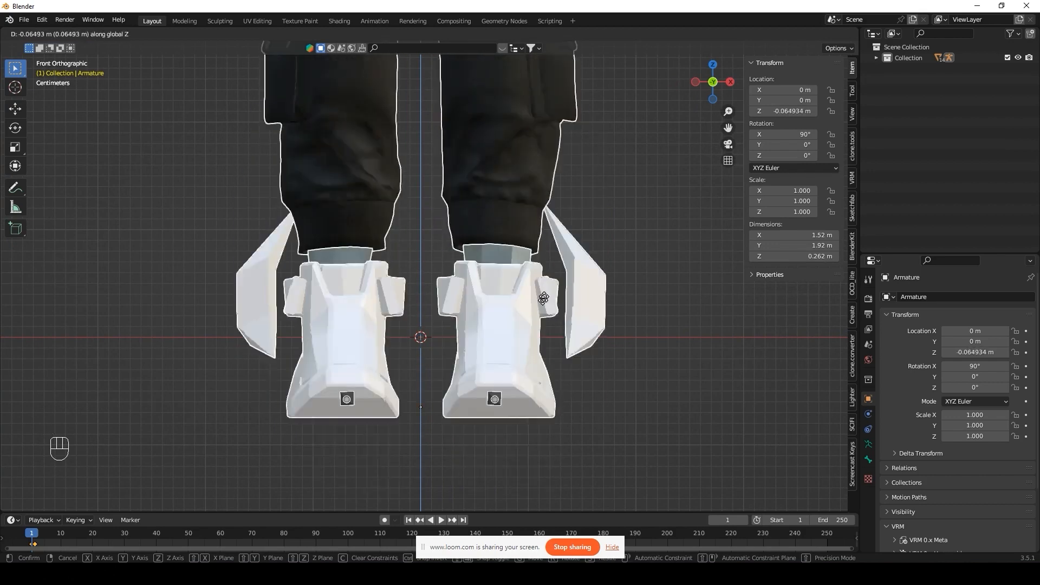
click(514, 289)
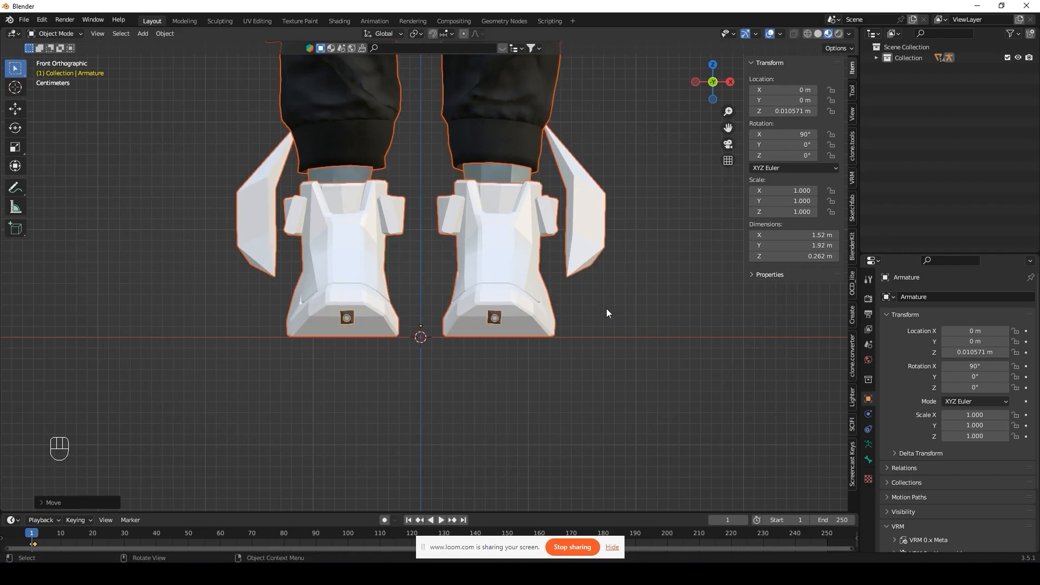
Step: Inspect the shoes from side and front views, then frame the full character
middle_drag(606, 308, 503, 310)
click(716, 84)
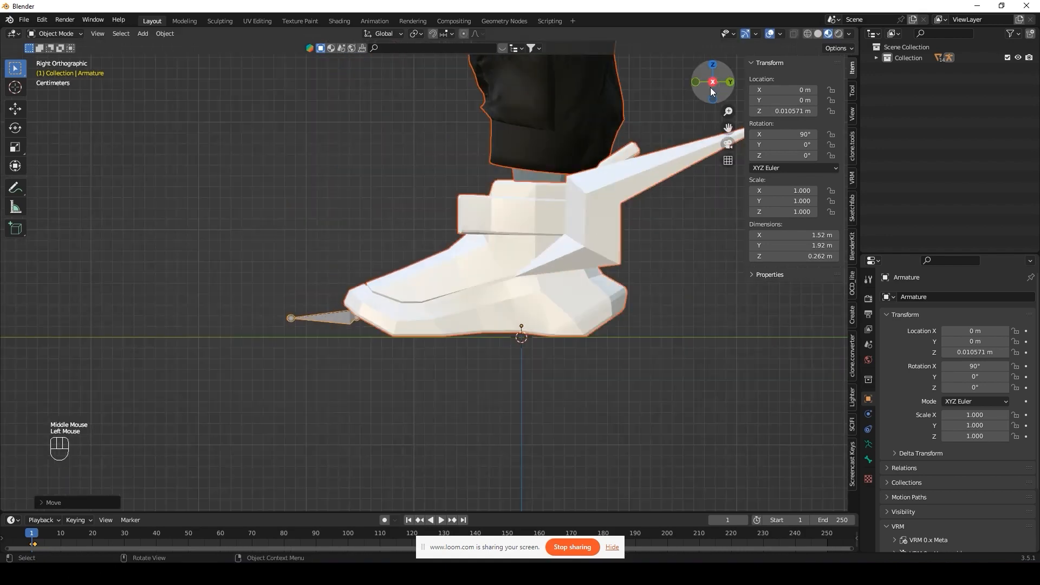
scroll(590, 166, down, 1)
middle_drag(336, 204, 395, 208)
scroll(396, 208, down, 2)
shift+middle_drag(409, 243, 406, 325)
middle_drag(400, 320, 449, 307)
click(708, 82)
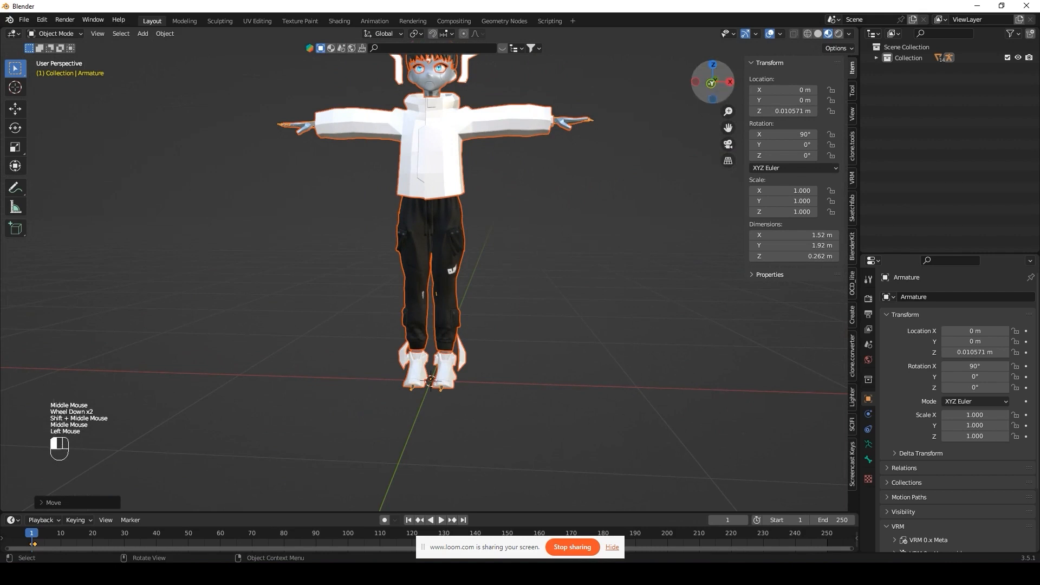
shift+middle_drag(461, 239, 443, 259)
Step: Apply location, rotation and scale to the whole selected character
key(a)
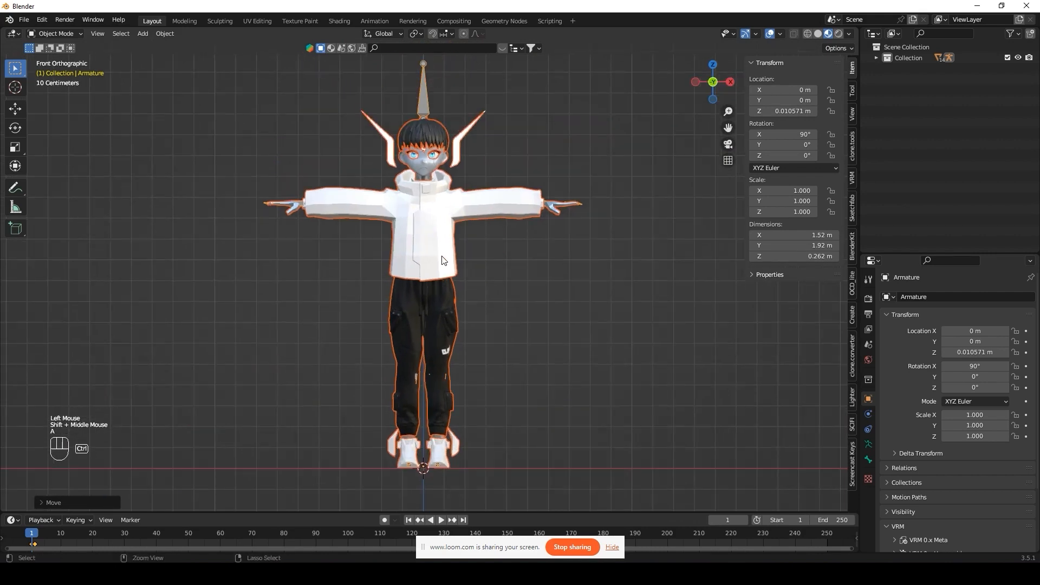
key(ctrl+a)
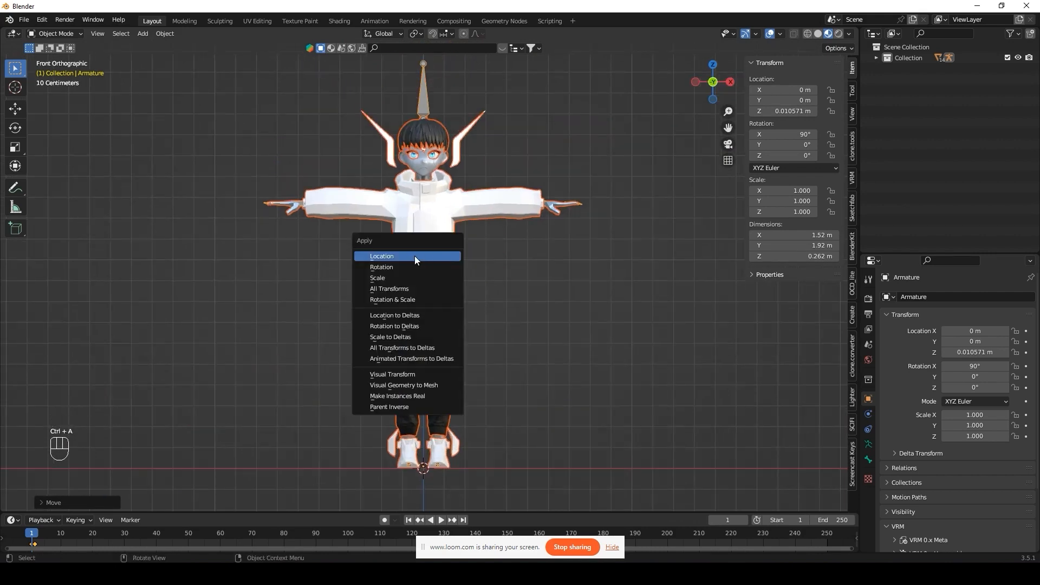
click(415, 255)
key(ctrl+a)
click(404, 265)
key(ctrl+a)
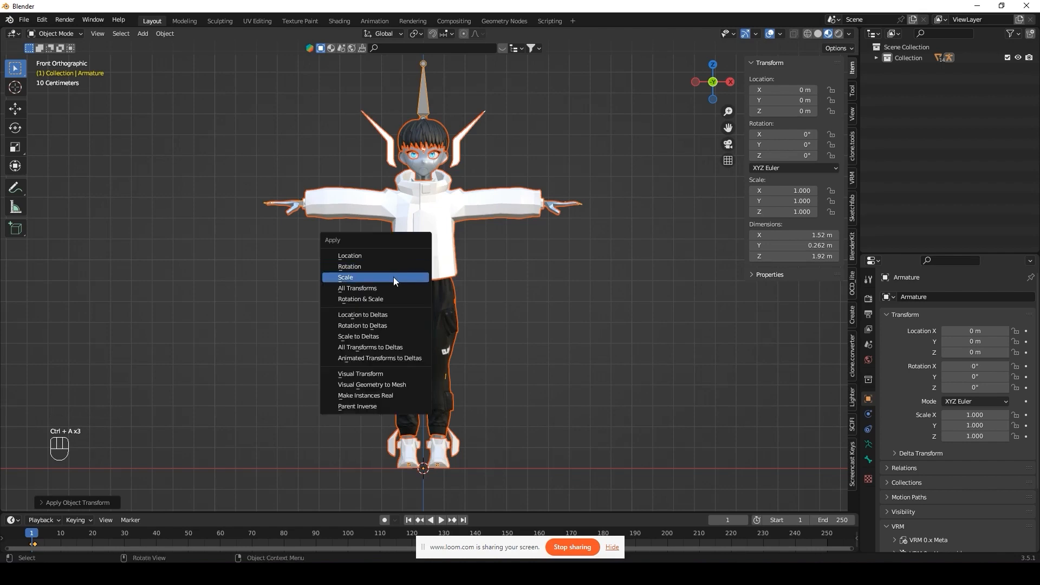
click(397, 277)
Step: Deselect everything and check the character in a centred front view
scroll(525, 302, down, 2)
click(475, 274)
mouse_move(475, 274)
middle_down()
mouse_move(301, 274)
mouse_move(385, 282)
mouse_move(473, 272)
middle_up()
click(714, 82)
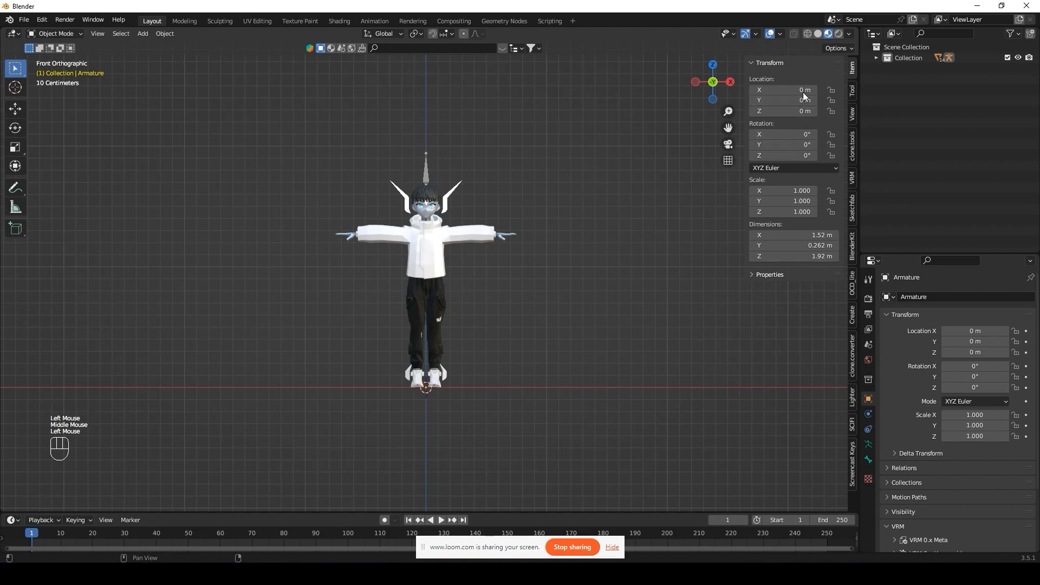
scroll(525, 249, up, 2)
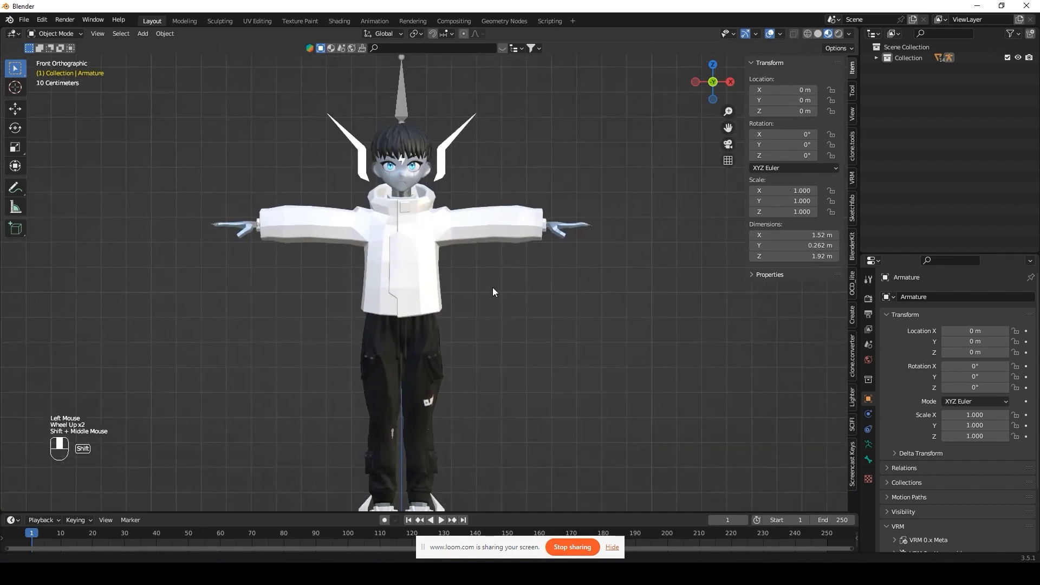
shift+middle_drag(493, 287, 491, 303)
Step: Rename the collection to 'character' and the armature object to 'Armature_BODY'
click(875, 57)
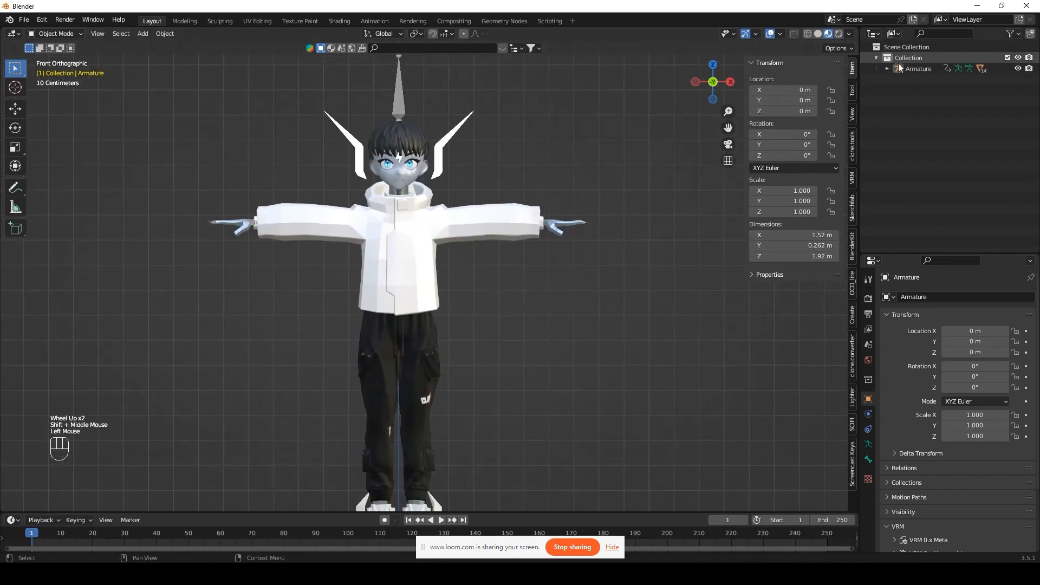
double_click(905, 58)
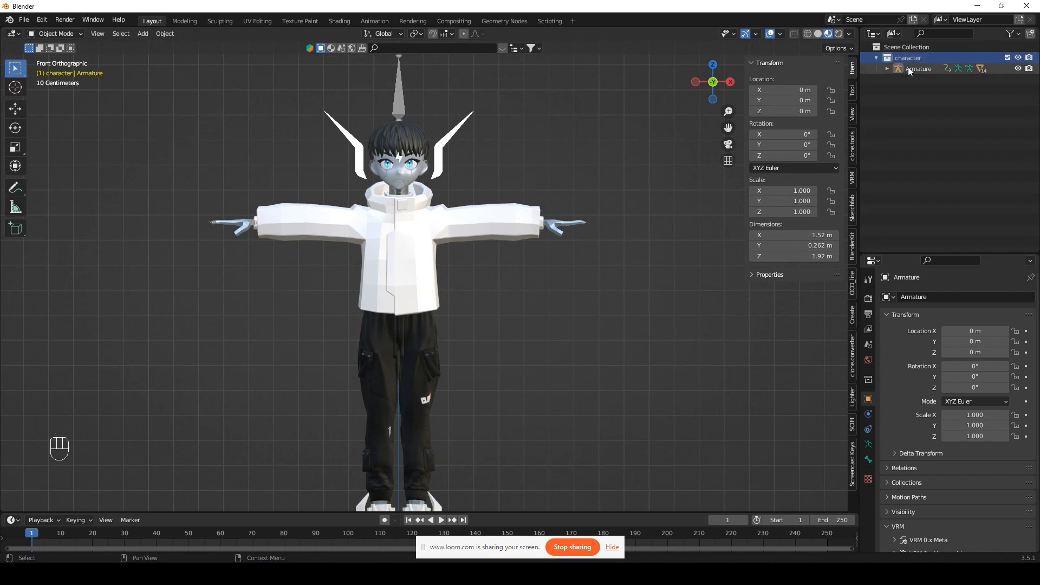
key(Return)
double_click(918, 69)
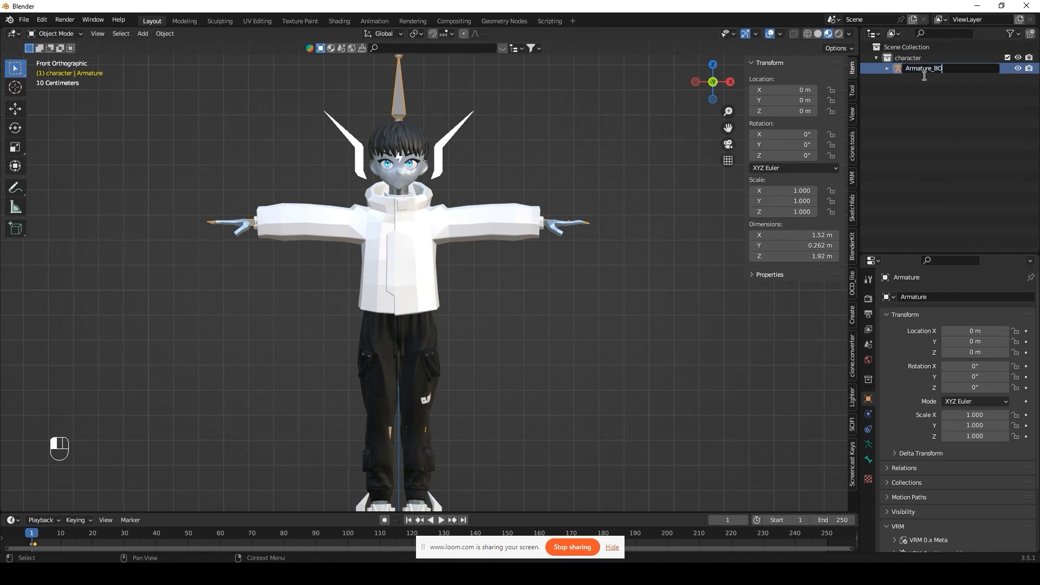
key(Return)
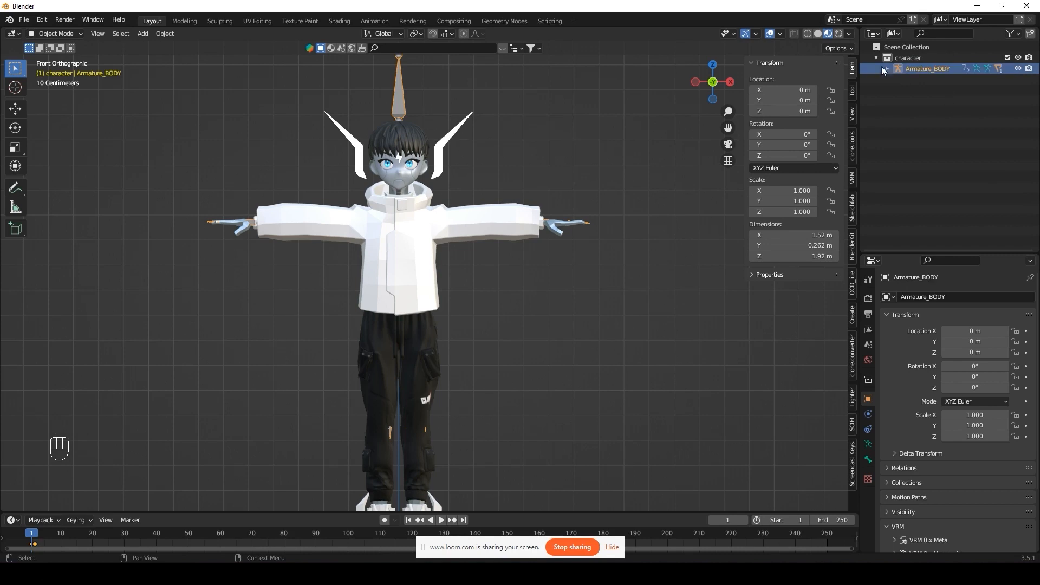
Step: Rename the Armature.001 armature data to Armature_BODY and expand its bone hierarchy
click(887, 68)
double_click(943, 71)
key(ctrl+c)
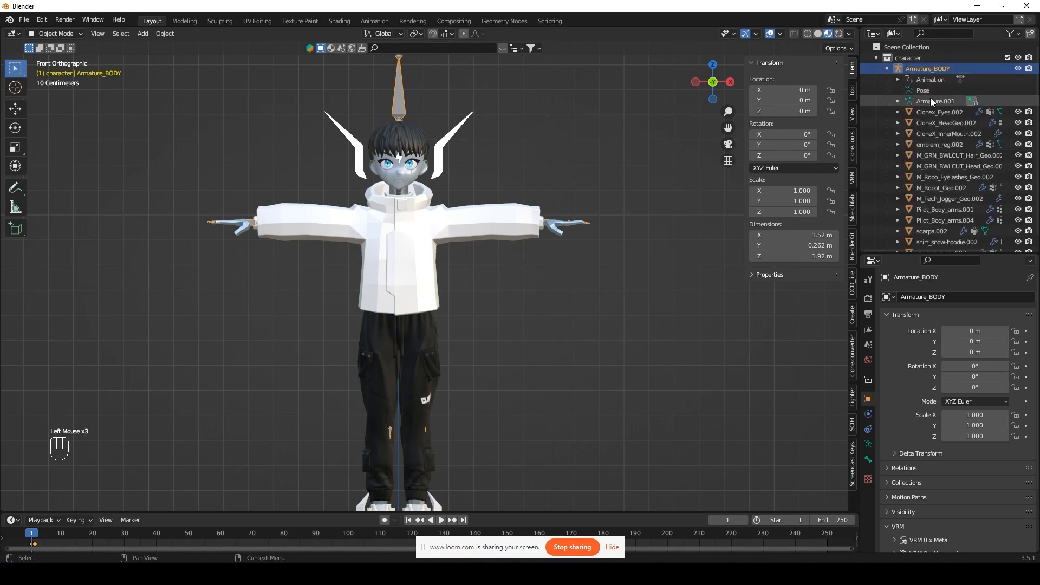
double_click(929, 100)
key(ctrl+v)
key(Return)
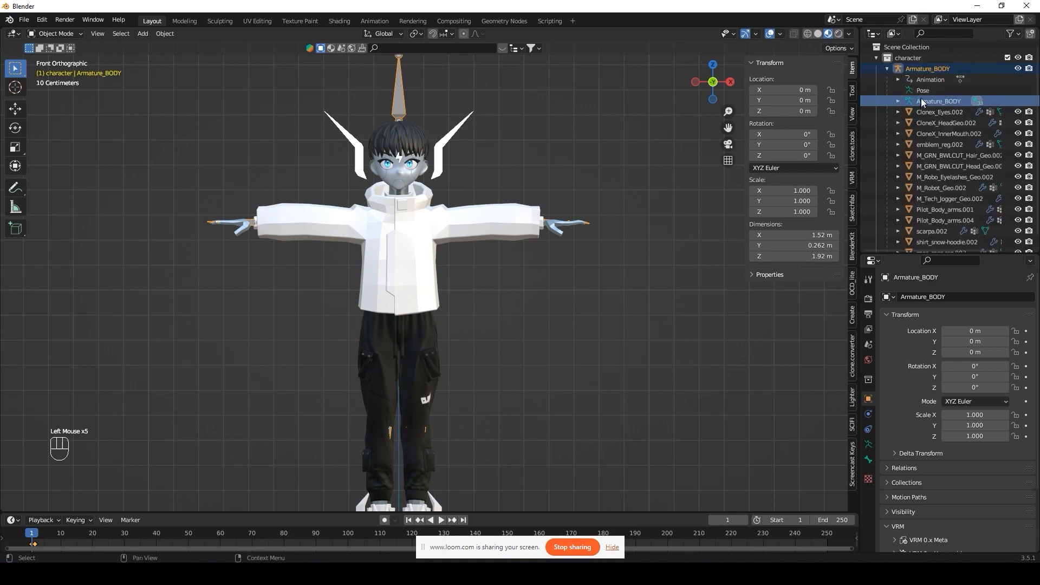
click(897, 101)
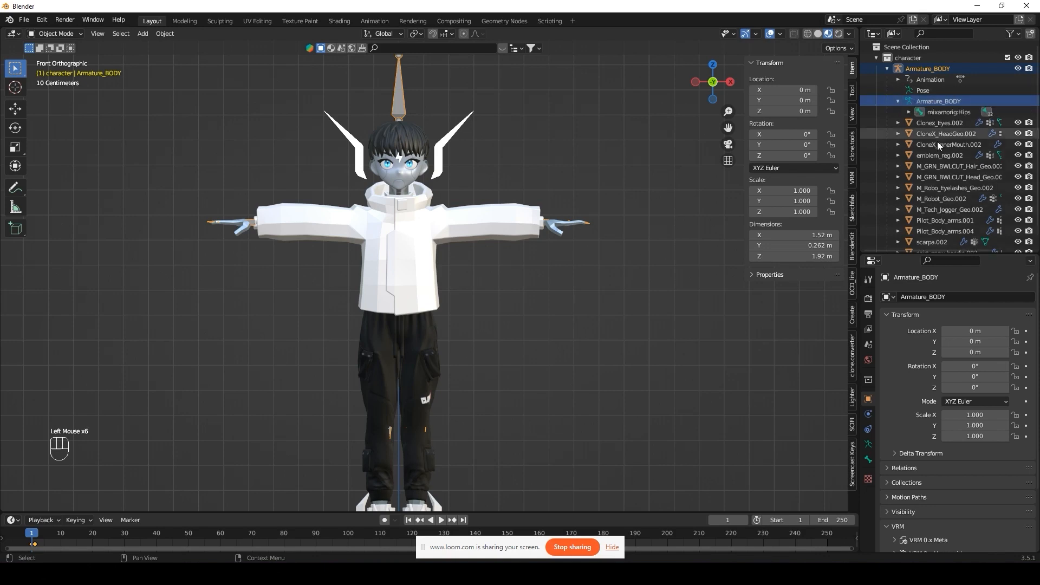
click(909, 112)
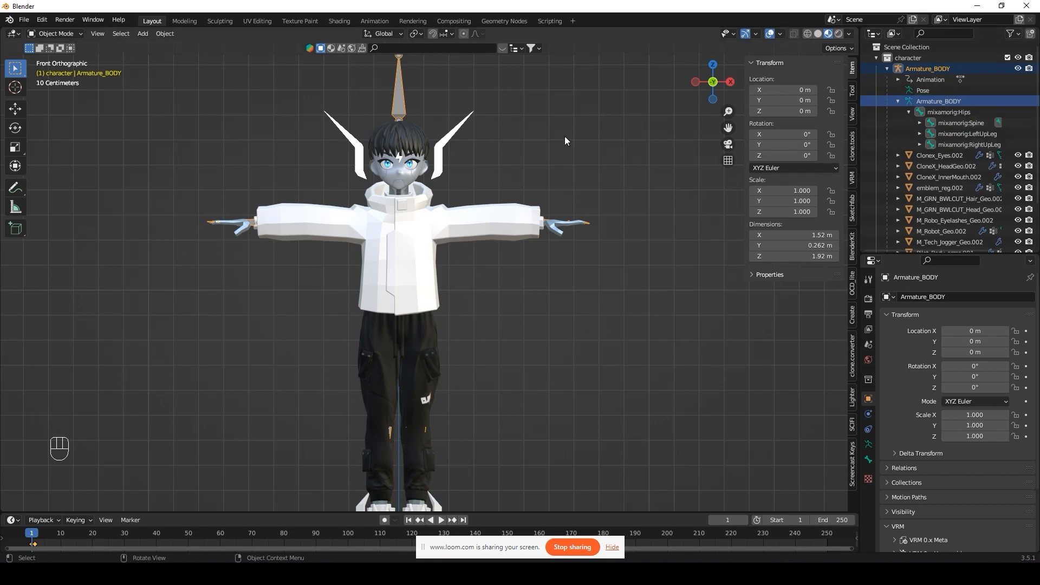
Step: Select the armature and switch it into Edit Mode
click(395, 97)
shift+middle_drag(395, 84, 407, 112)
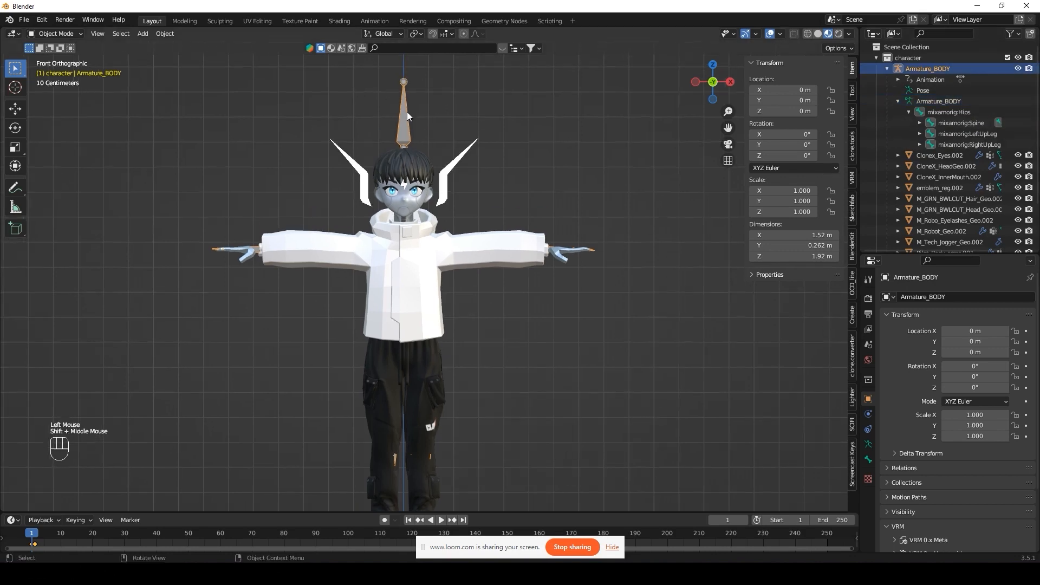
key(Tab)
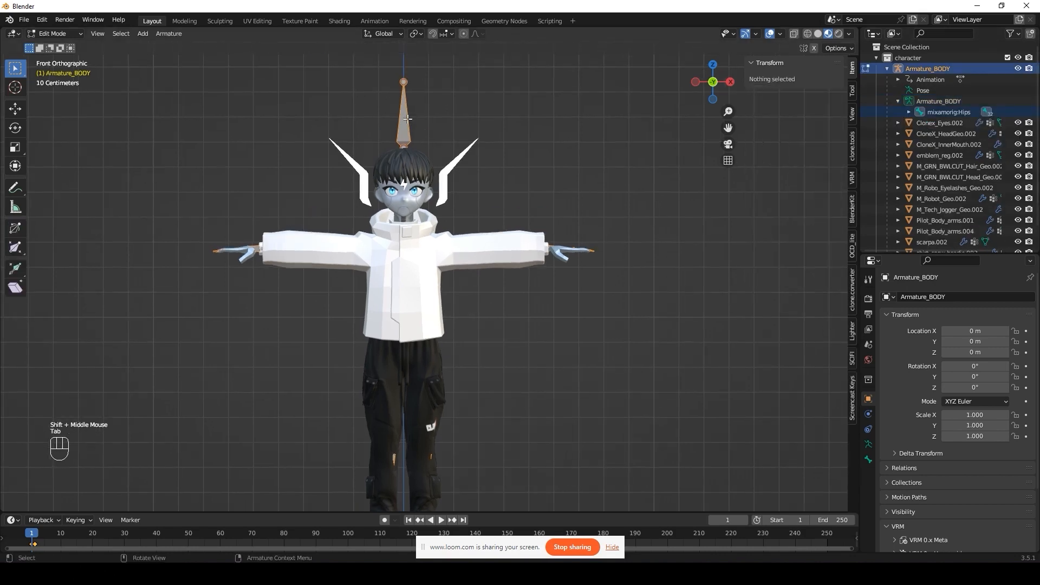
shift+middle_drag(483, 336, 500, 296)
scroll(500, 297, down, 2)
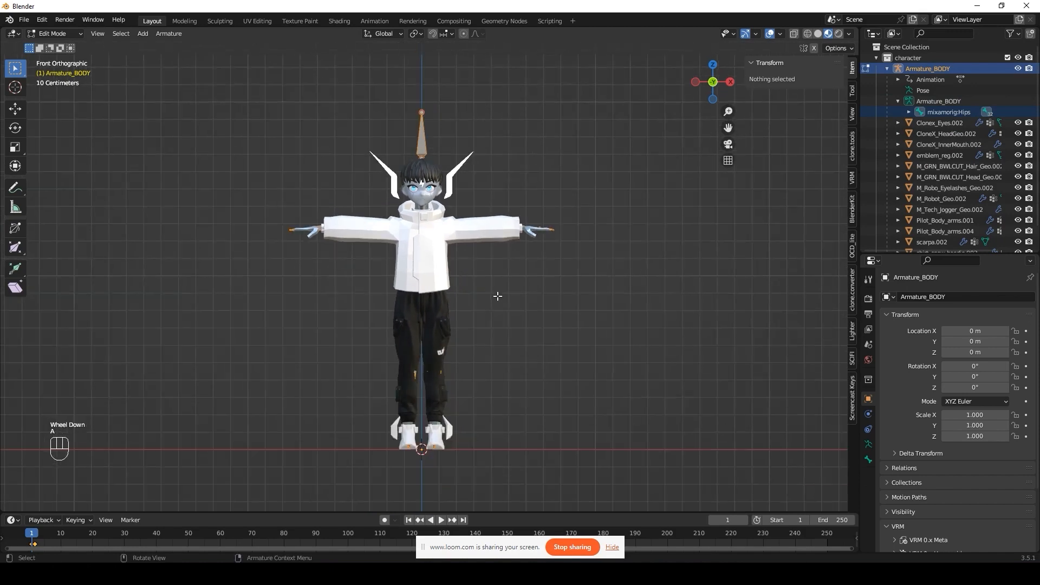
Step: Batch-rename all bones, finding 'mixamorig:' and replacing it with nothing
key(a)
click(41, 19)
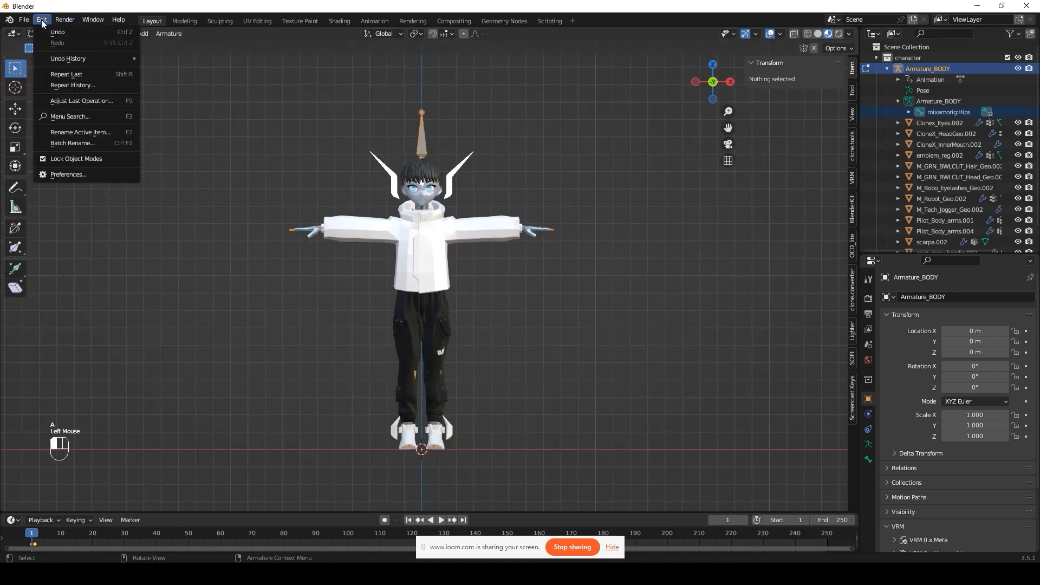
click(62, 144)
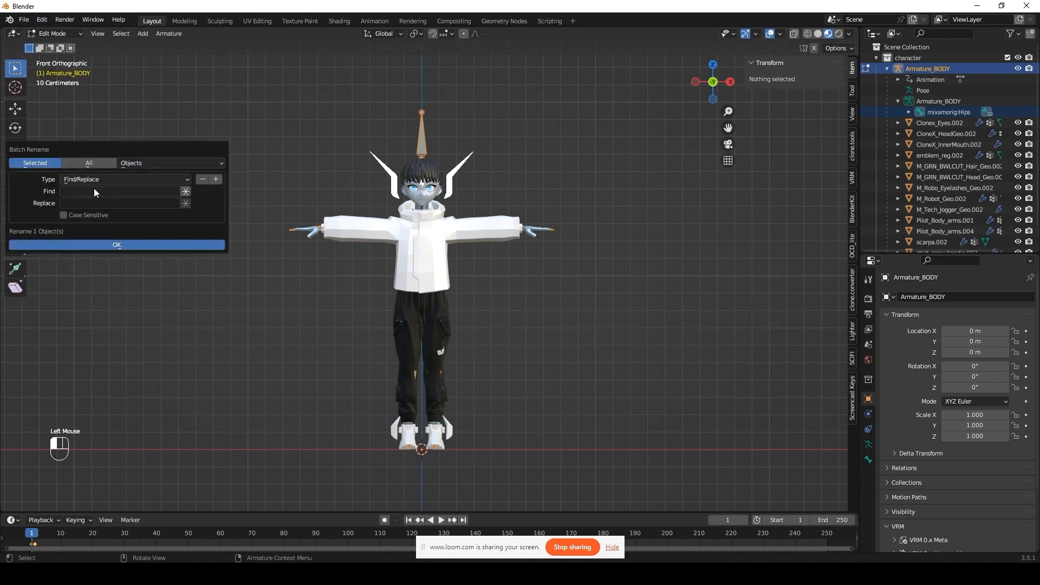
click(163, 163)
click(174, 353)
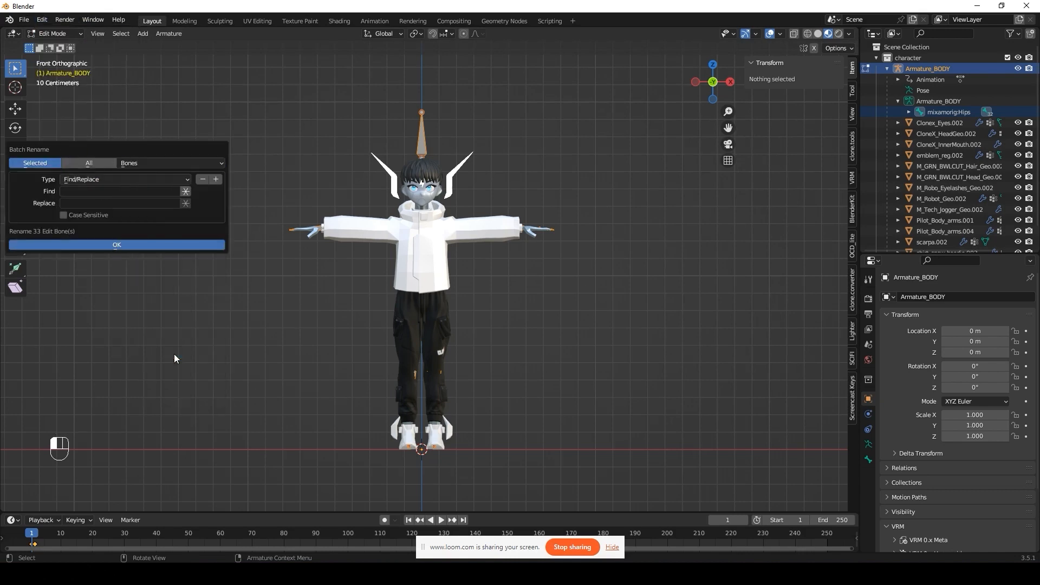
click(96, 194)
text(MIX)
key(BackSpace)
key(BackSpace)
text(ixamorig:)
click(117, 242)
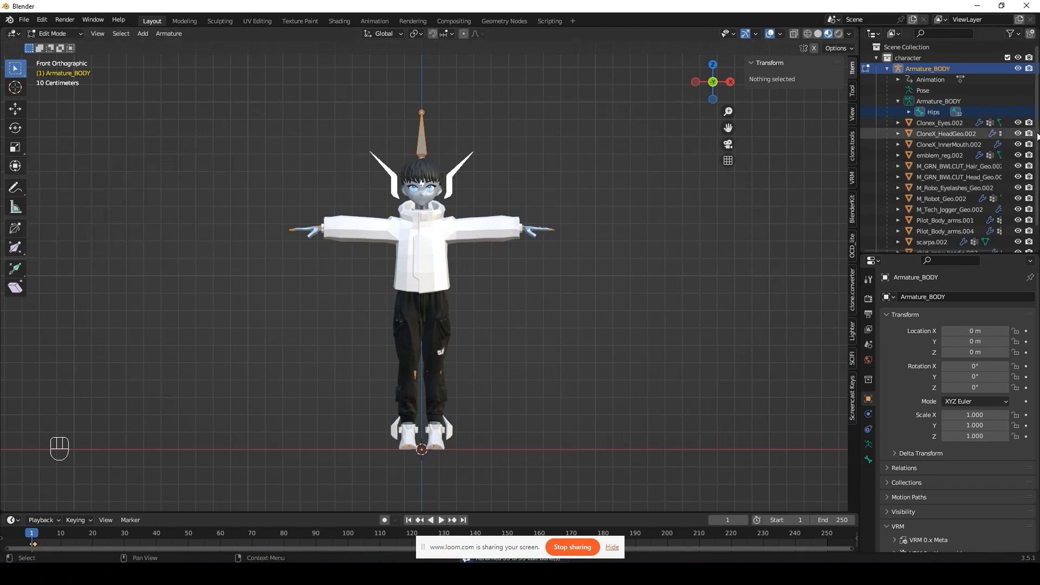
Step: Check the renamed Hips and Spine bones, then return to Object Mode
click(910, 112)
click(920, 123)
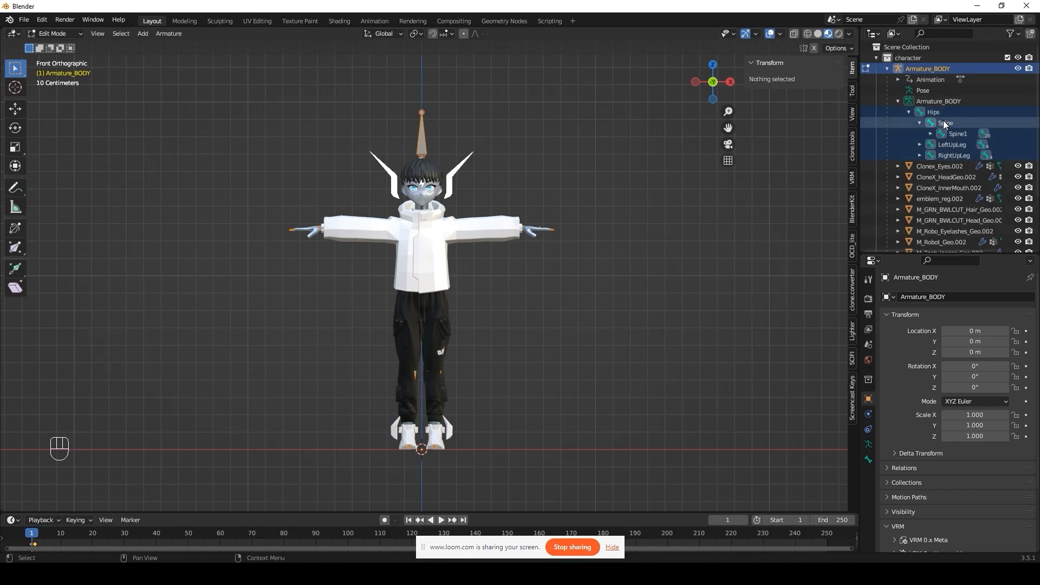
click(909, 112)
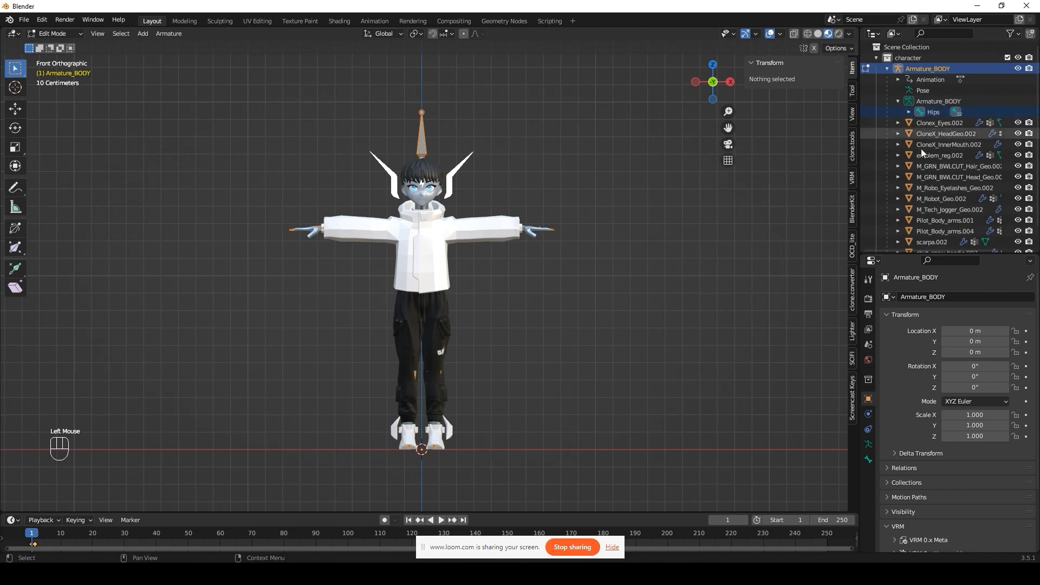
key(Tab)
mouse_move(485, 261)
shift+middle_down()
mouse_move(447, 244)
mouse_move(473, 267)
shift+middle_up()
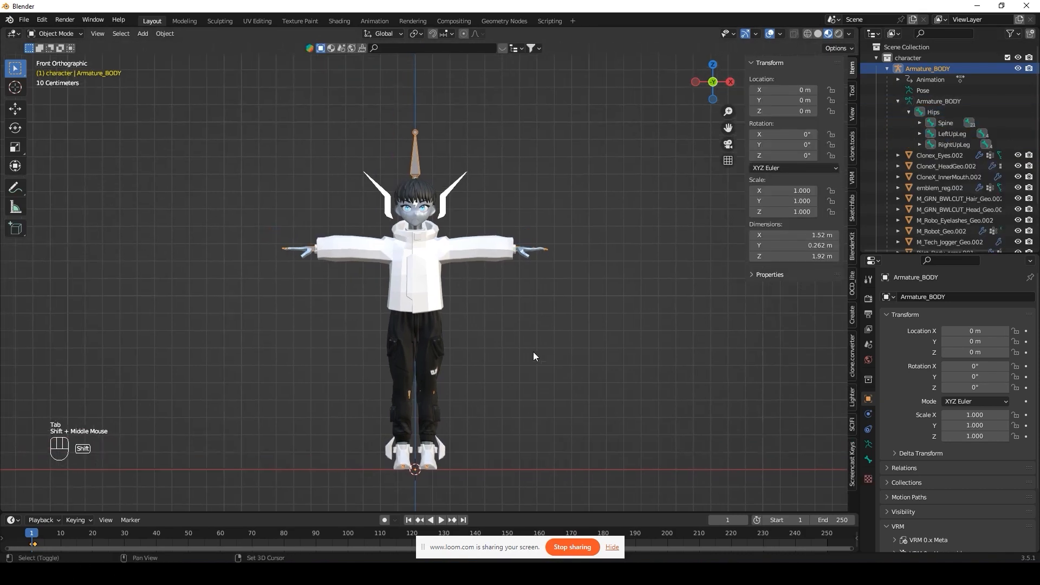
shift+middle_drag(533, 352, 499, 240)
Step: Save the scene as Wonder-Byalelo.blend in Desktop > Byalelo-Clone-VOLTZ-wonder
click(24, 19)
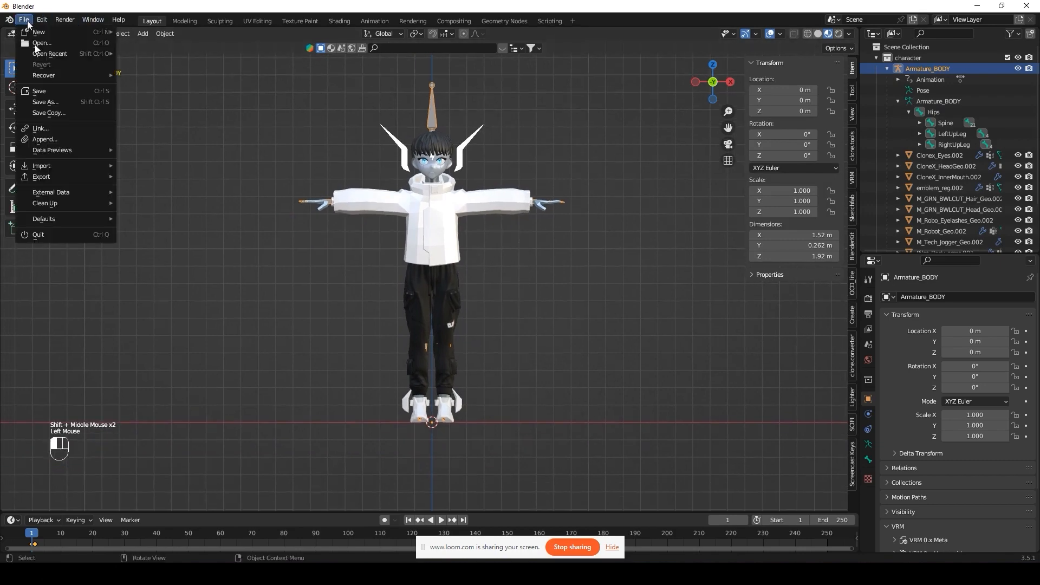
click(60, 99)
click(269, 229)
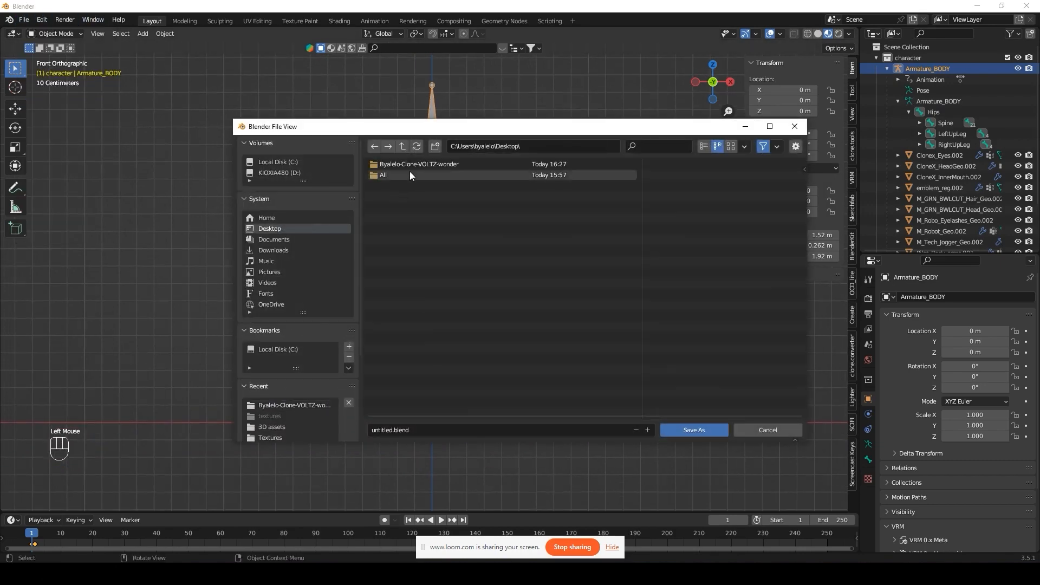
double_click(416, 163)
click(379, 429)
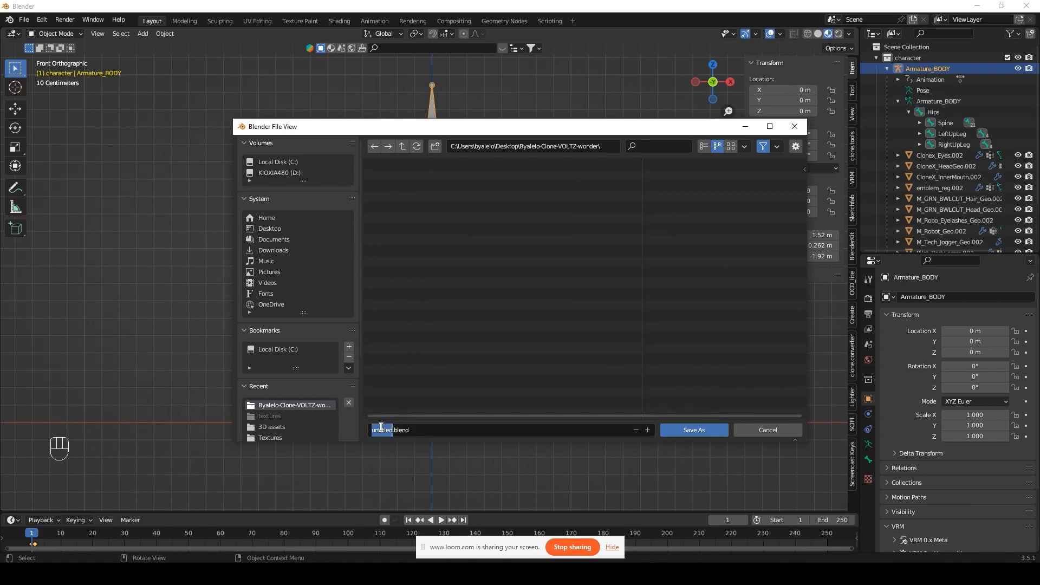
text(Wonder-N)
key(BackSpace)
text(Byalelo)
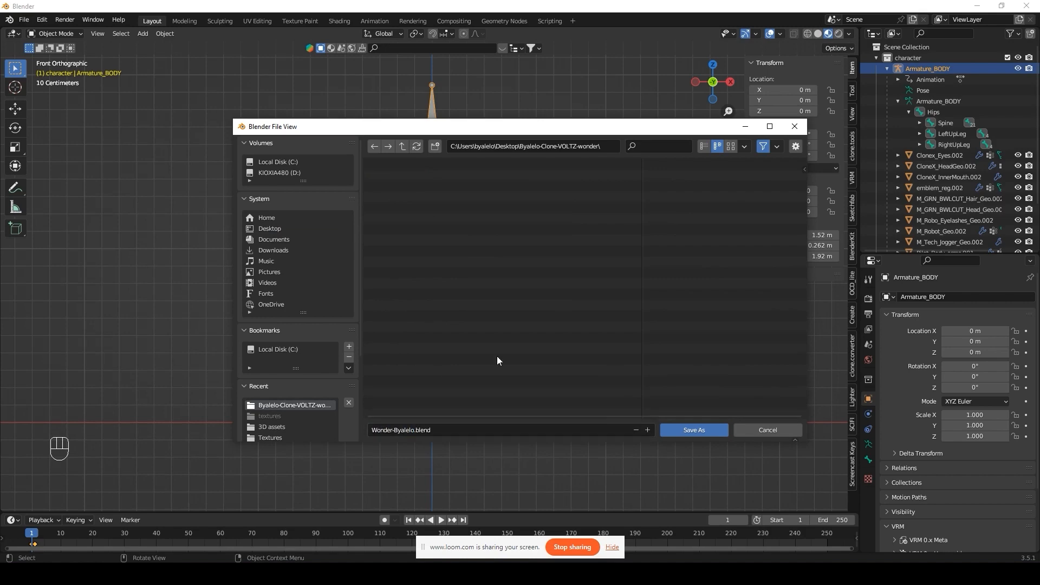
click(704, 430)
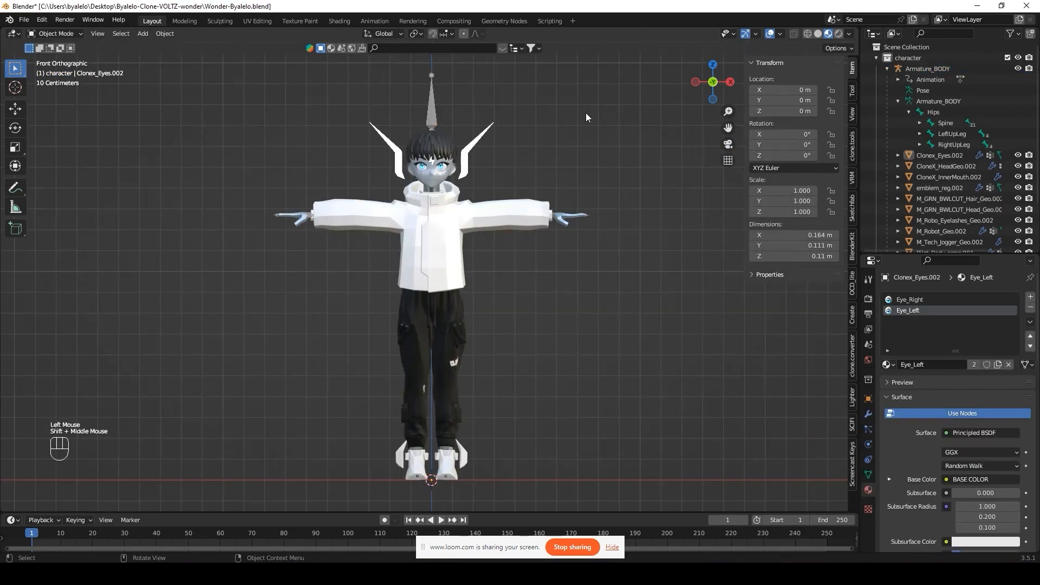
Step: Purge the 27 unused data-blocks, then purge unused data recursively
click(30, 20)
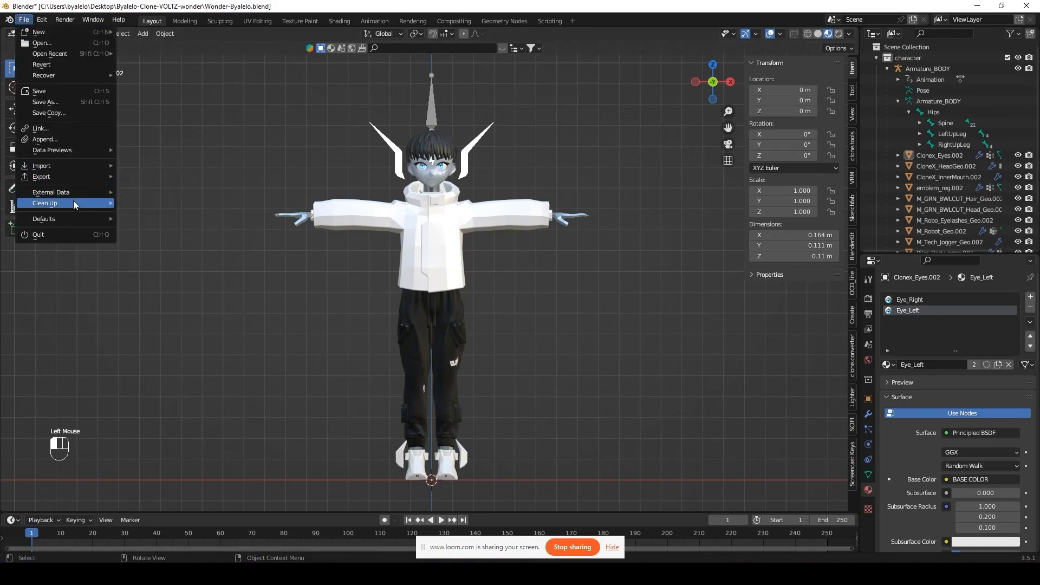
mouse_move(73, 202)
click(148, 206)
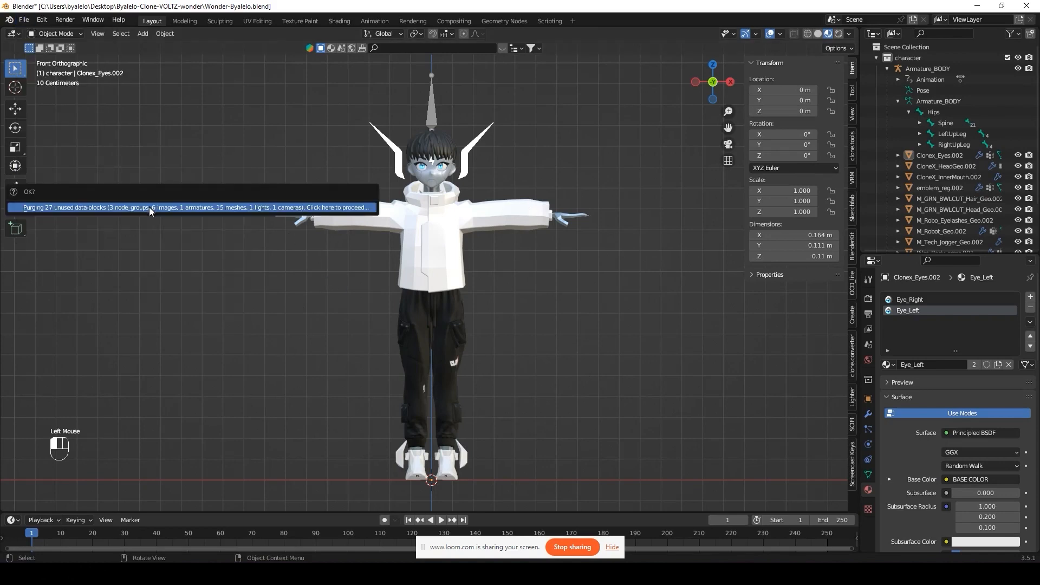
click(115, 209)
click(24, 20)
mouse_move(89, 205)
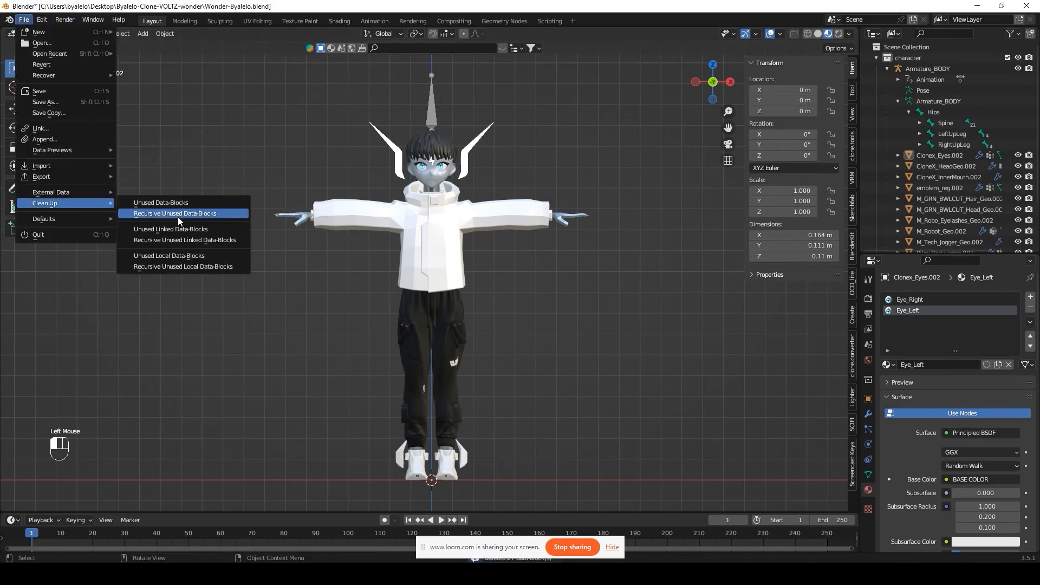
click(178, 213)
click(112, 210)
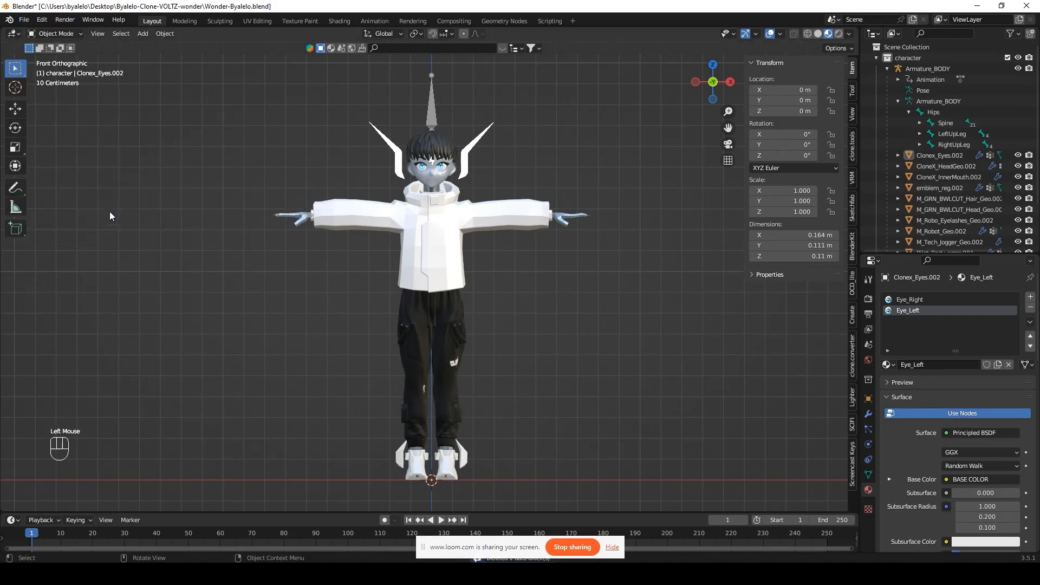
Step: Pack all resources, unpack the 25 files to the current directory, and open File Explorer
click(24, 20)
mouse_move(89, 193)
click(170, 205)
click(24, 20)
mouse_move(65, 196)
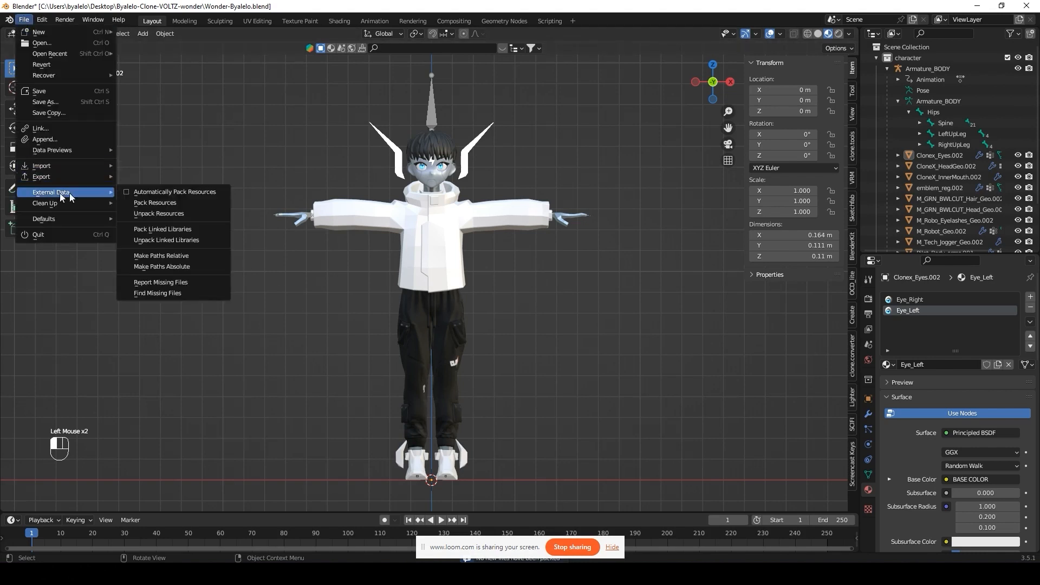
click(167, 215)
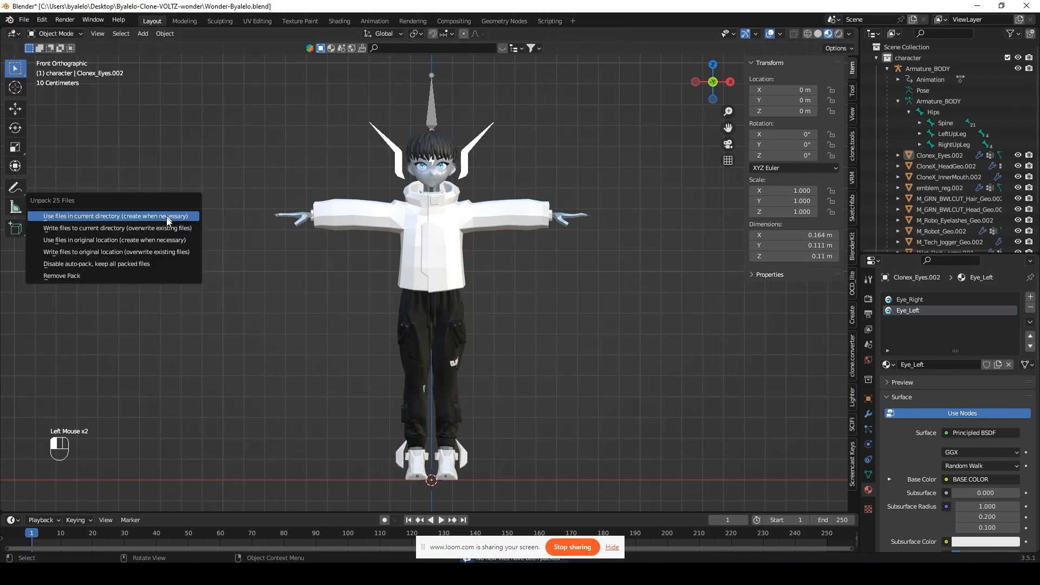
click(104, 228)
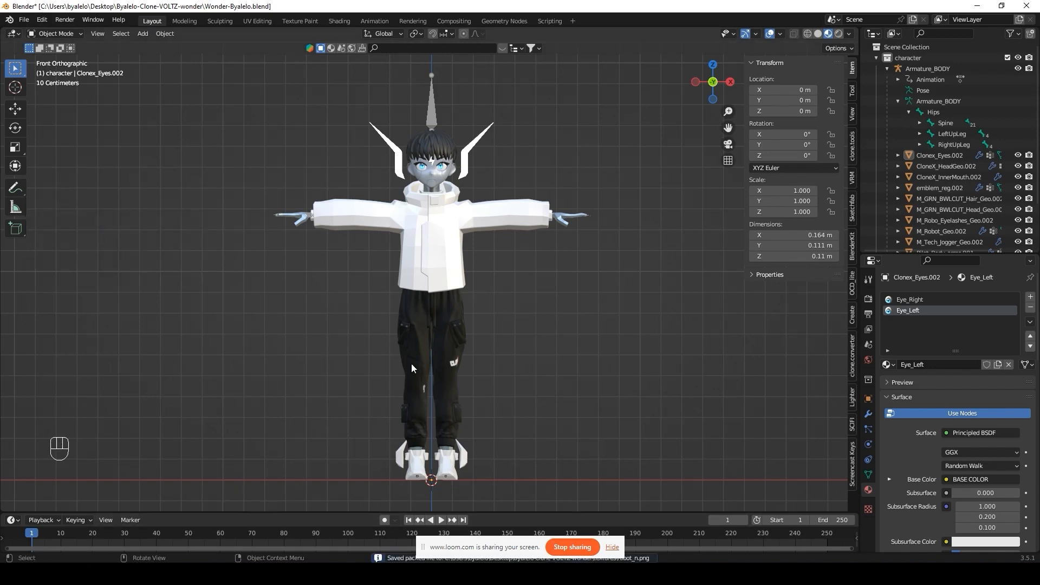
key(super+e)
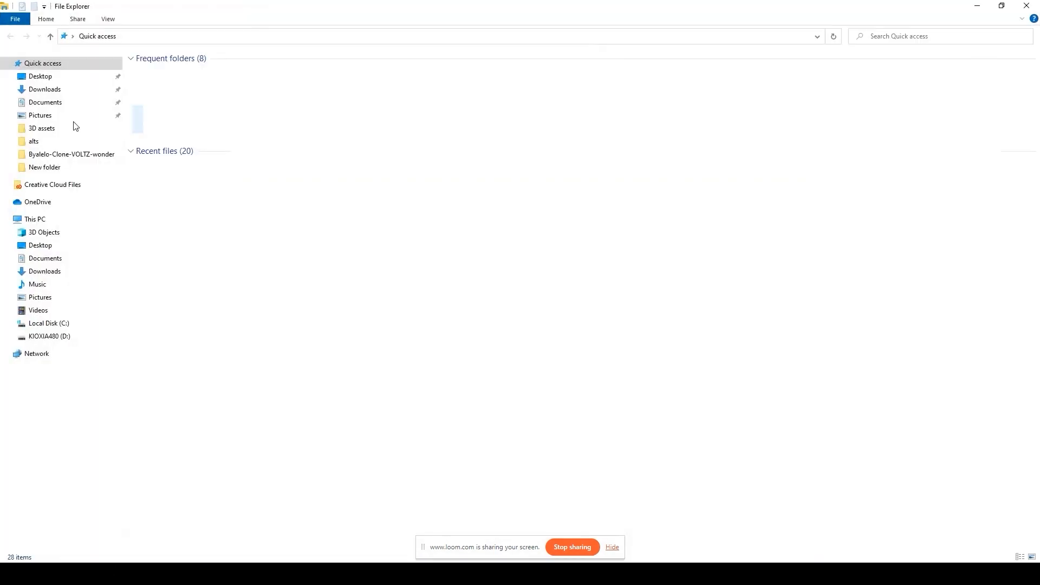
Step: Open Desktop > Byalelo-Clone-VOLTZ-wonder > textures and place that window beside Blender
click(43, 82)
double_click(215, 59)
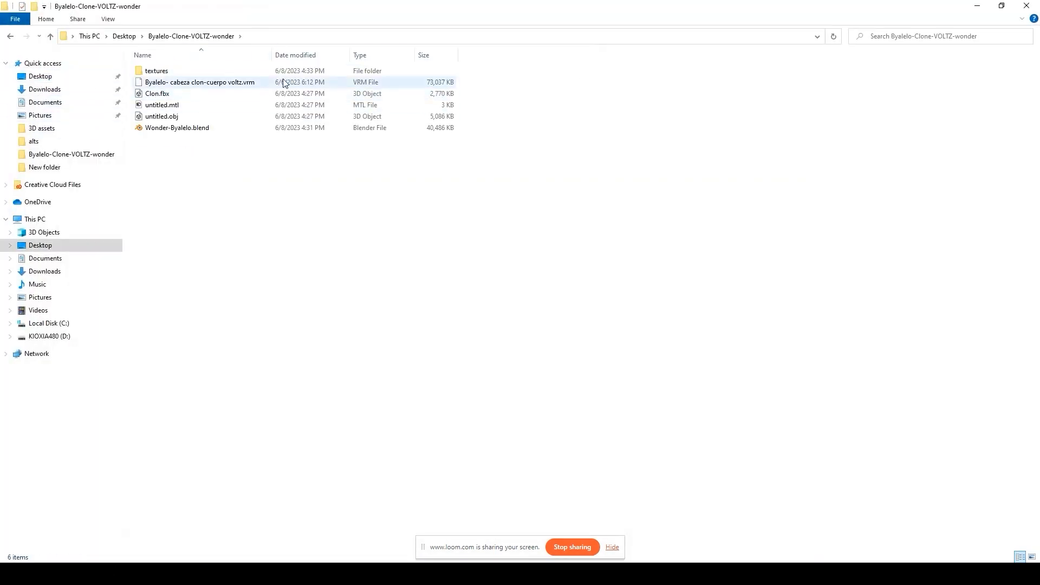
drag(414, 8, 723, 108)
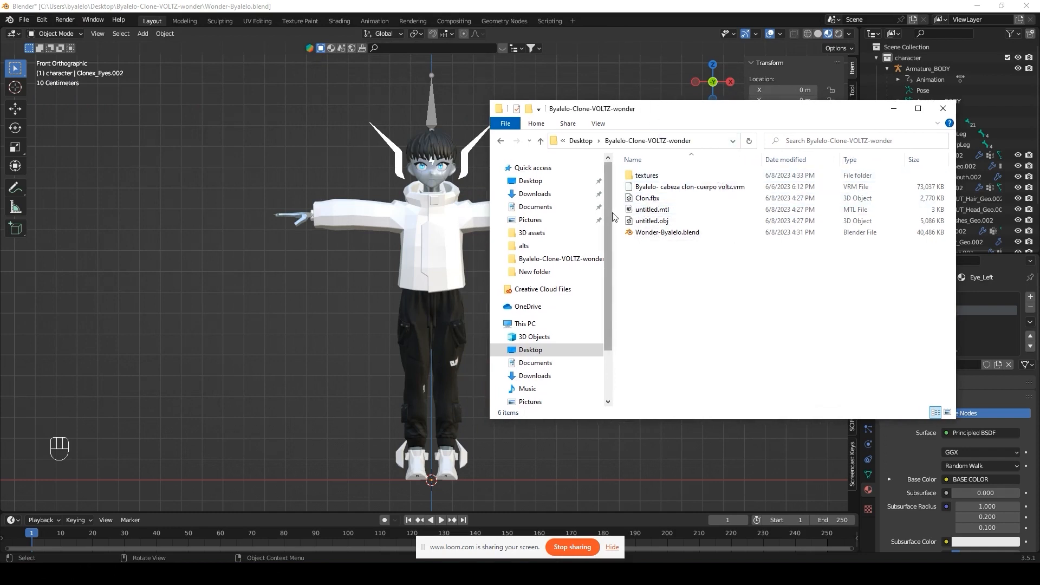
drag(612, 213, 505, 220)
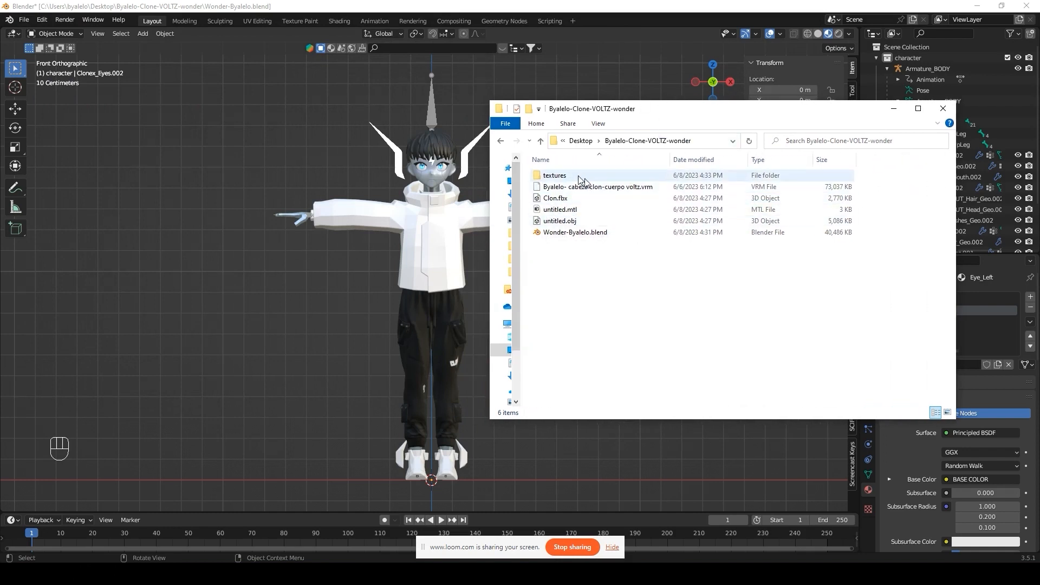
double_click(555, 175)
double_click(756, 114)
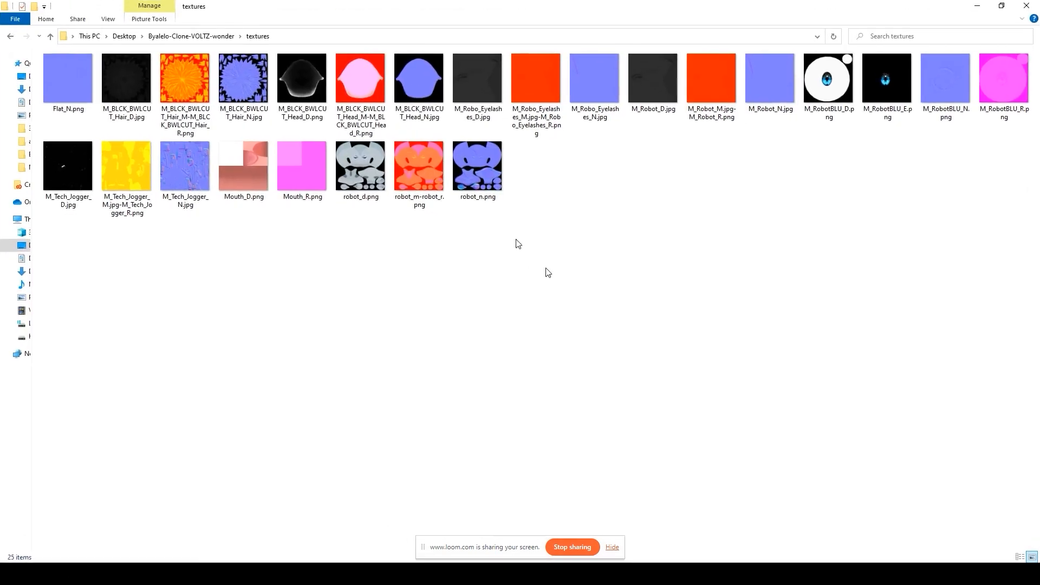
drag(523, 11, 305, 87)
drag(629, 5, 608, 21)
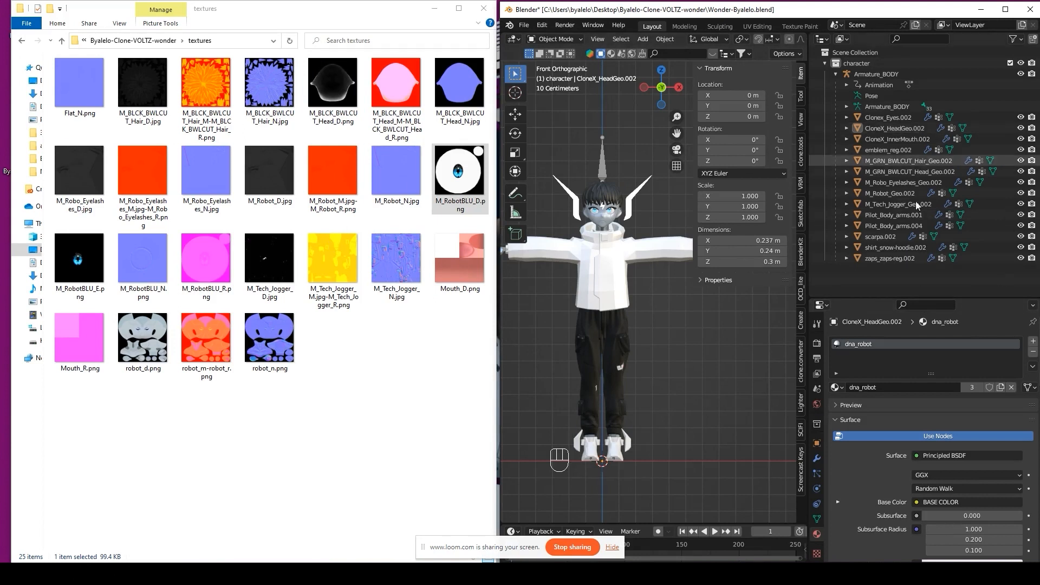
Step: Select the head object and rename CloneX_HeadGeo.002 to HEAD_GEO_FACE
click(885, 119)
click(887, 150)
click(886, 248)
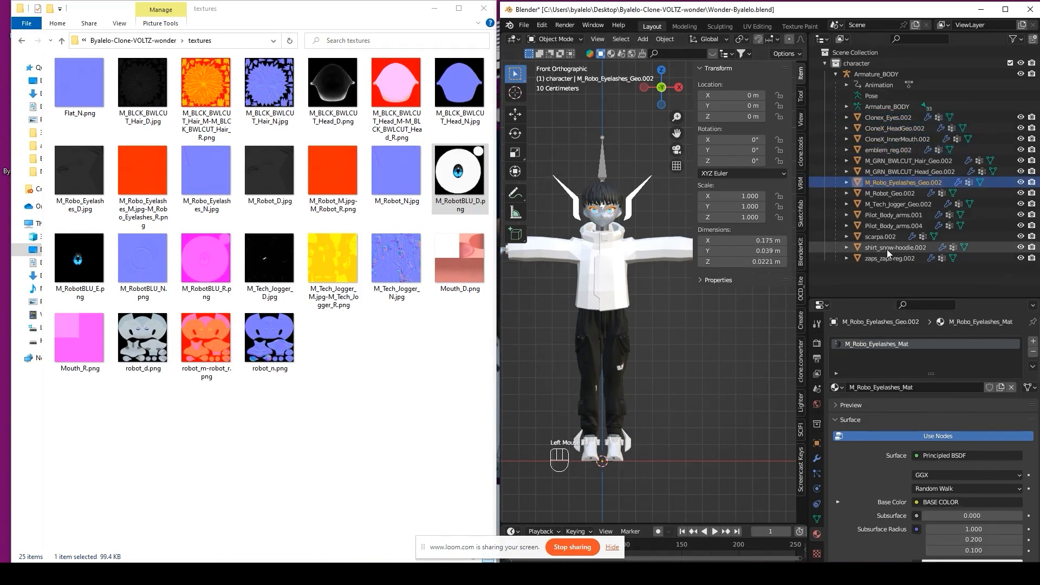
scroll(624, 247, up, 1)
shift+middle_drag(637, 294, 612, 232)
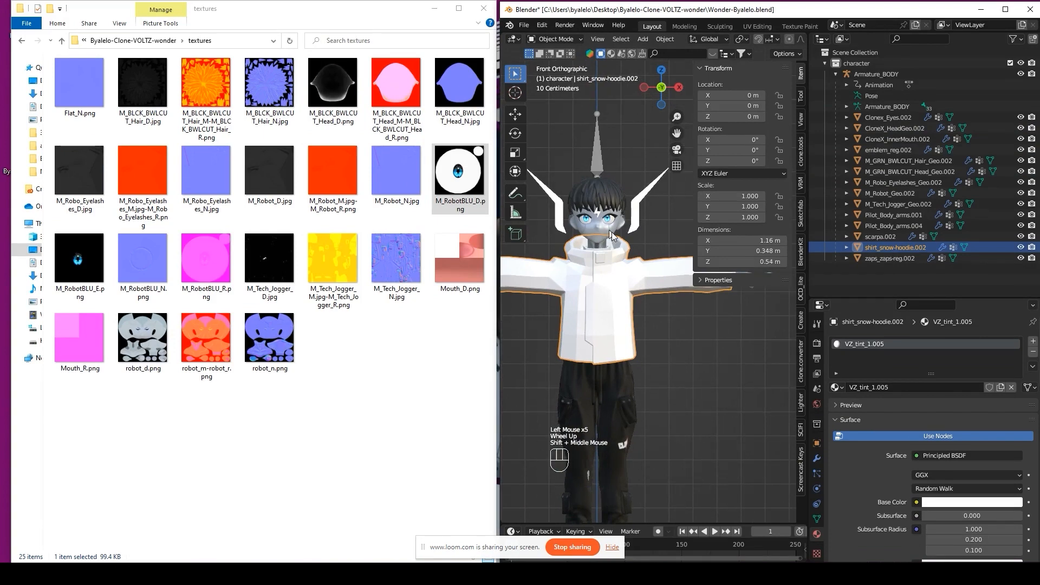
click(612, 232)
double_click(893, 129)
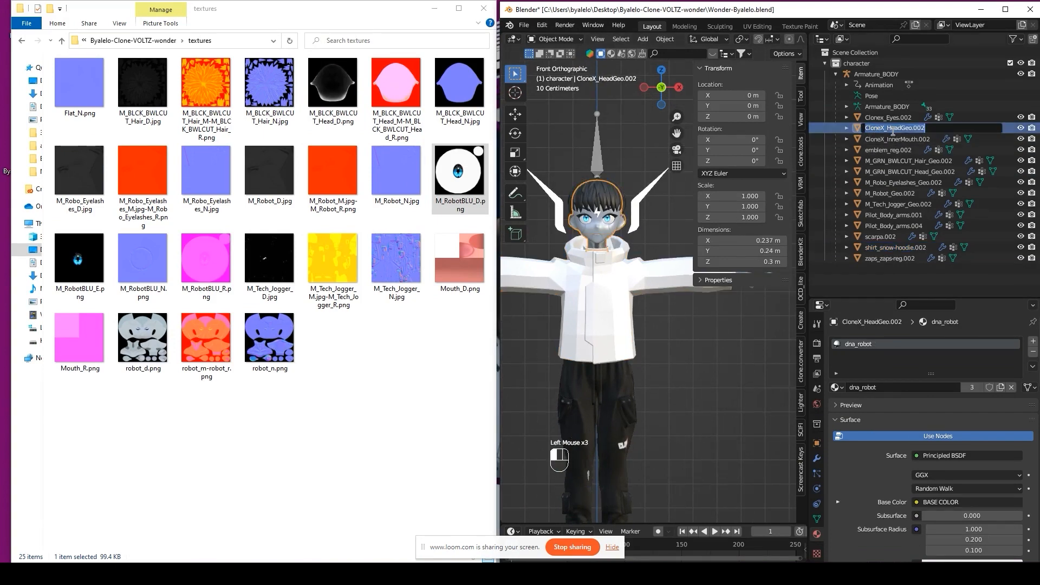
text(HEAD_GEO_FACE)
key(Return)
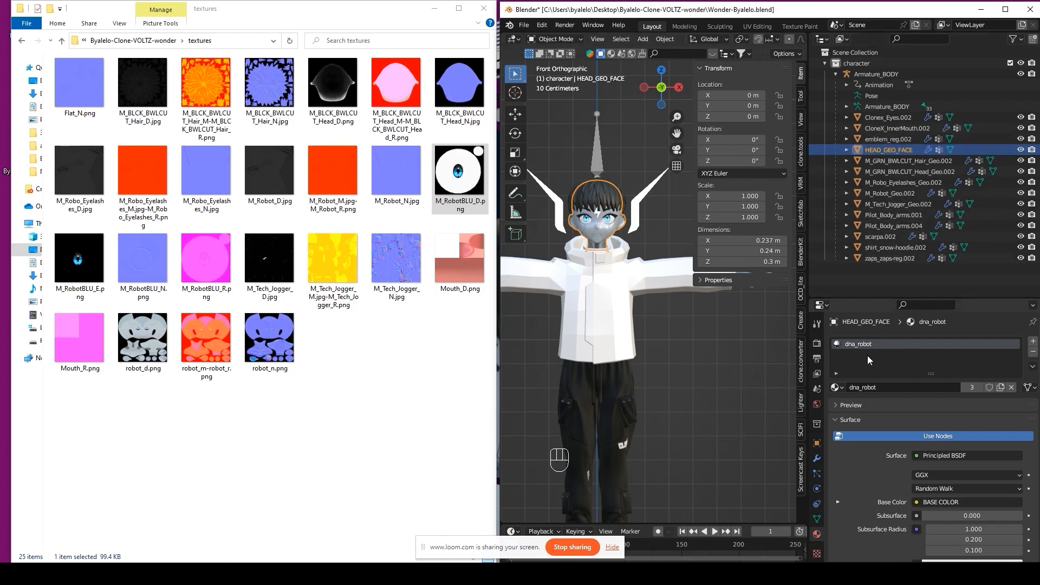
Step: Rename the head's dna_robot material to HEAD_GEO_FACE_MAT
click(873, 387)
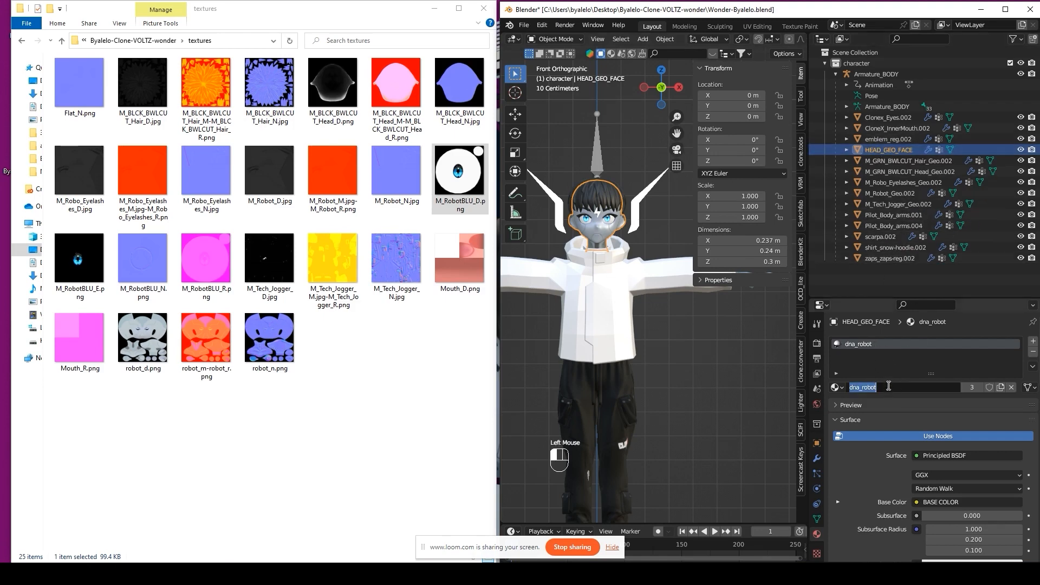
text(Armature_BODY)
drag(919, 387, 753, 393)
key(BackSpace)
double_click(895, 150)
key(ctrl+c)
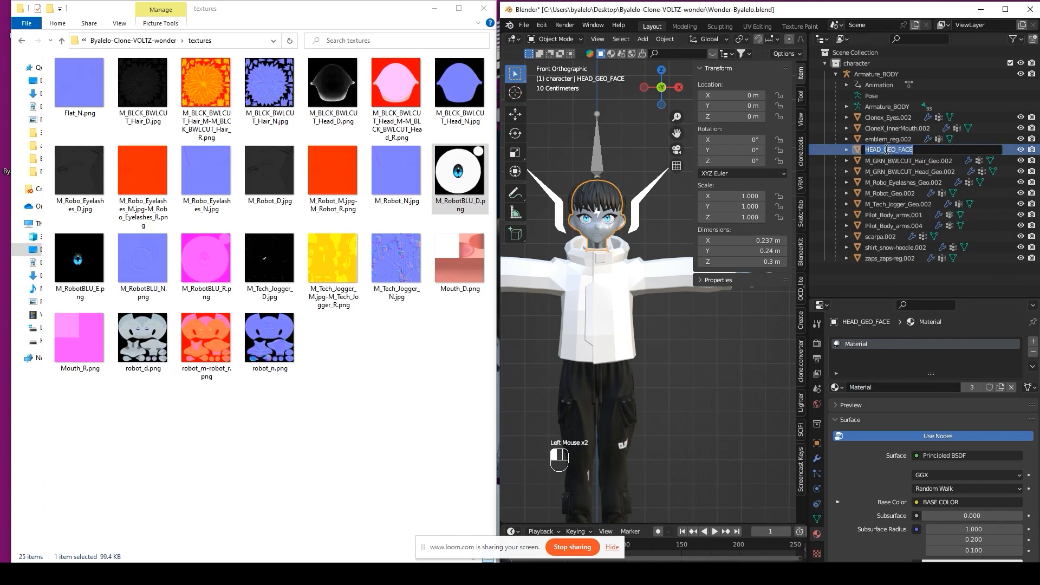
click(871, 388)
key(ctrl+v)
text(_mat)
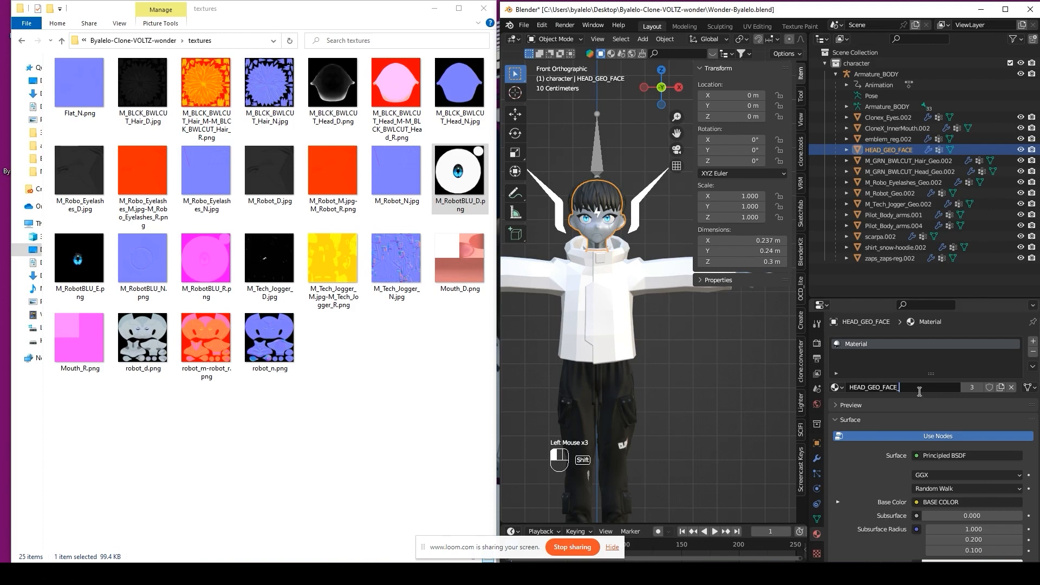
key(BackSpace)
key(BackSpace)
key(BackSpace)
Step: Hide and restore the head to check it, then select robot_d.png in the textures folder
scroll(919, 391, up, 1)
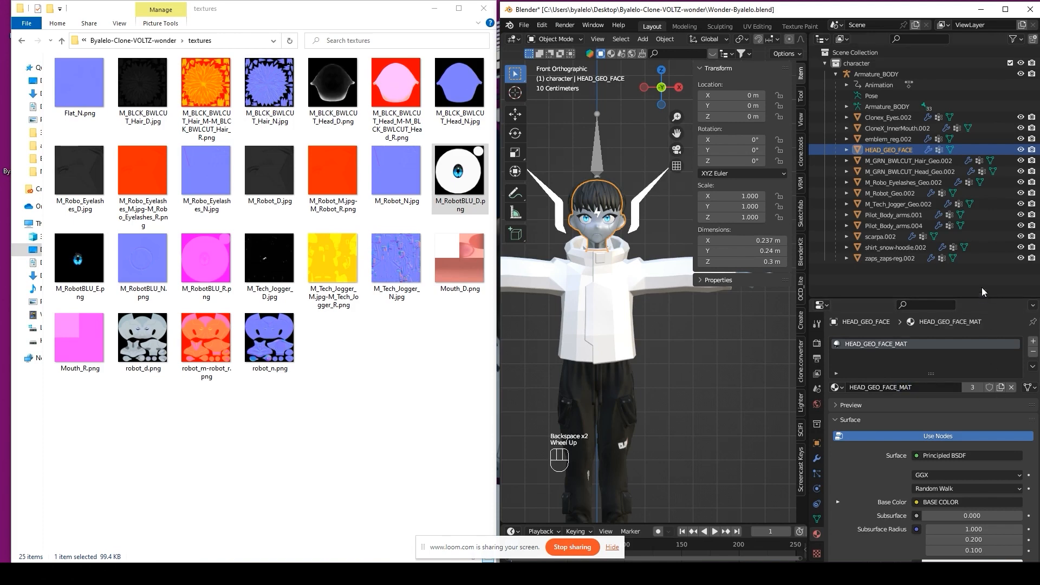
key(h)
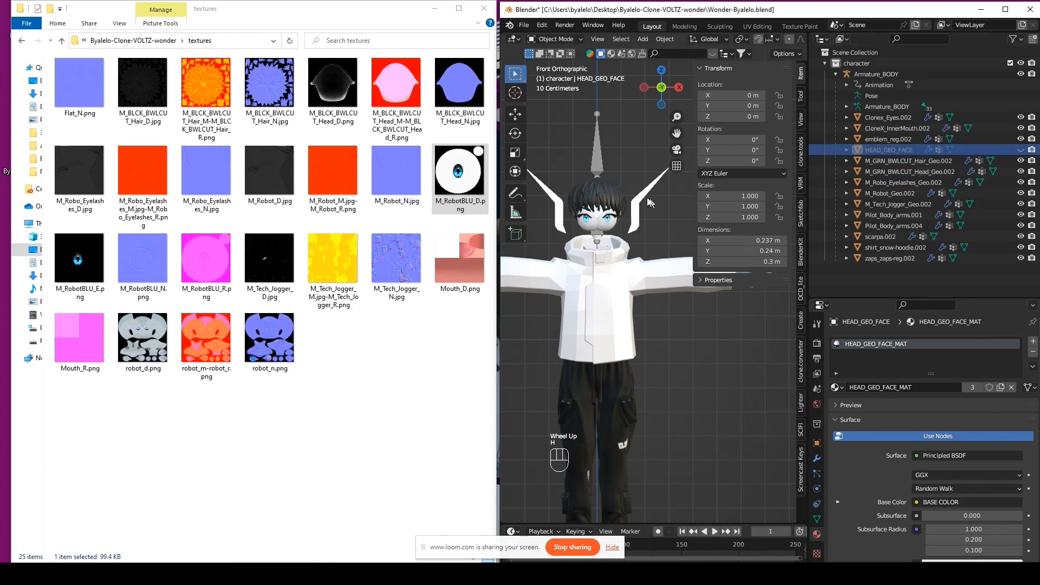
key(ctrl+z)
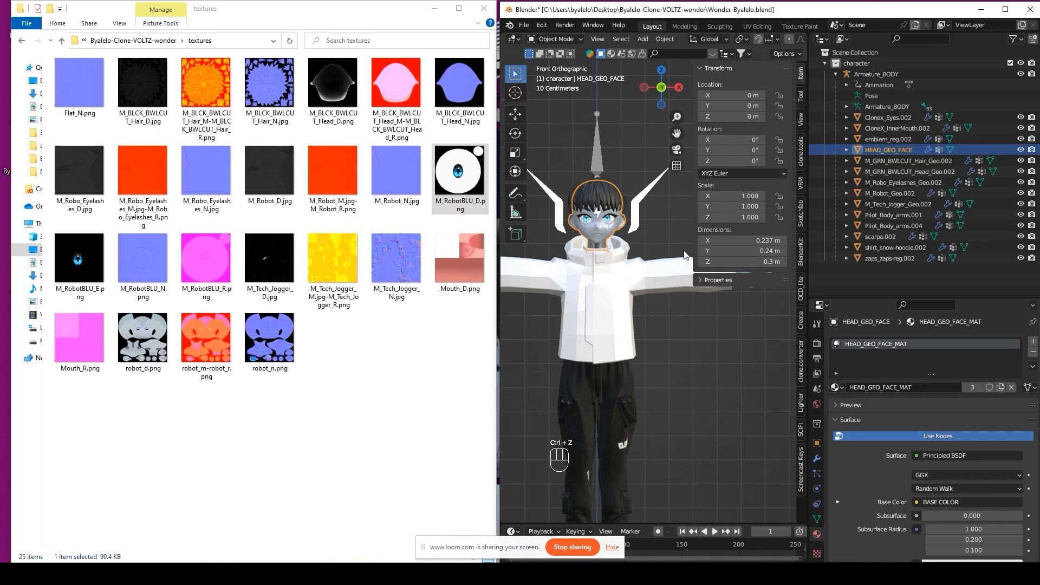
key(h)
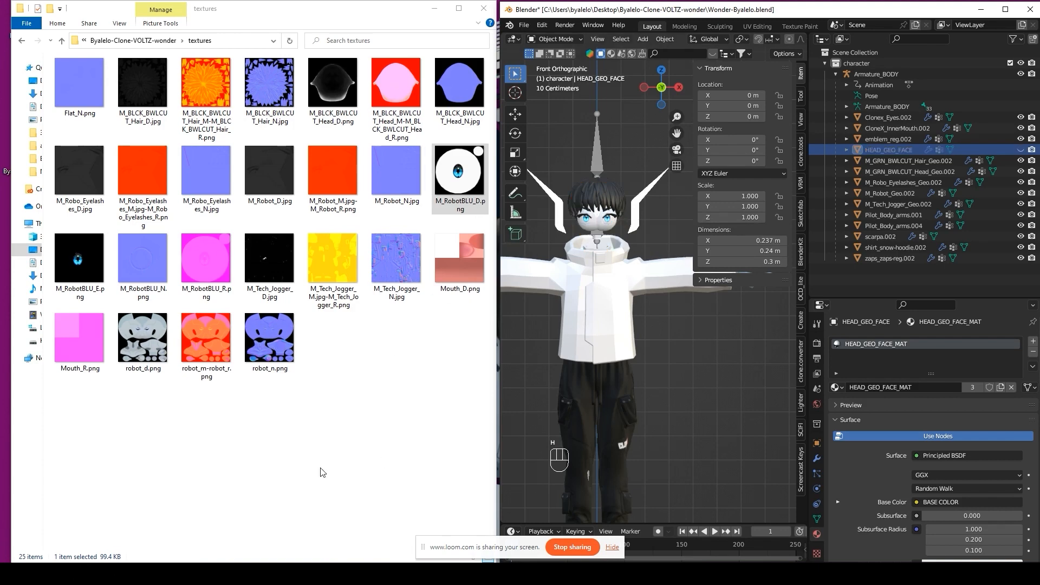
click(315, 361)
click(707, 382)
key(ctrl+z)
click(687, 316)
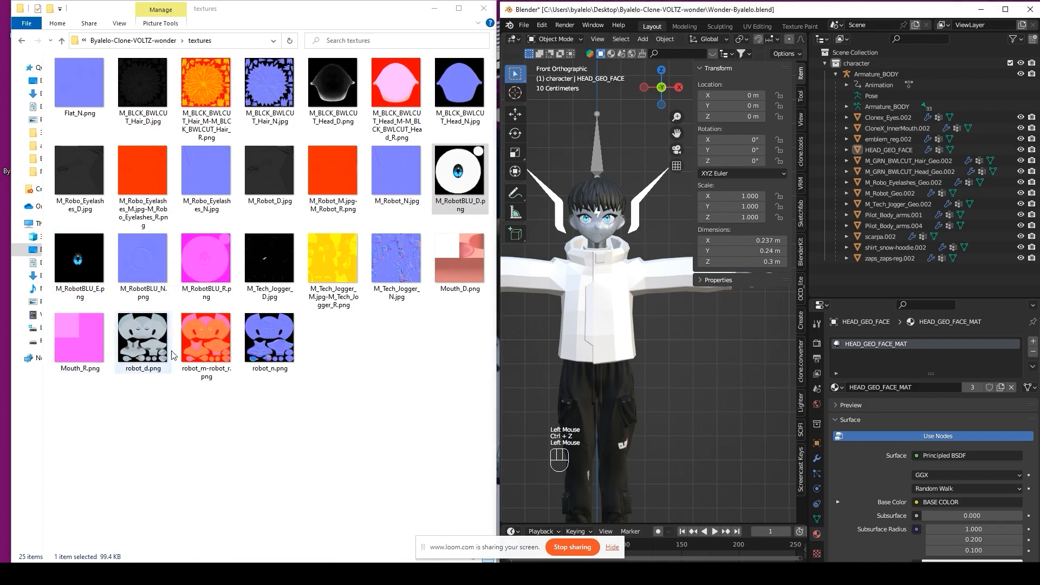
click(142, 355)
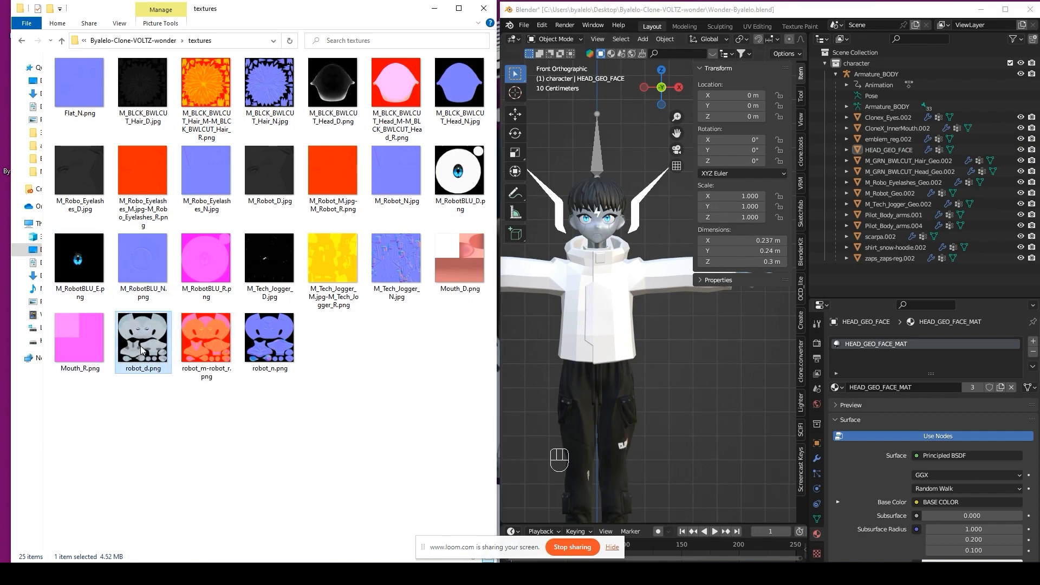
Step: Rename robot_d.png to HEAD_GEO_FACE_TEX_DIFF.png
right_click(142, 350)
click(171, 539)
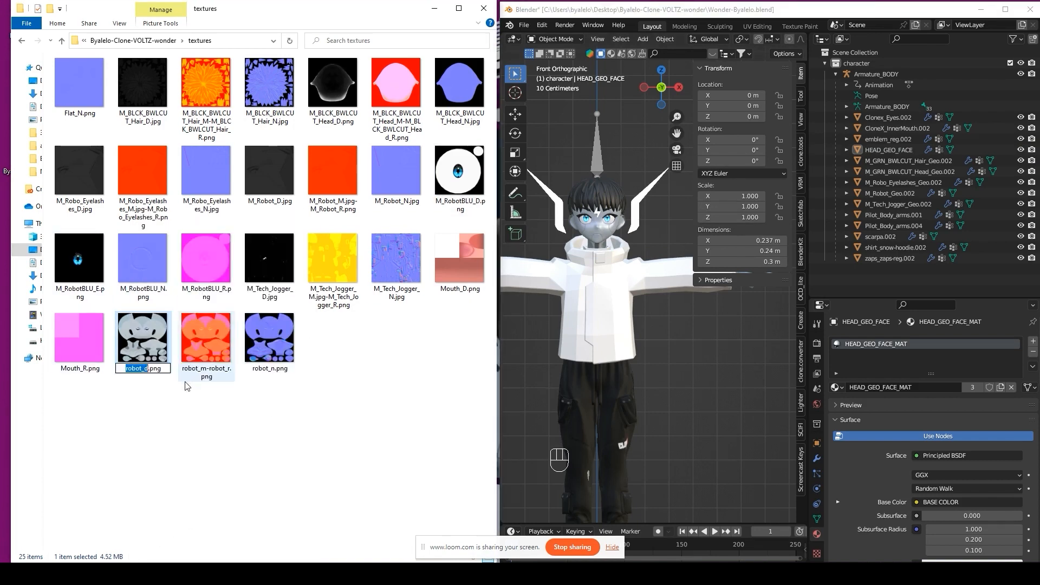
key(ctrl+v)
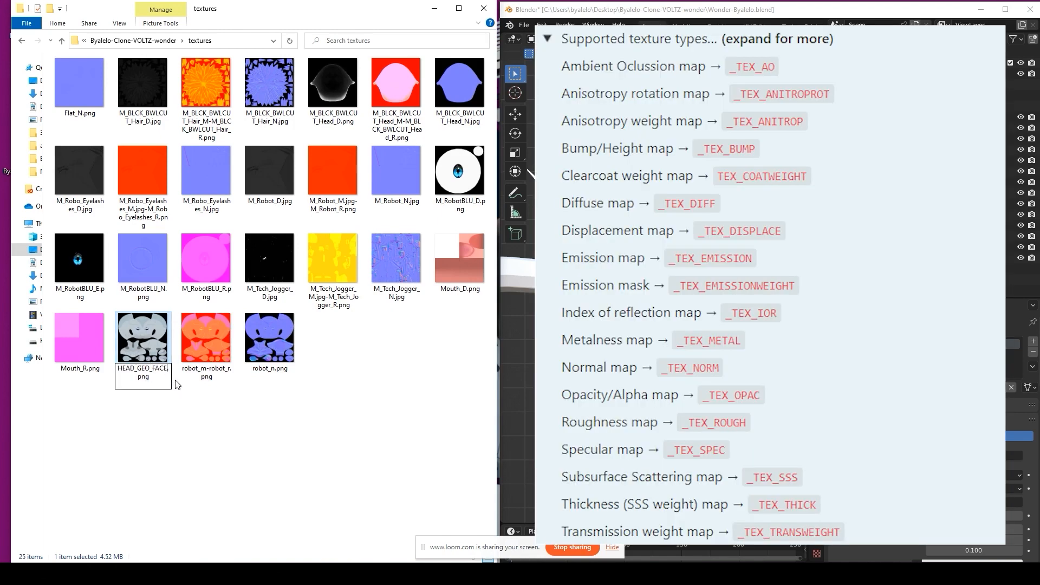
text(_TEX_DIFF)
key(Return)
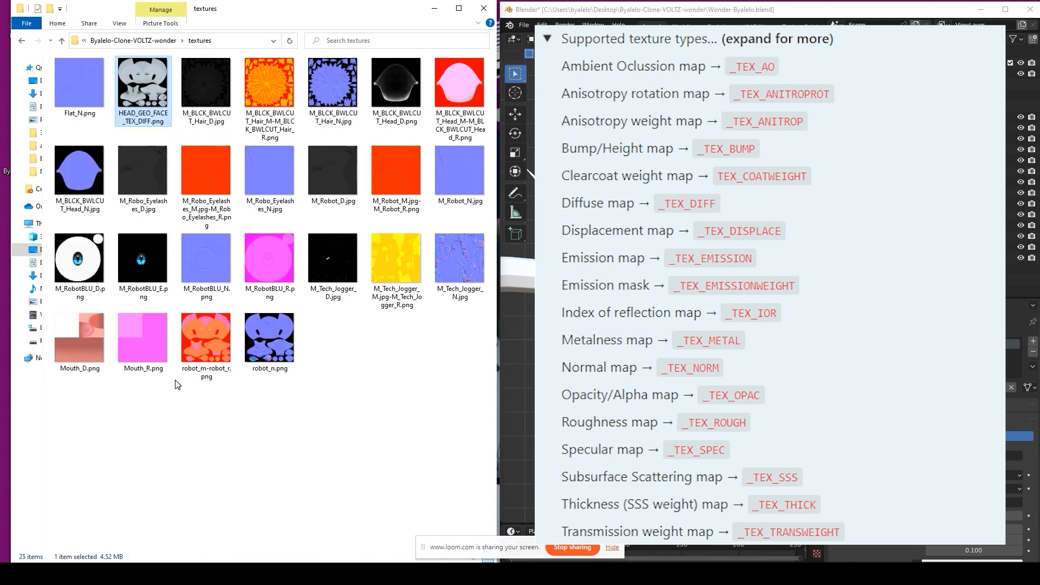
Step: Rename robot_m-robot_r.png to HEAD_GEO_FACE_TEX_ROUGH.png
click(217, 339)
right_click(228, 332)
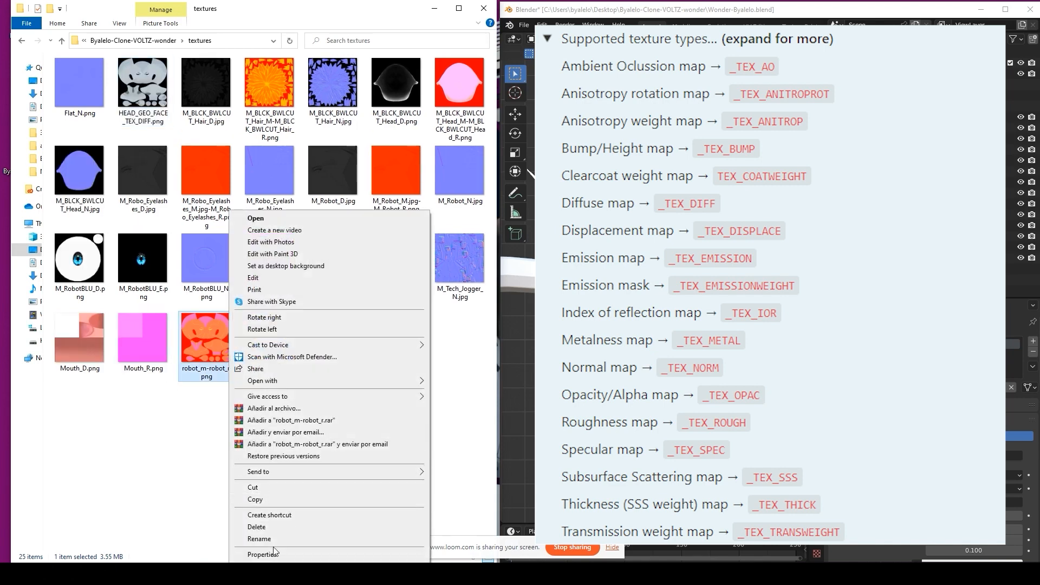
click(238, 539)
key(ctrl+v)
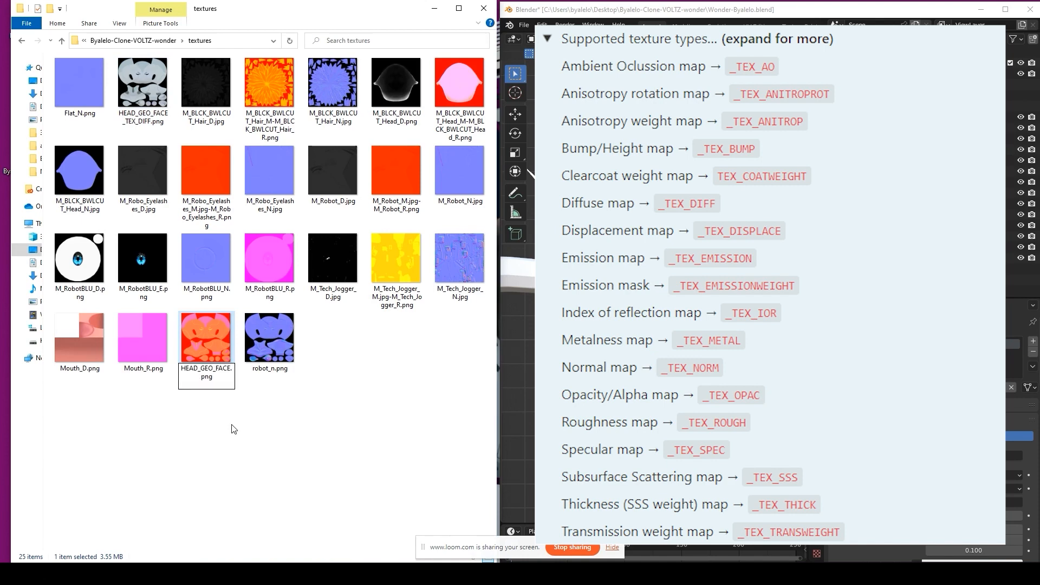
text(_)
text(TEXR)
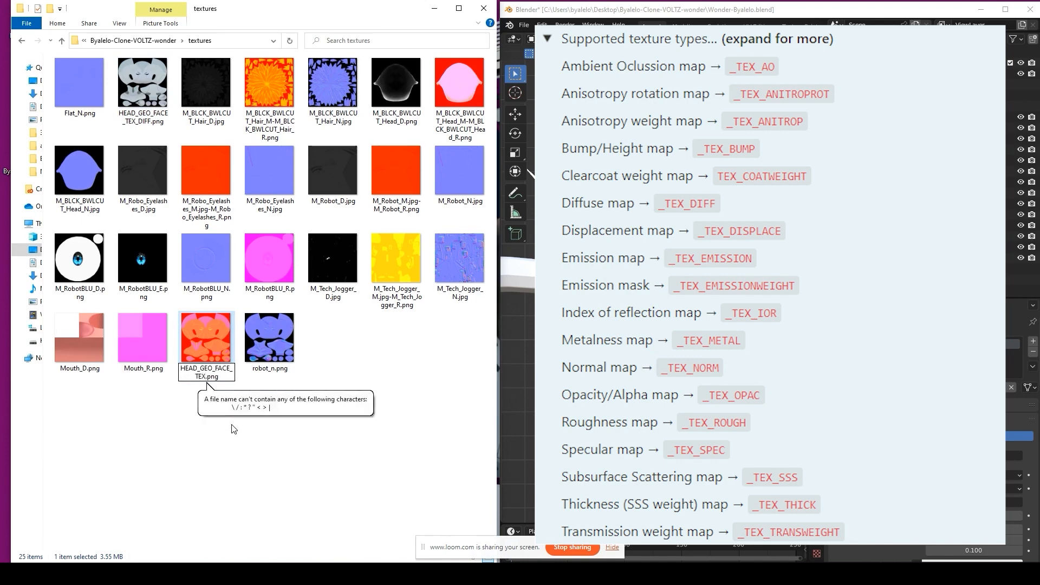
key(BackSpace)
text(_)
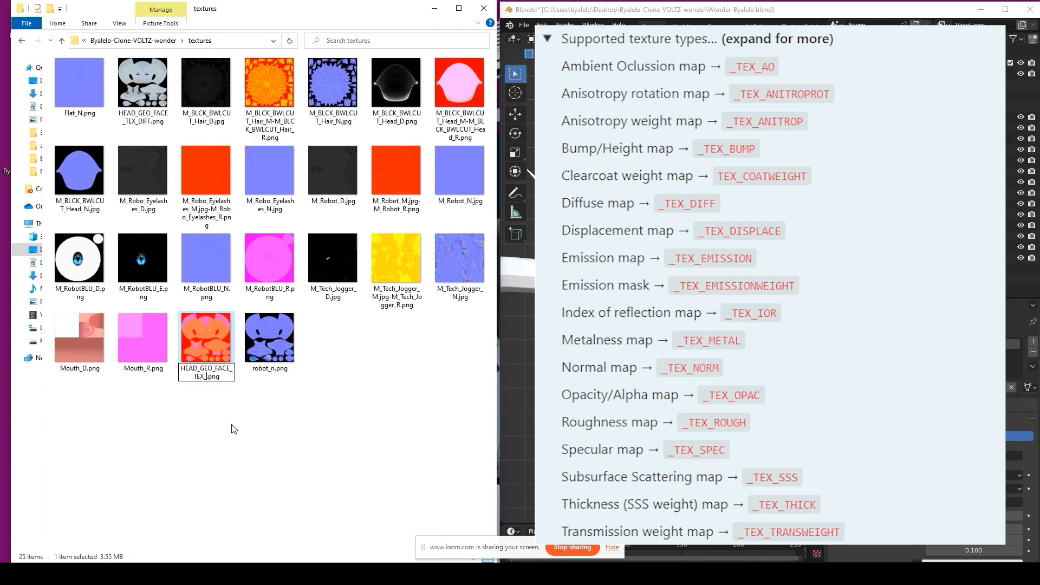
text(ROUGH)
key(Return)
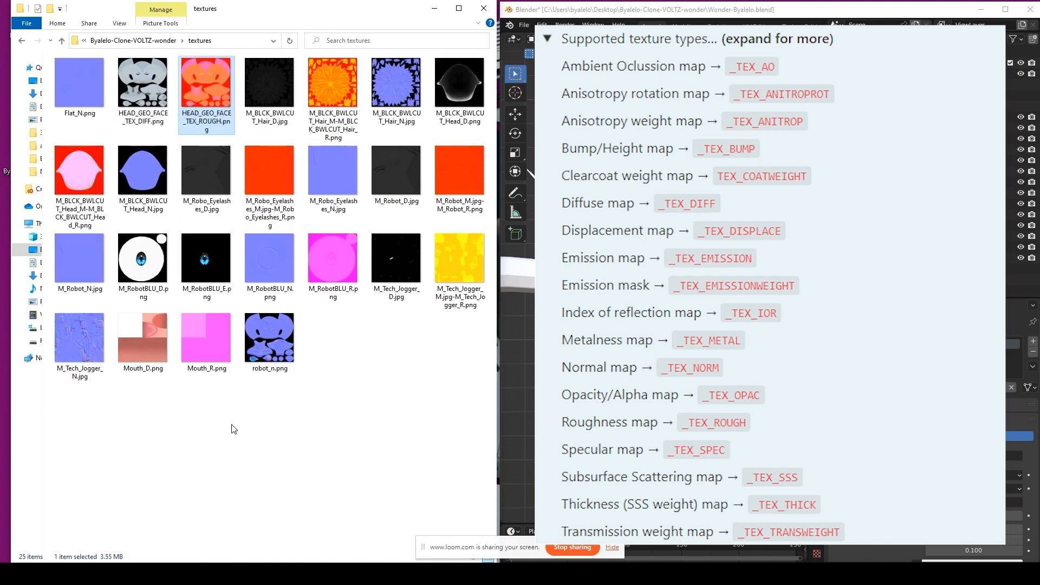
Step: Rename robot_n.png to HEAD_GEO_FACE_TEX_NORM.png and return to Blender
right_click(271, 346)
click(303, 540)
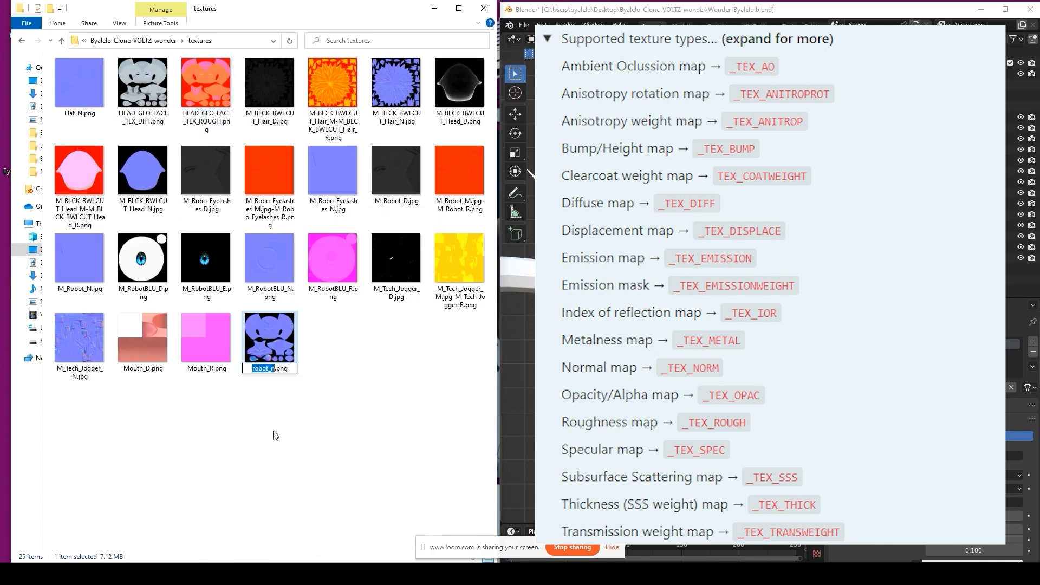
key(ctrl+v)
text(_T)
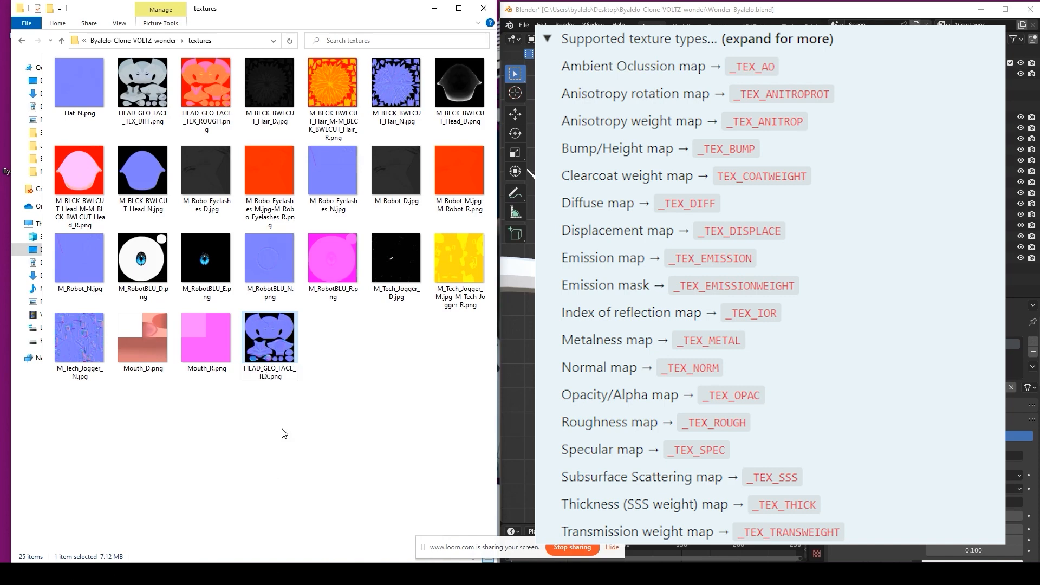
text(EX_NORM)
key(Return)
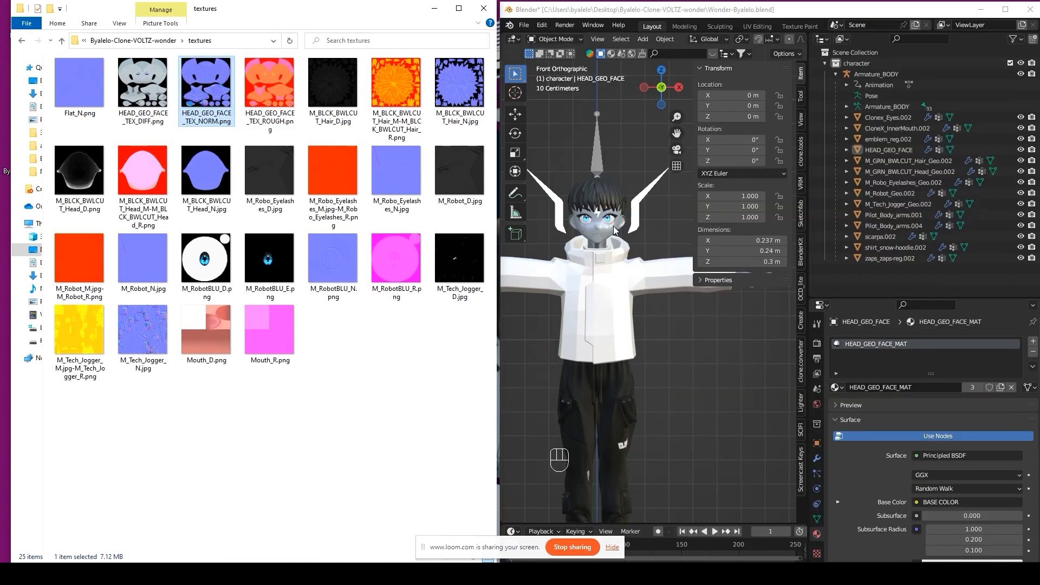
click(678, 229)
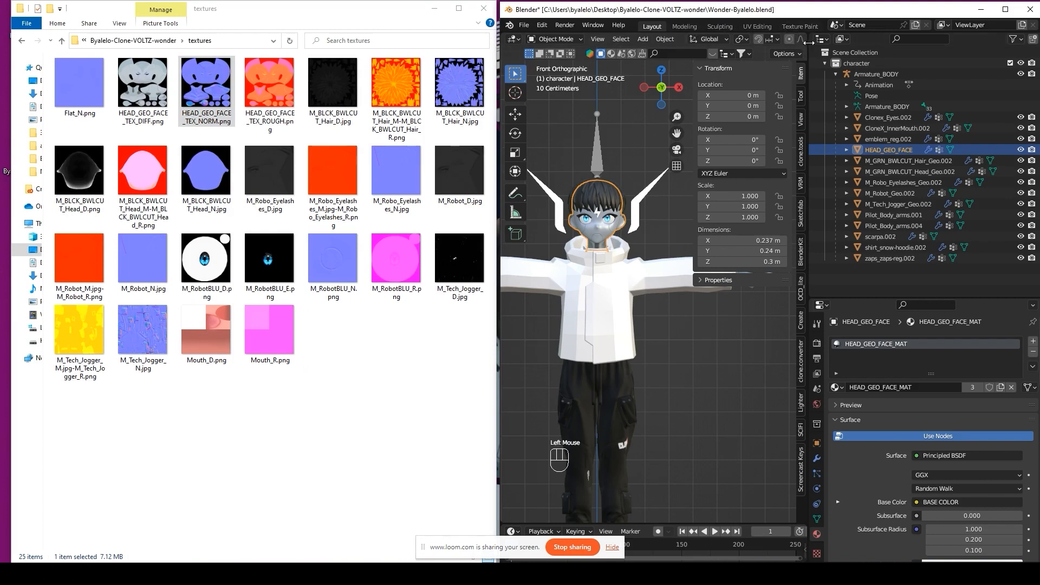
Step: Widen Blender, switch to the Shading workspace and frame the character's head
drag(500, 76, 435, 87)
click(780, 27)
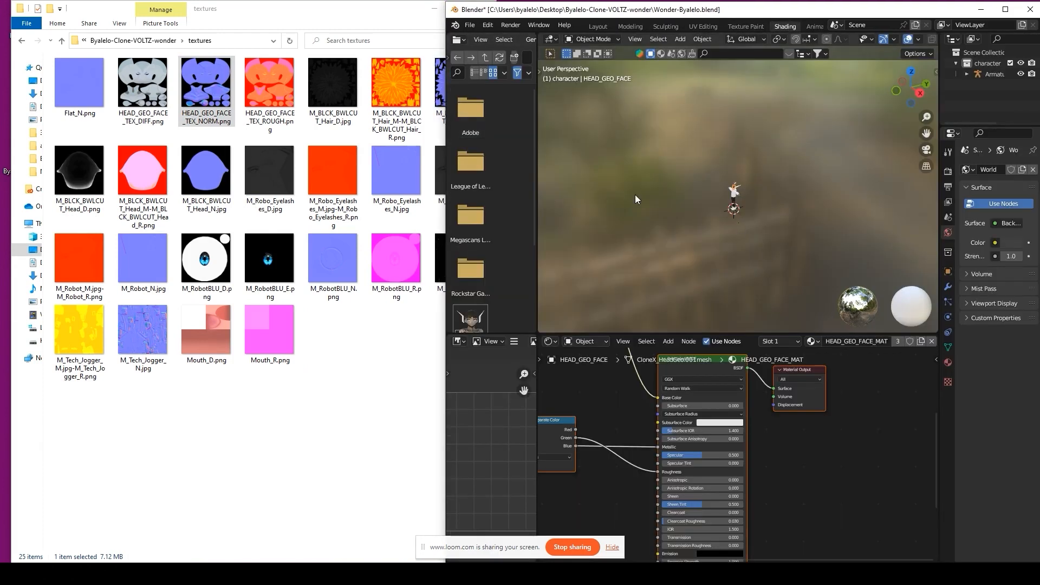
key(KP_Decimal)
middle_drag(655, 226, 737, 209)
scroll(737, 209, down, 1)
shift+middle_drag(736, 209, 687, 148)
Step: Show the Normal Map nodes and place the textures folder window beside Blender
middle_drag(621, 458, 804, 522)
click(736, 465)
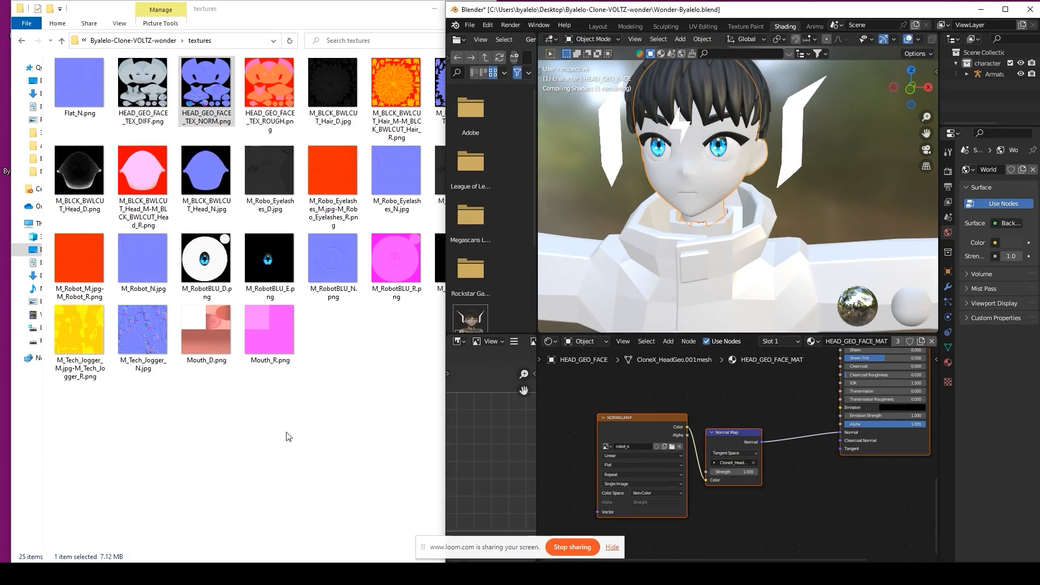
mouse_move(311, 14)
mouse_down()
mouse_move(280, 14)
mouse_move(326, 14)
mouse_up()
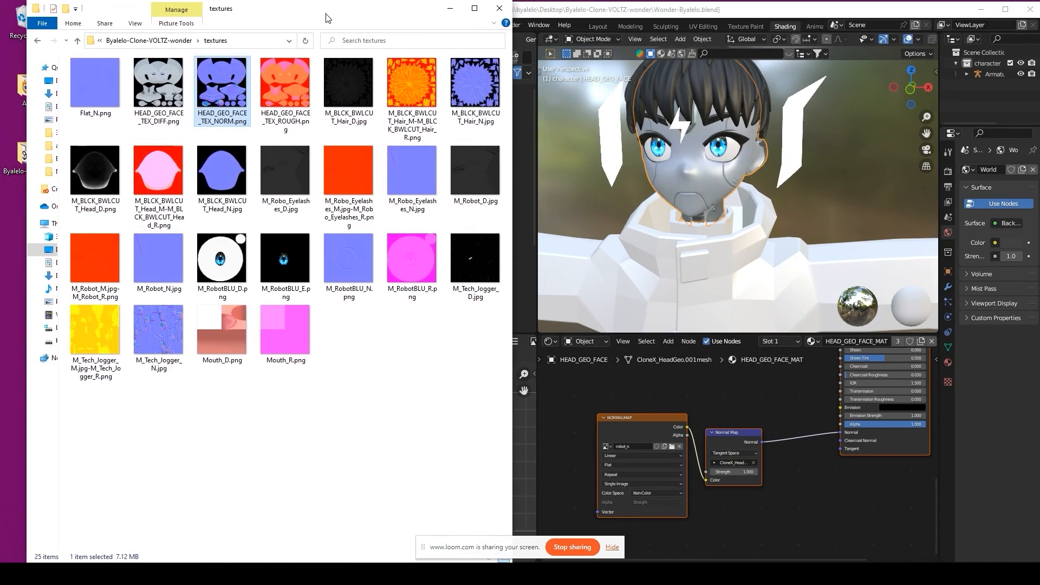
Step: Create a new folder named Wonder textures inside the textures folder
right_click(207, 440)
mouse_move(303, 406)
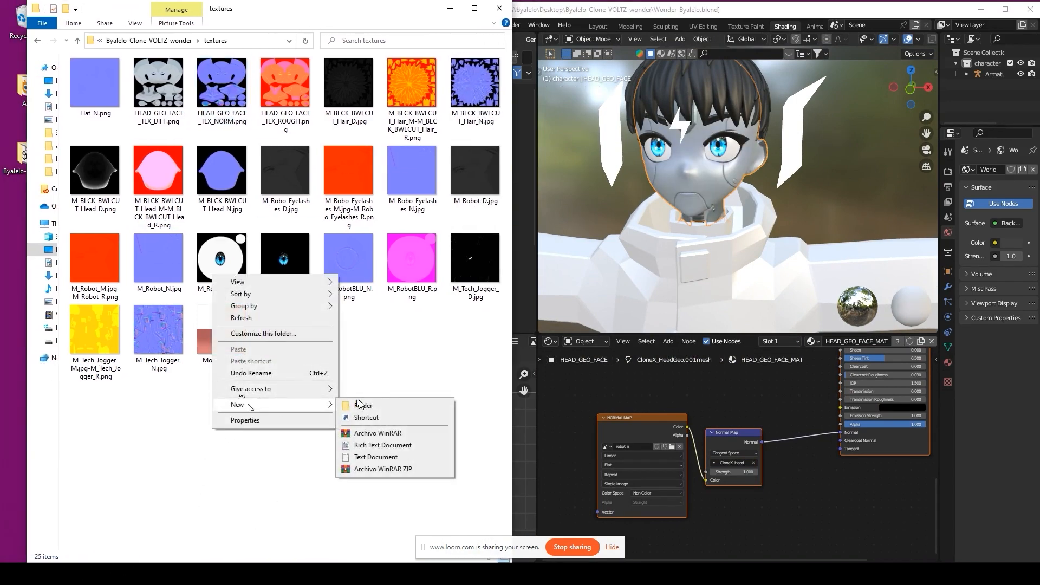
click(361, 405)
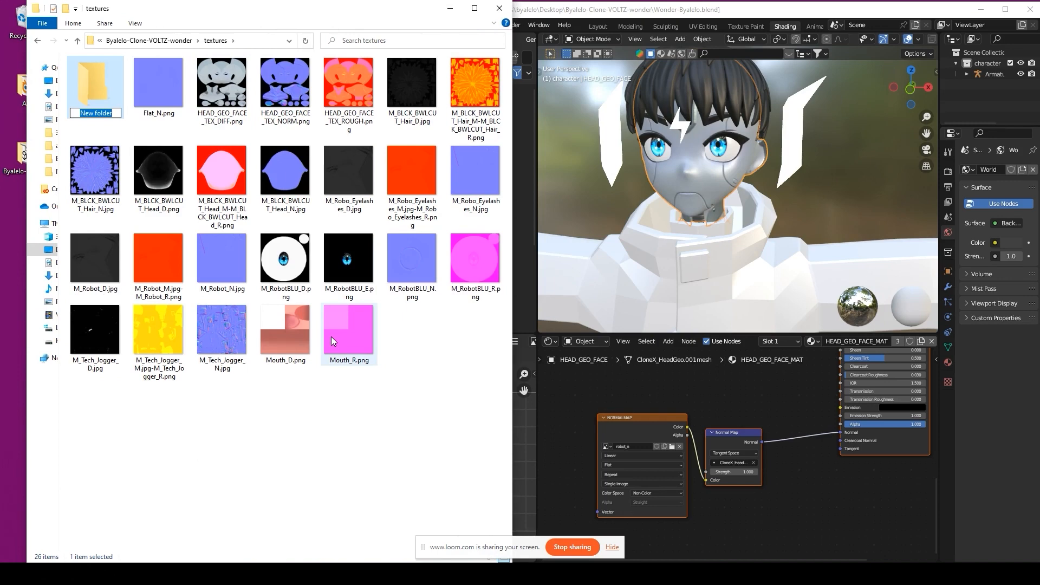
text(wONDE)
key(Return)
Step: Move the three HEAD_GEO_FACE textures into Wonder textures and check its contents
click(223, 92)
shift+click(338, 106)
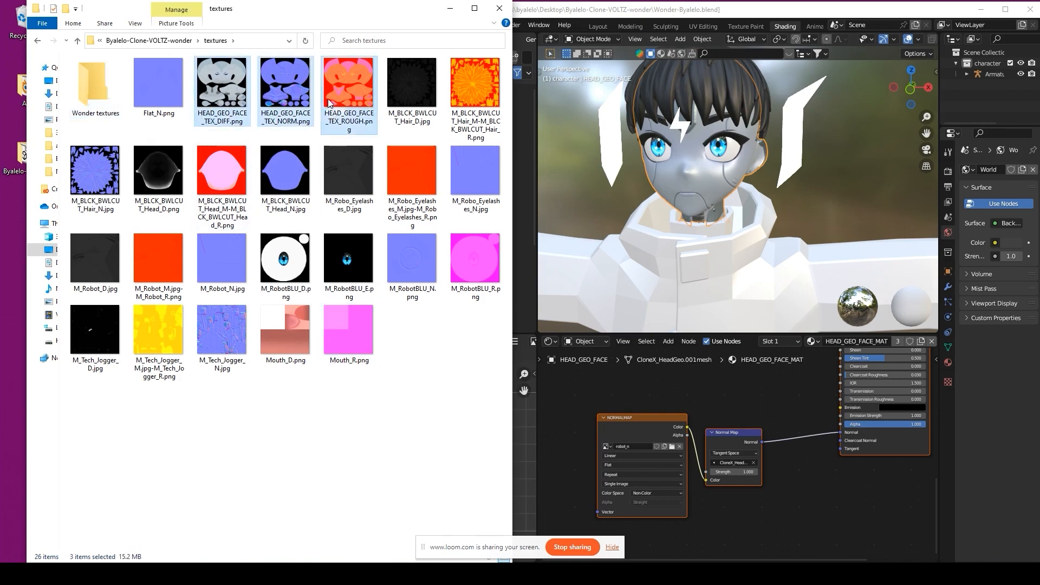
drag(328, 101, 106, 89)
double_click(100, 88)
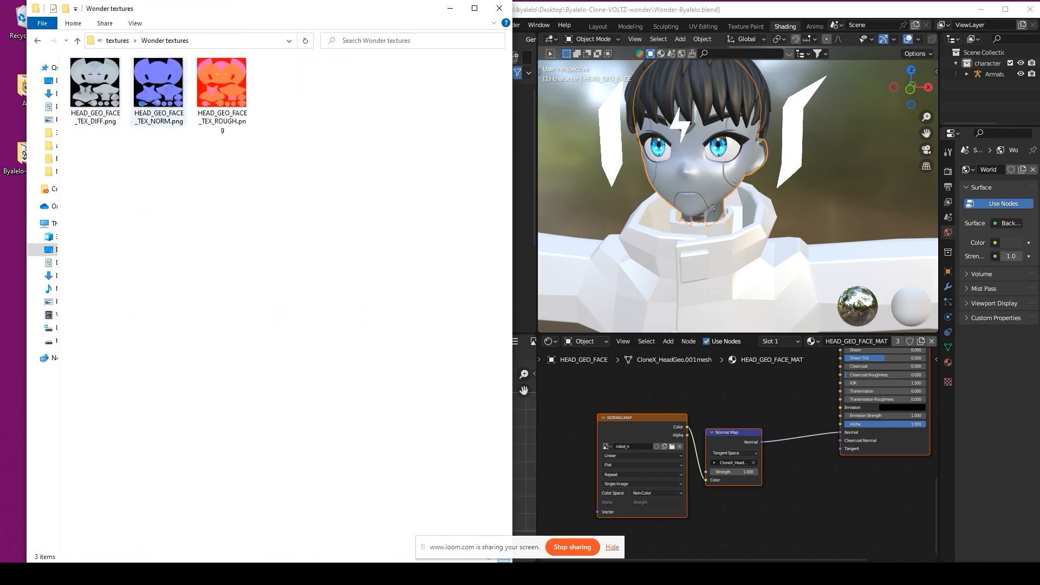
key(alt+Left)
click(668, 447)
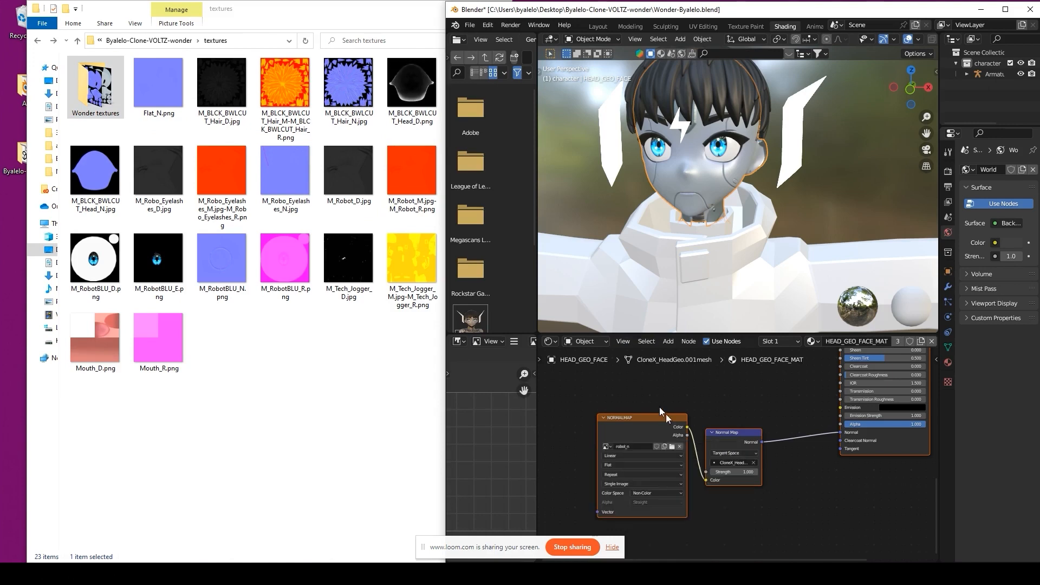
Step: Load HEAD_GEO_FACE_TEX_NORM from Wonder textures into the normal map node as Non-Color
click(672, 447)
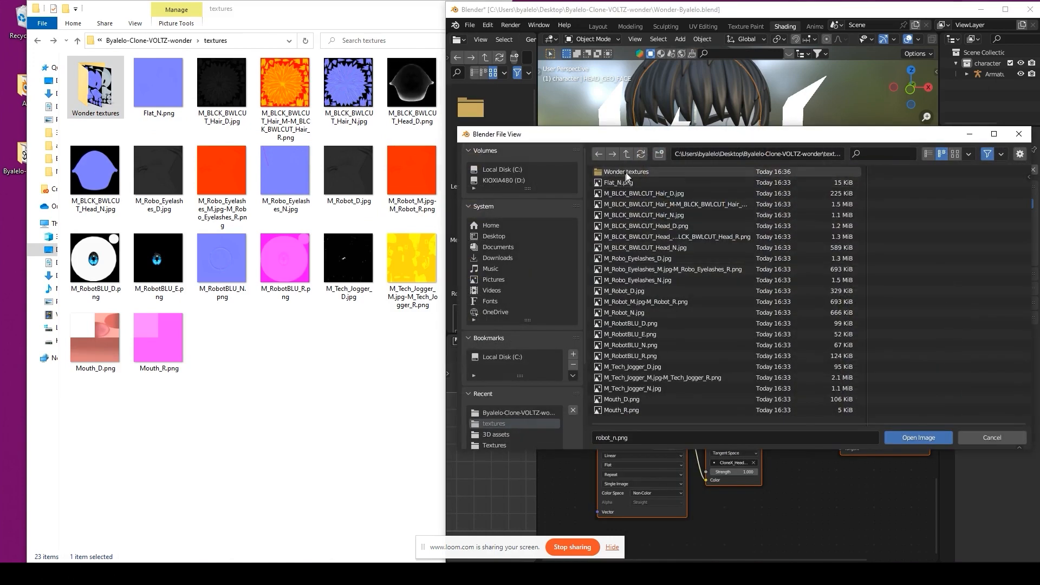
double_click(639, 174)
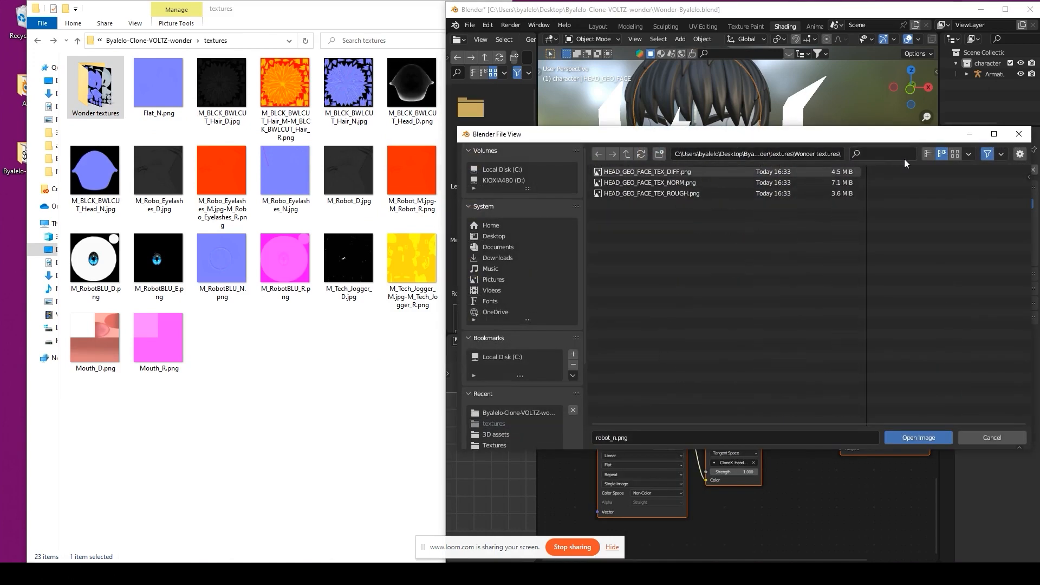
click(954, 154)
double_click(723, 214)
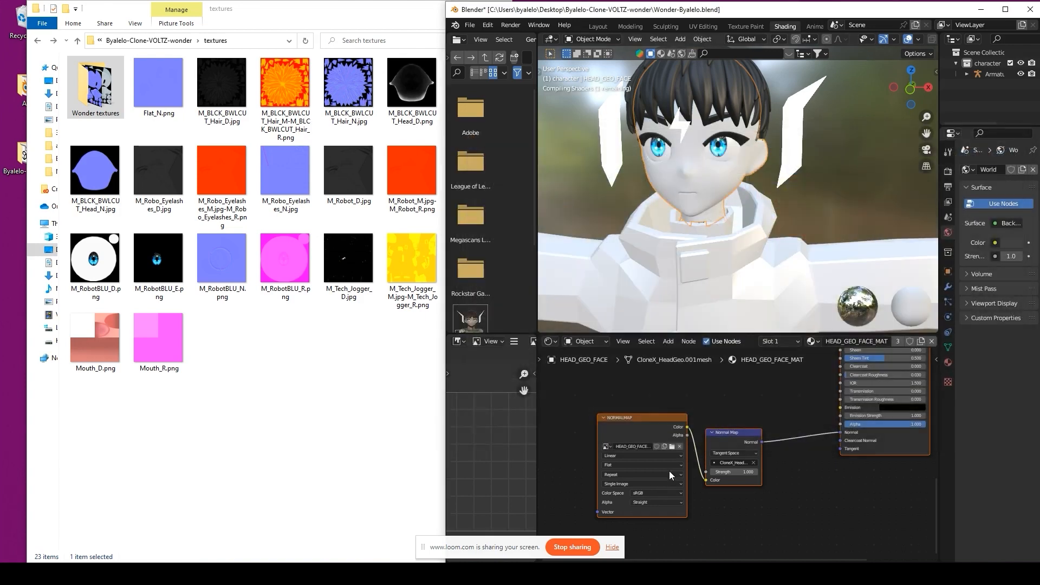
click(664, 494)
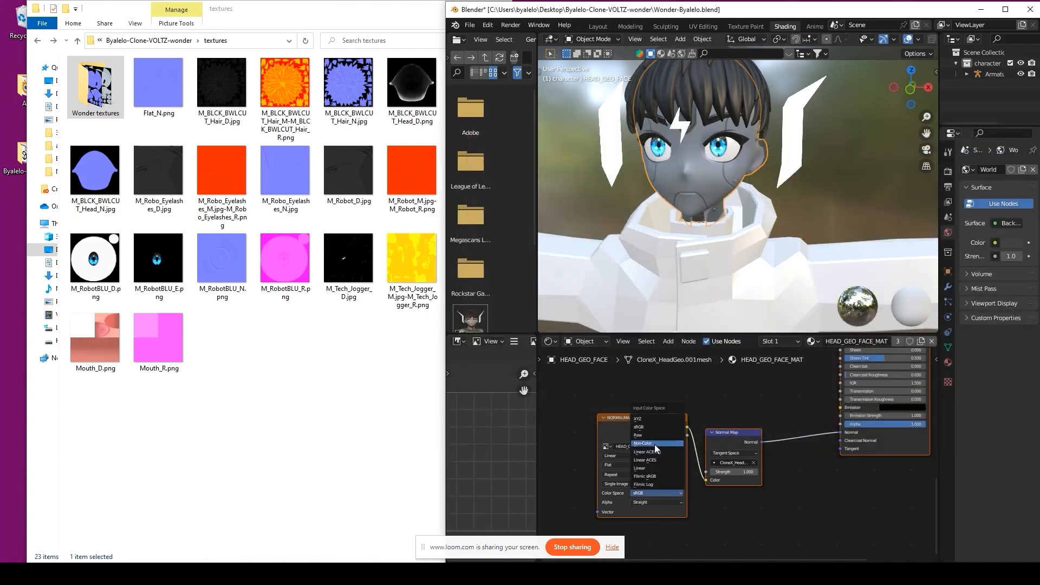
click(655, 444)
Step: Load the roughness texture into the metallic roughness node and set it to Non-Color
middle_drag(663, 386, 669, 523)
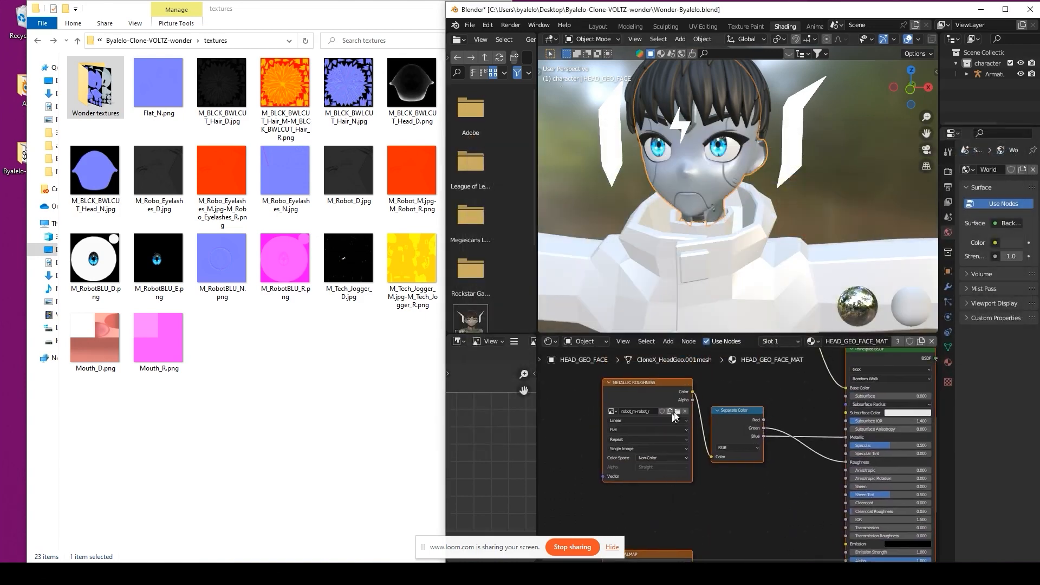
click(675, 412)
double_click(634, 177)
double_click(785, 217)
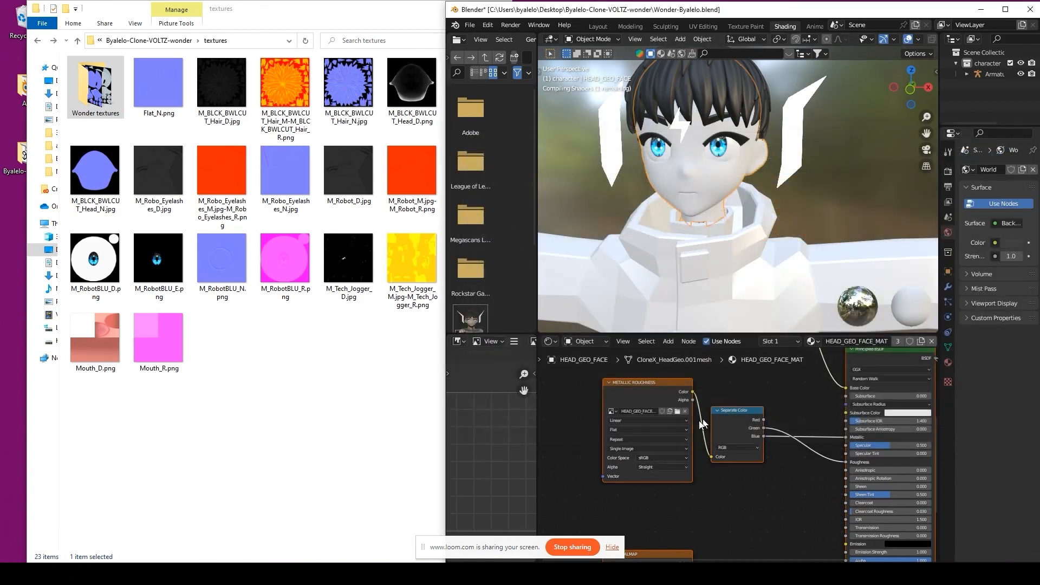
click(655, 458)
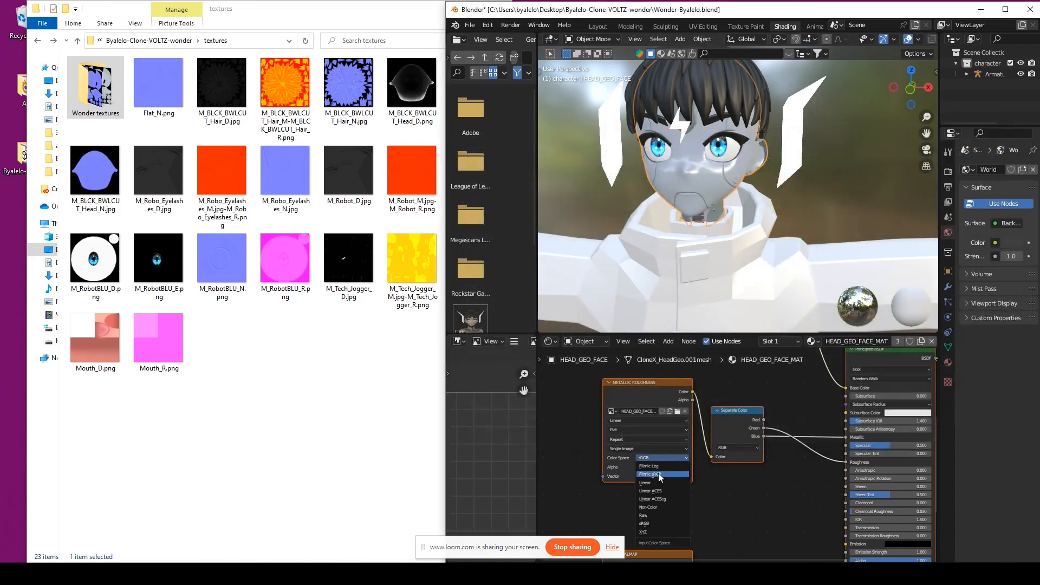
click(658, 508)
Step: Load the diffuse texture into the base color node and enlarge the outliner column
middle_drag(721, 383, 661, 543)
click(692, 408)
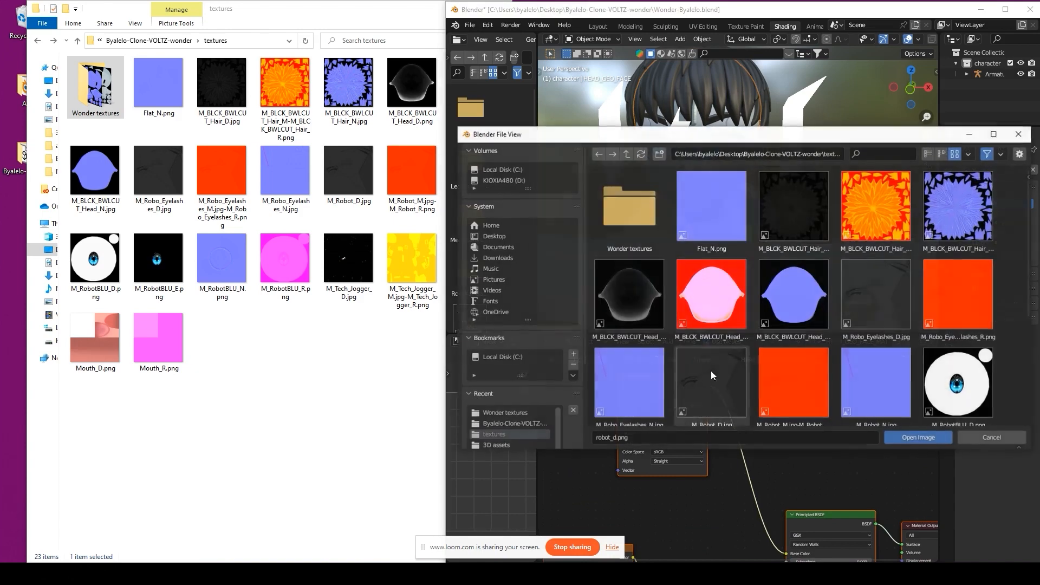
double_click(655, 229)
double_click(639, 218)
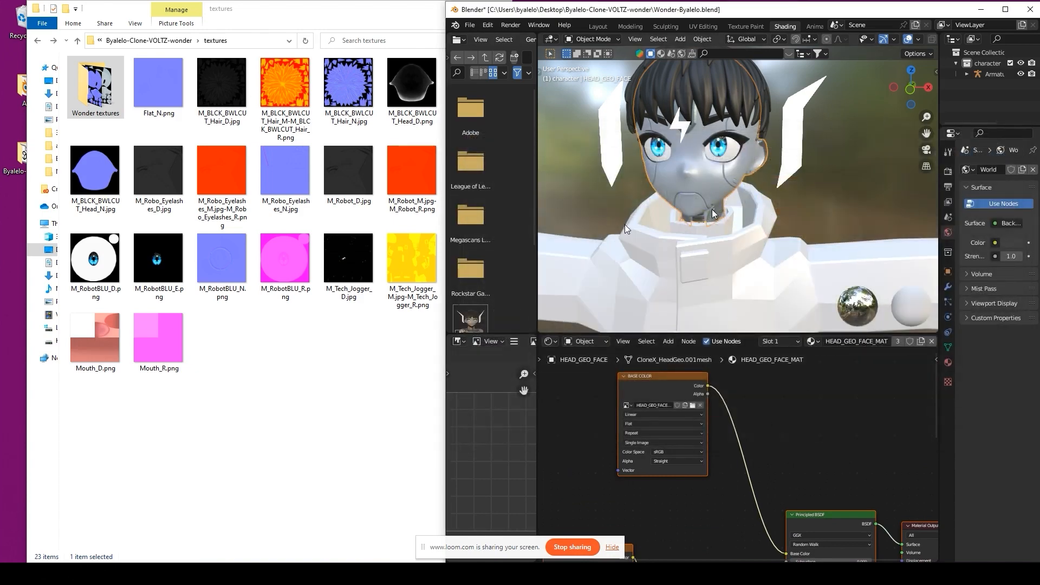
scroll(685, 256, down, 4)
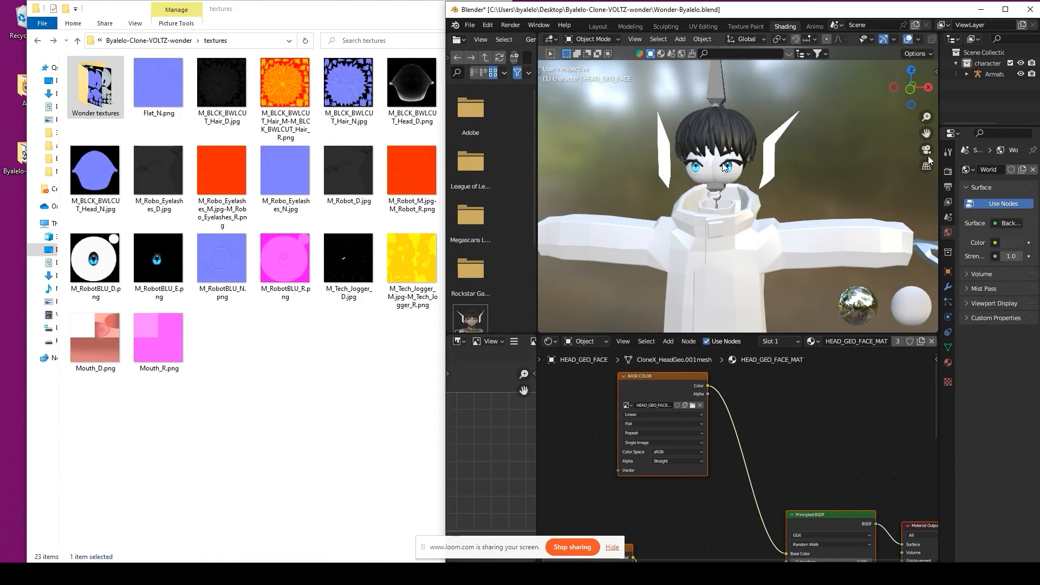
drag(969, 133, 969, 365)
drag(940, 237, 861, 238)
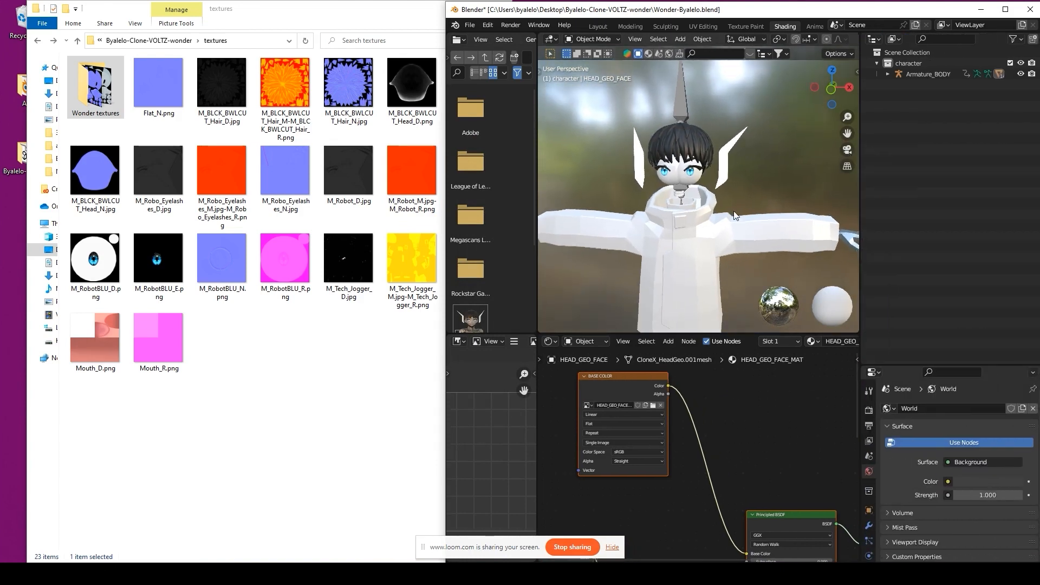
Step: Rename the Clonex_Eyes.002 object under Armature_BODY to MESH_ONE
click(827, 92)
click(888, 74)
click(954, 117)
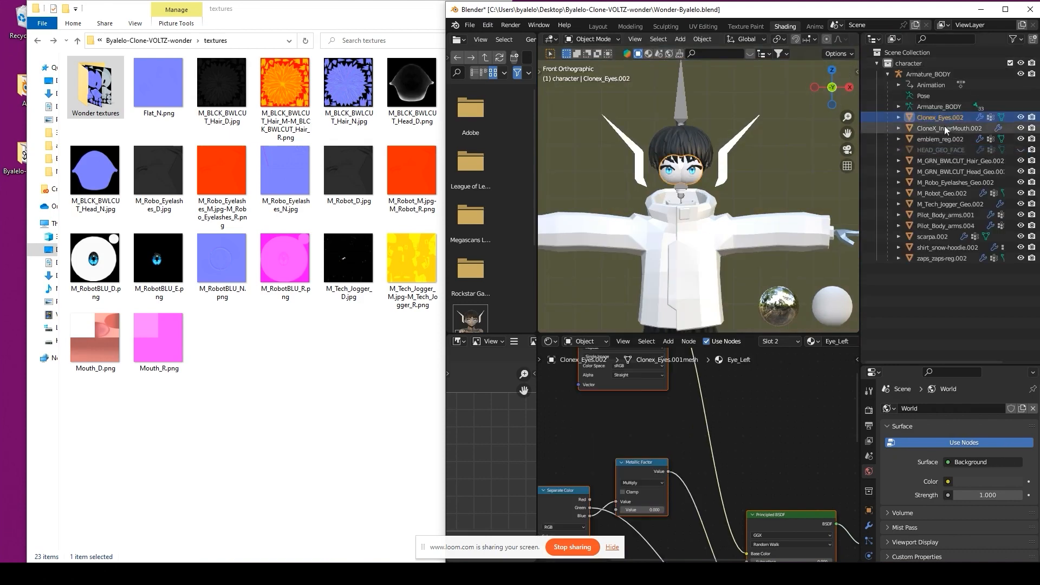
double_click(936, 116)
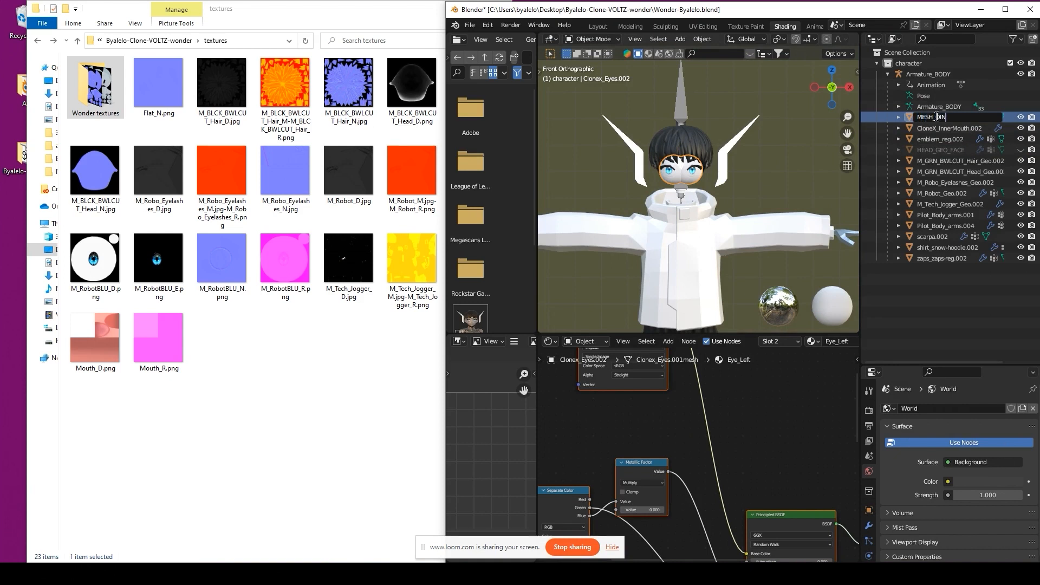
text(MESH_ONE)
key(Return)
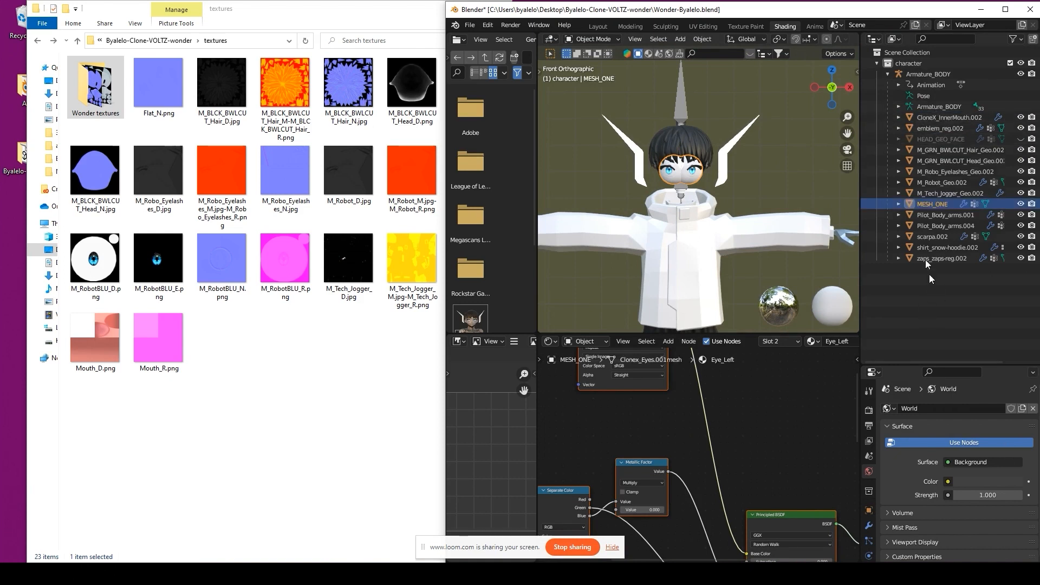
Step: Show MESH_ONE's material slots and inspect the eye mesh in Edit Mode
click(919, 409)
drag(904, 364, 904, 308)
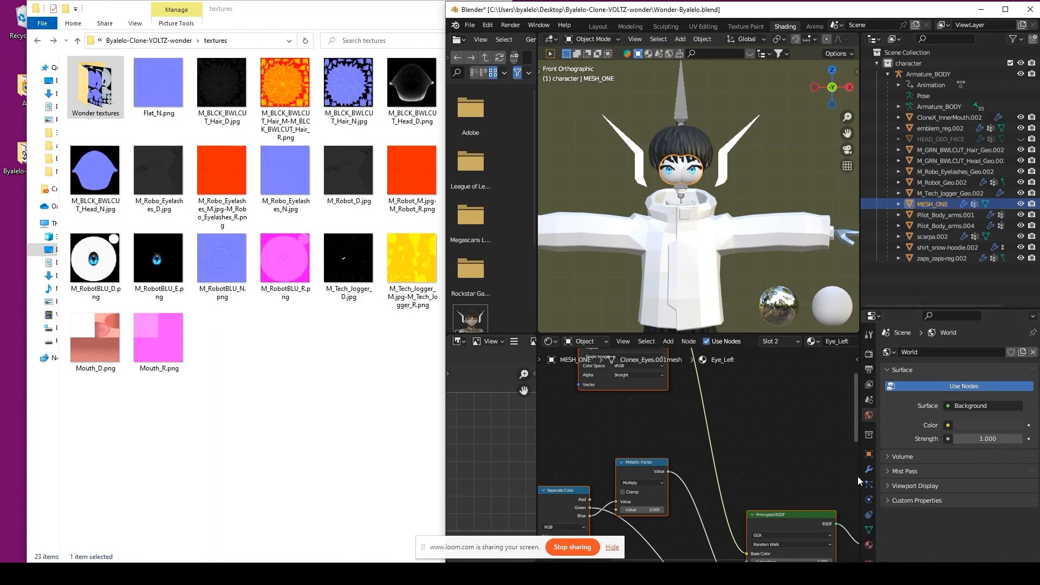
click(869, 544)
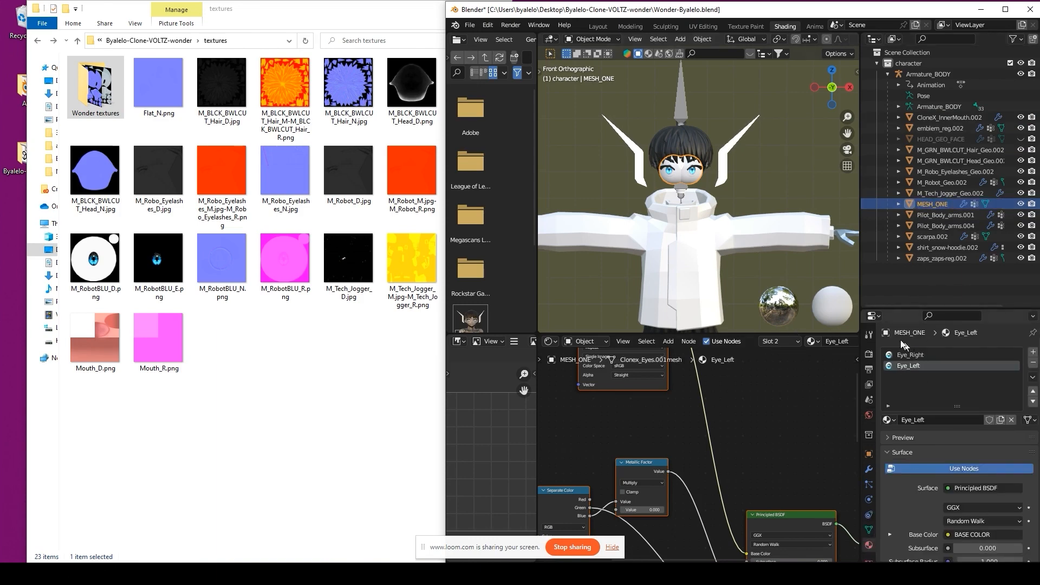
key(Tab)
scroll(706, 185, up, 3)
scroll(705, 185, up, 3)
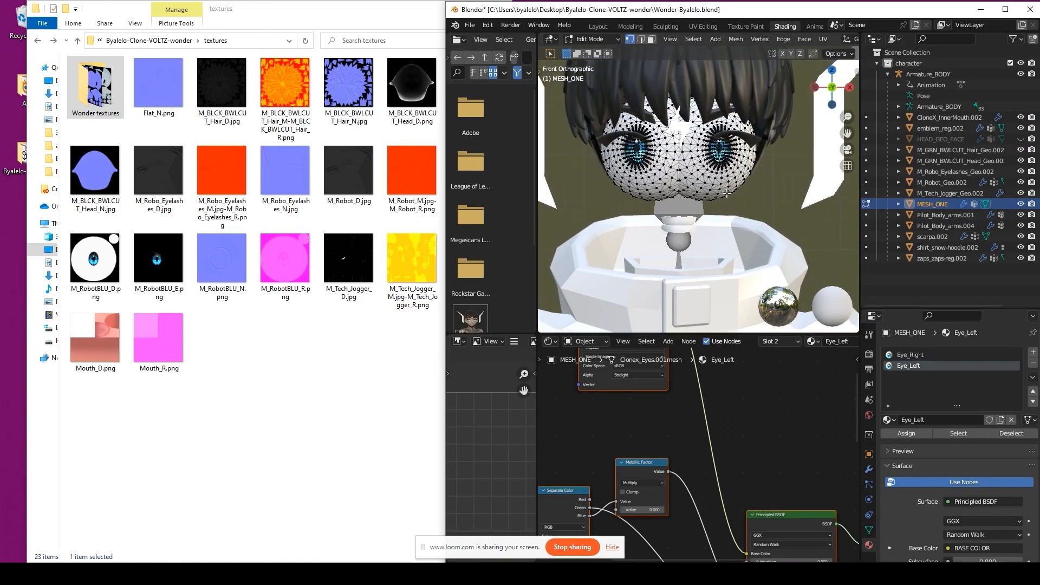
scroll(779, 197, up, 2)
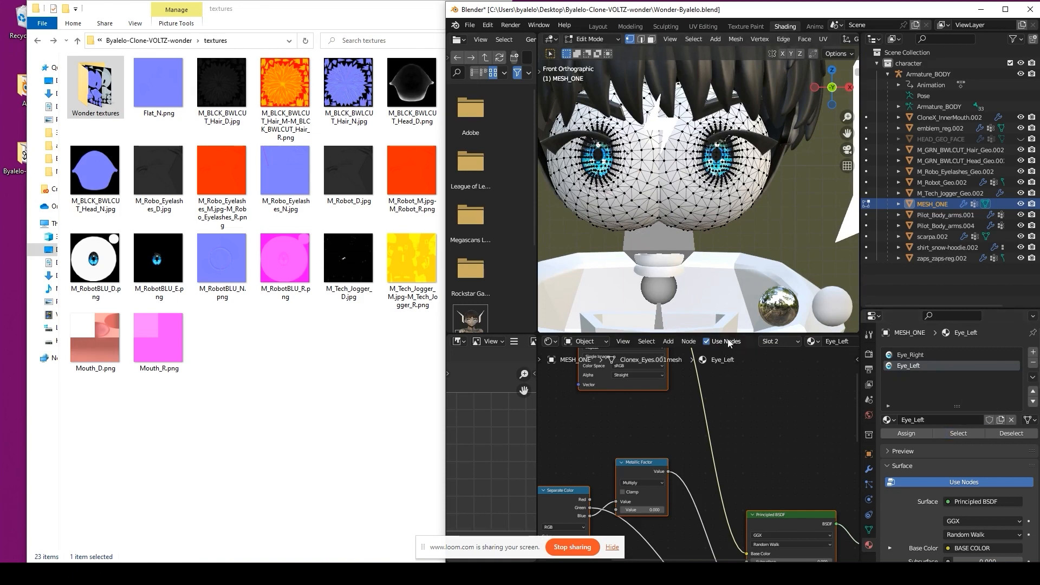
key(Tab)
Step: Remove the Eye_Left material slot and rename Eye_Right to MESH_ONE_MAT
click(1033, 363)
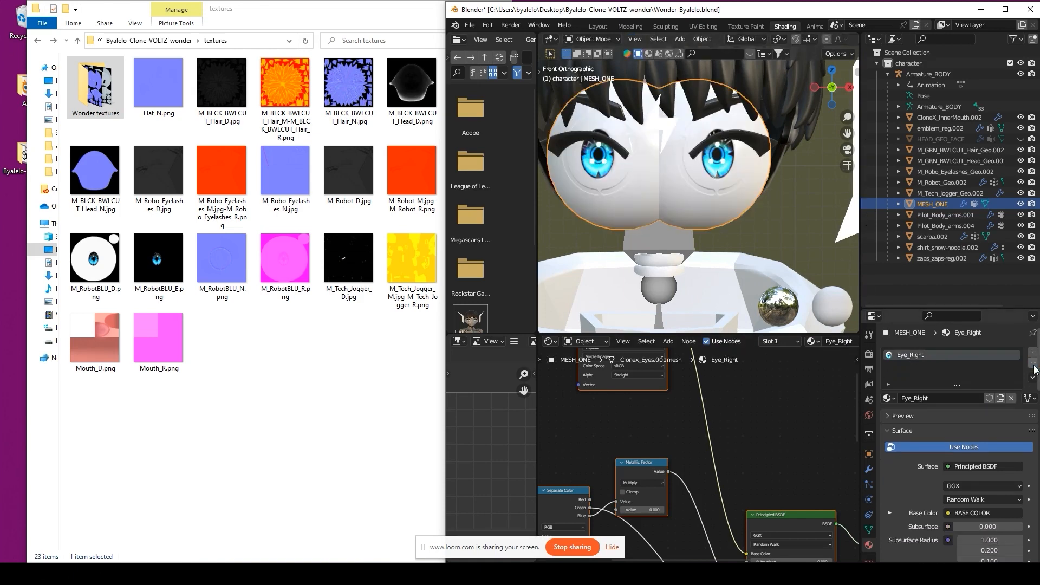
double_click(915, 399)
text(MESH_ONE)
key(ctrl+a)
text(MESH_ONE)
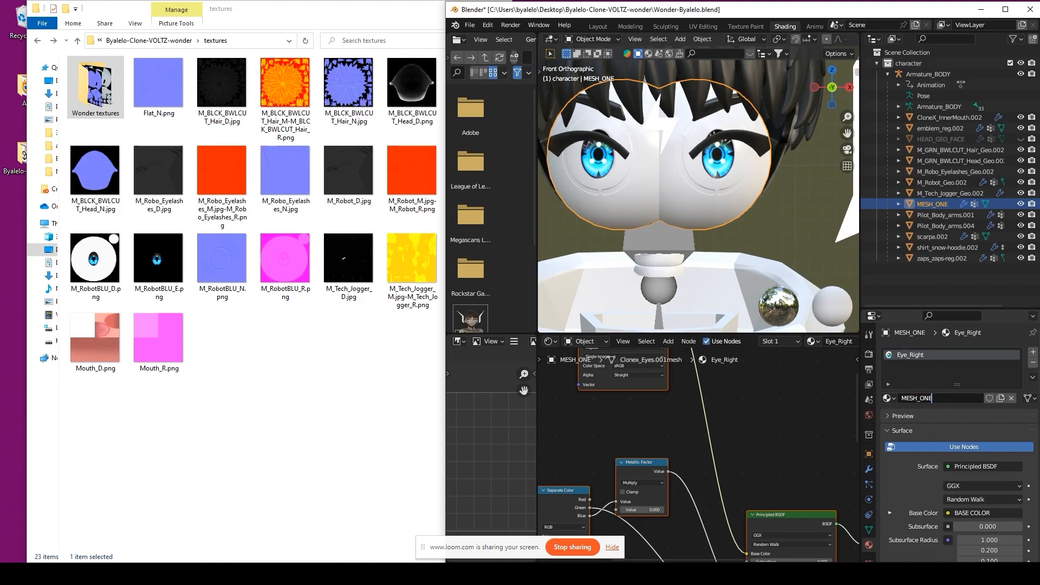
key(Return)
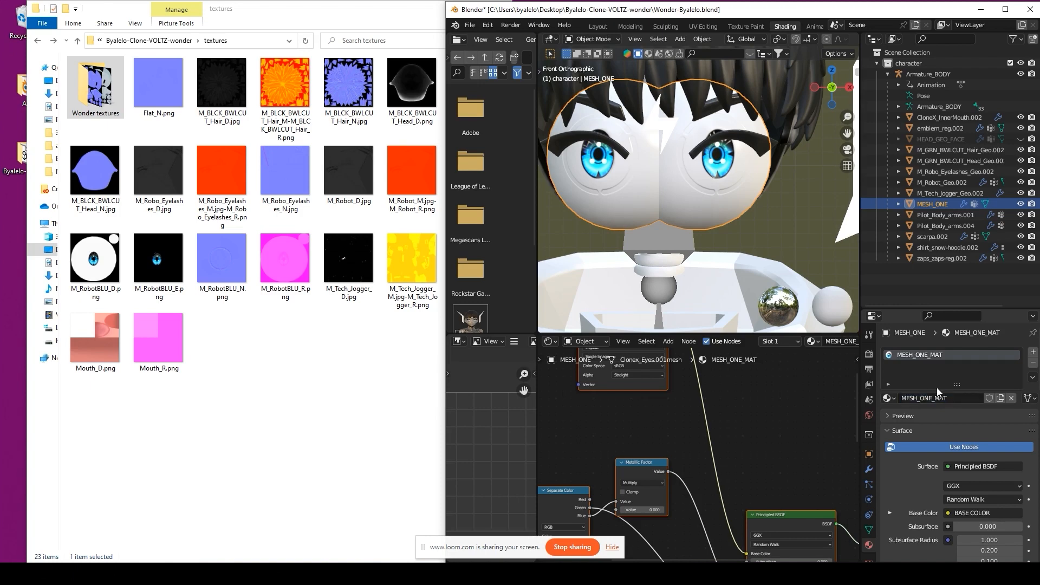
Step: Rename M_RobotBLU_D.png to MESH_ONE_TEX_DIFF.png
click(100, 252)
right_click(91, 271)
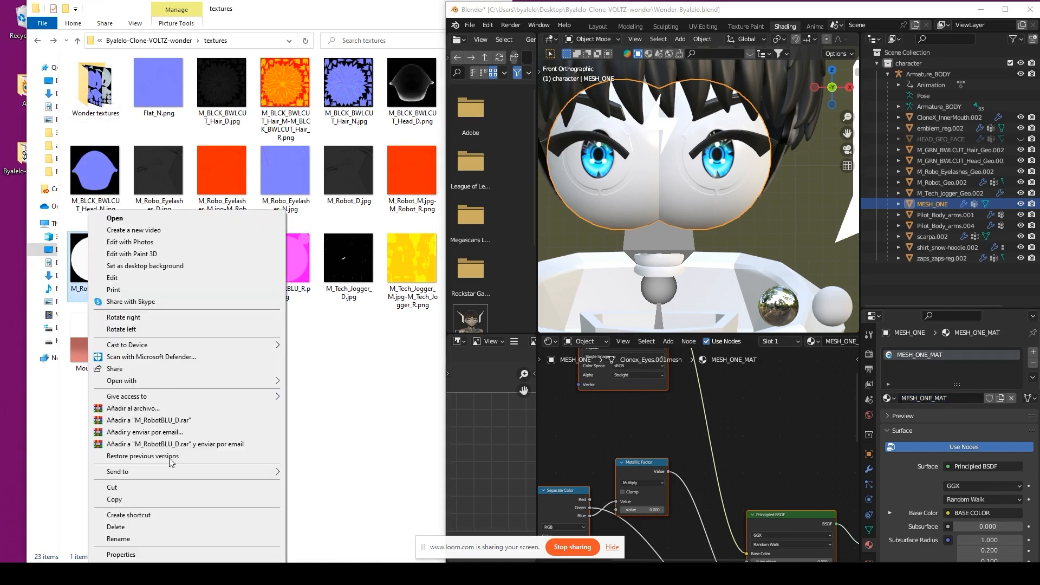
click(138, 541)
text(MESH_ONE)
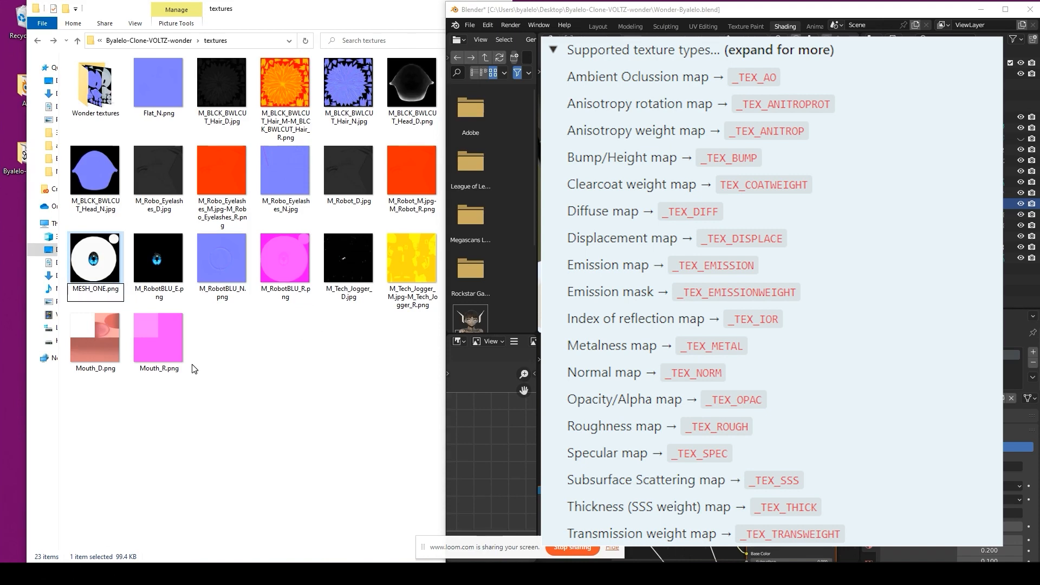
text(_TE)
text(X:)
text(_DIF)
key(Return)
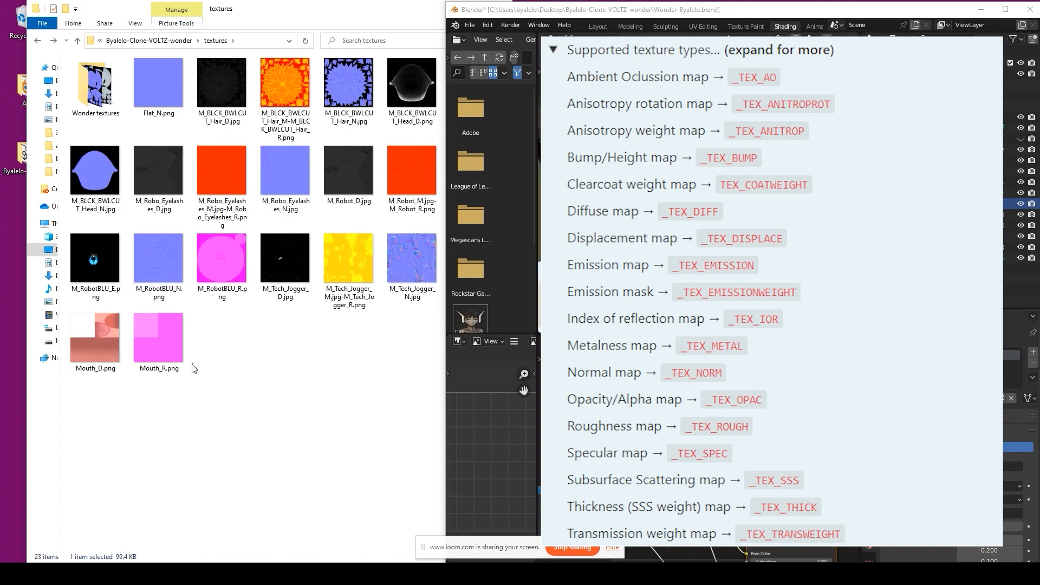
Step: Rename the M_RobotBLU_E emission texture to MESH_ONE_TEX_EMISSION
right_click(84, 262)
click(108, 539)
text(MESH_ONE)
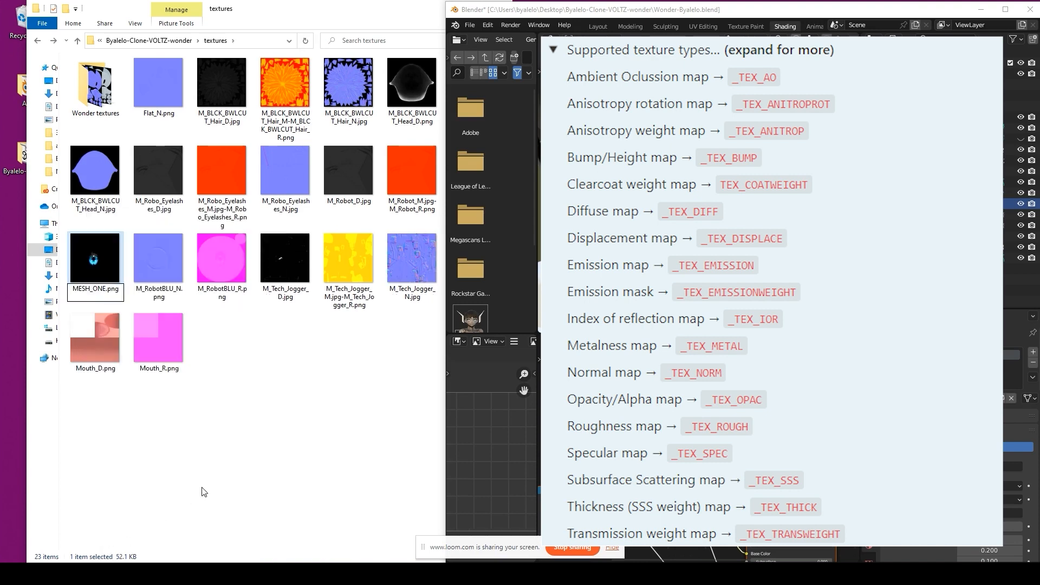
text(_TEX_EMISSION)
key(Return)
Step: Rename the normal texture to MESH_ONE_TEX_NORM
right_click(86, 260)
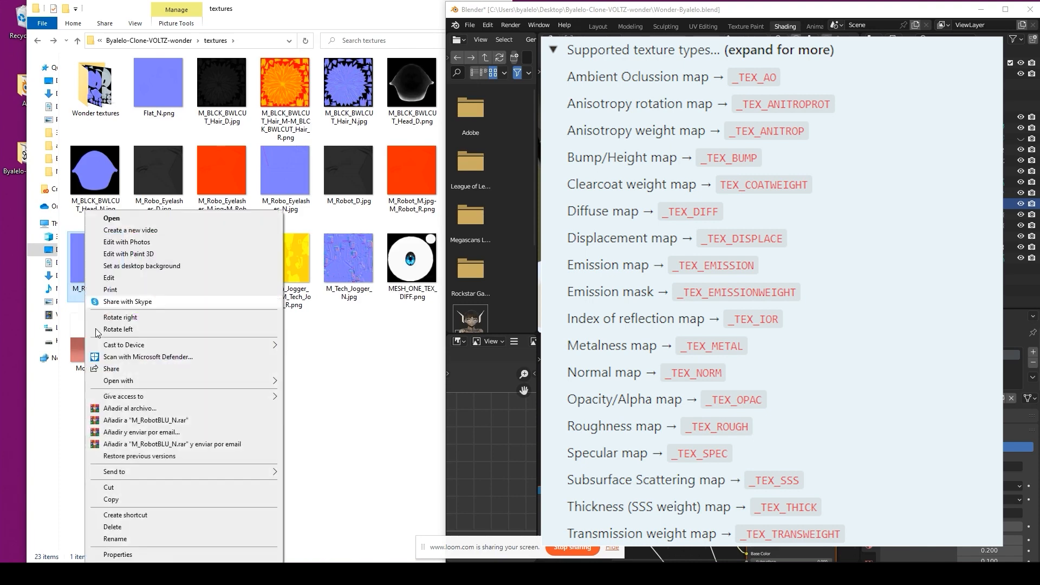
click(139, 539)
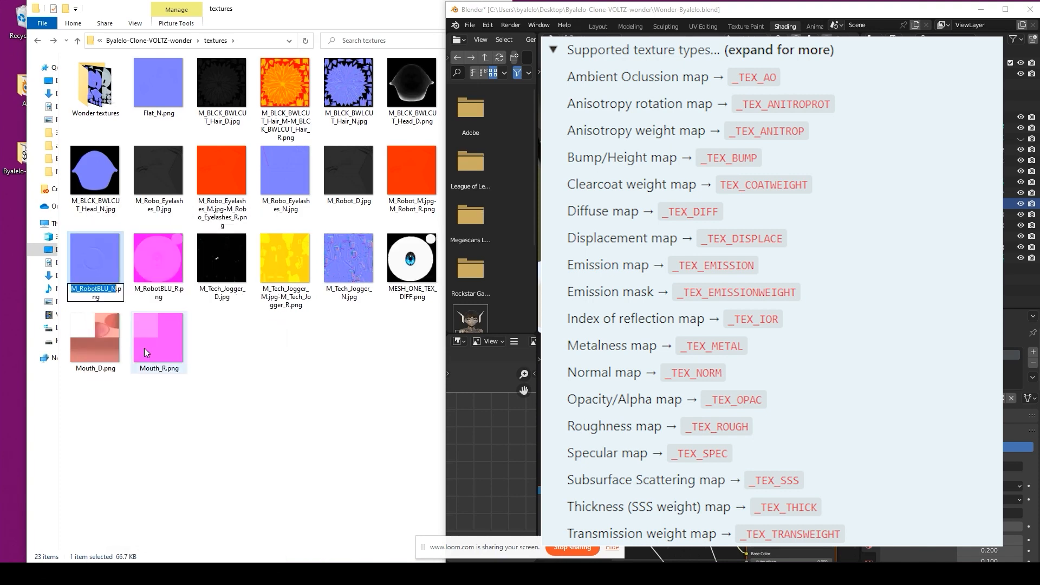
click(921, 204)
click(243, 352)
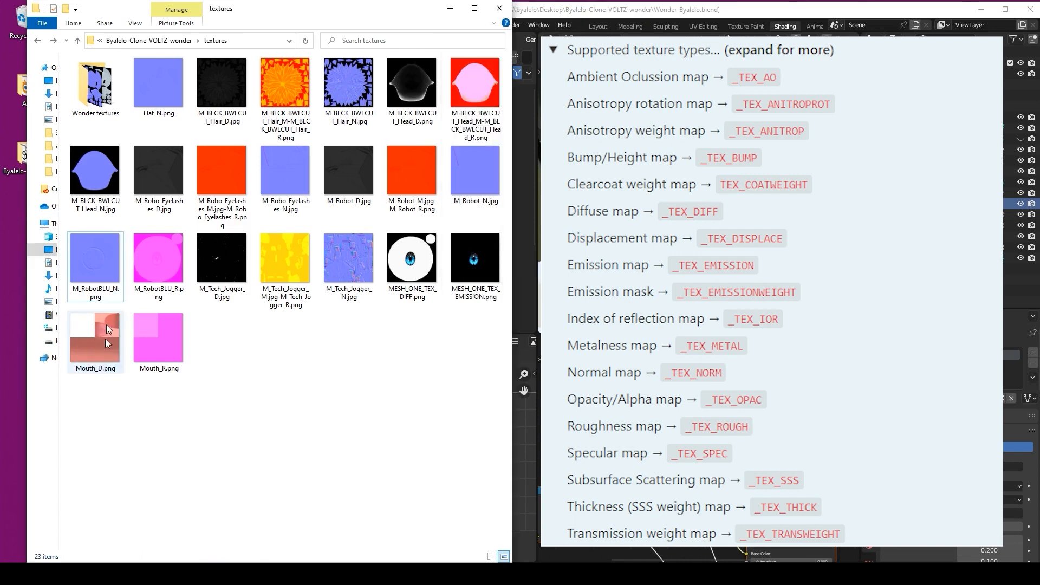
right_click(109, 272)
click(151, 538)
text(MESH_ONE)
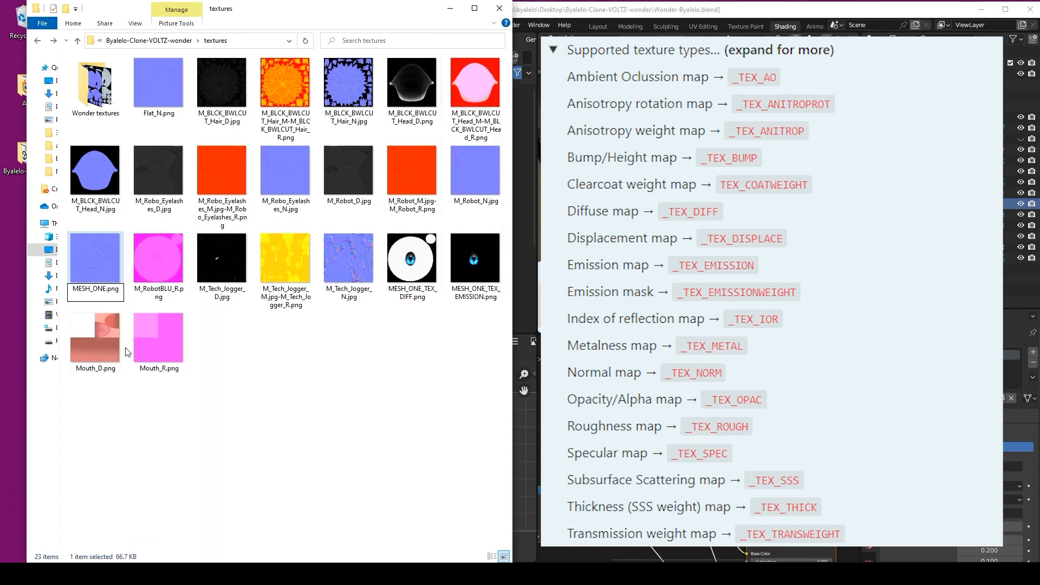
text(_TEX_NORM)
key(Return)
Step: Rename the roughness texture to MESH_ONE_TEX_ROUGH and move all four eye maps into Wonder textures
right_click(115, 272)
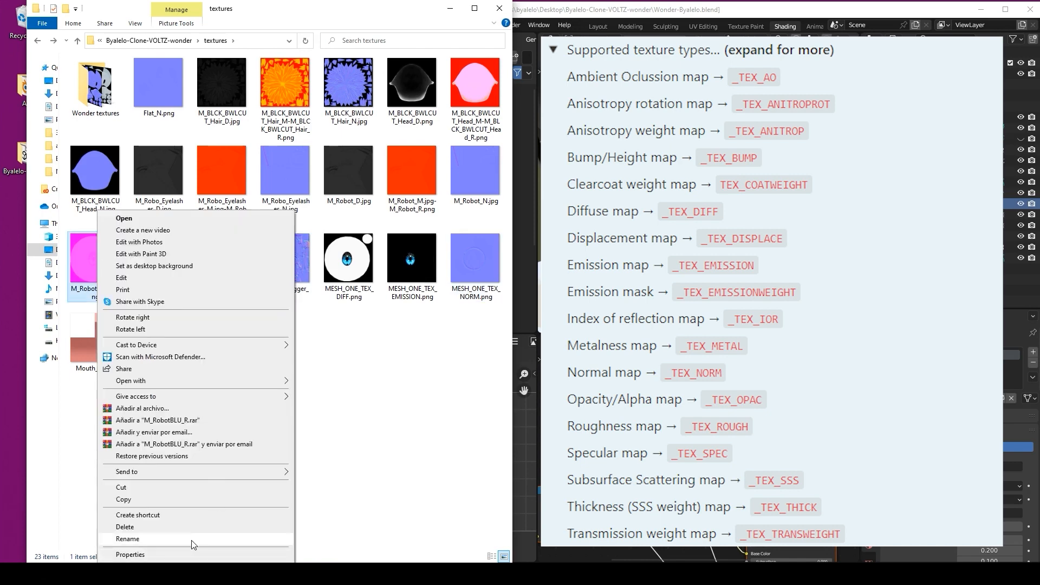
click(185, 539)
key(F2)
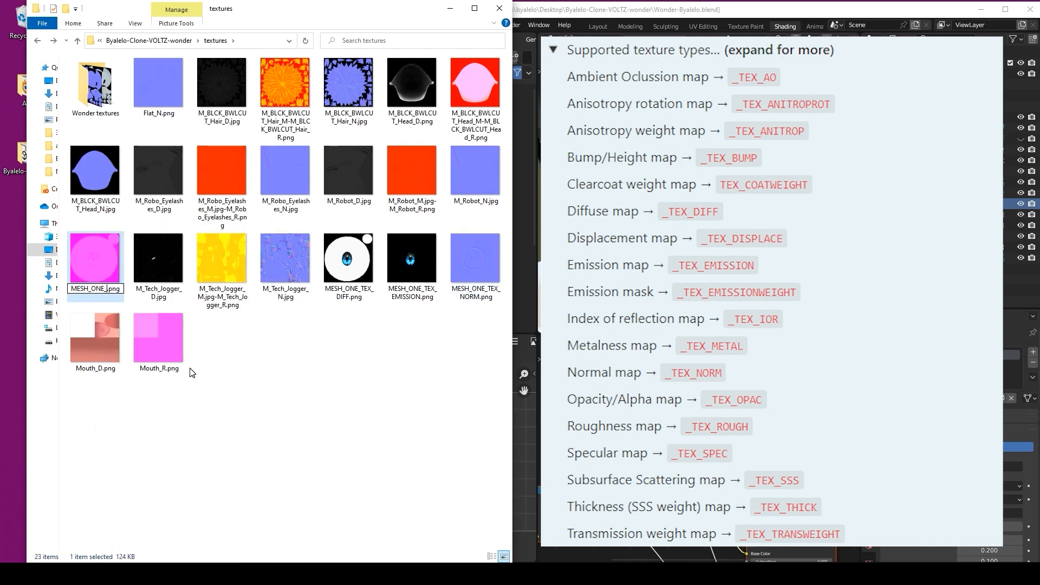
key(Right)
text(_TEX_ROUGH)
key(Return)
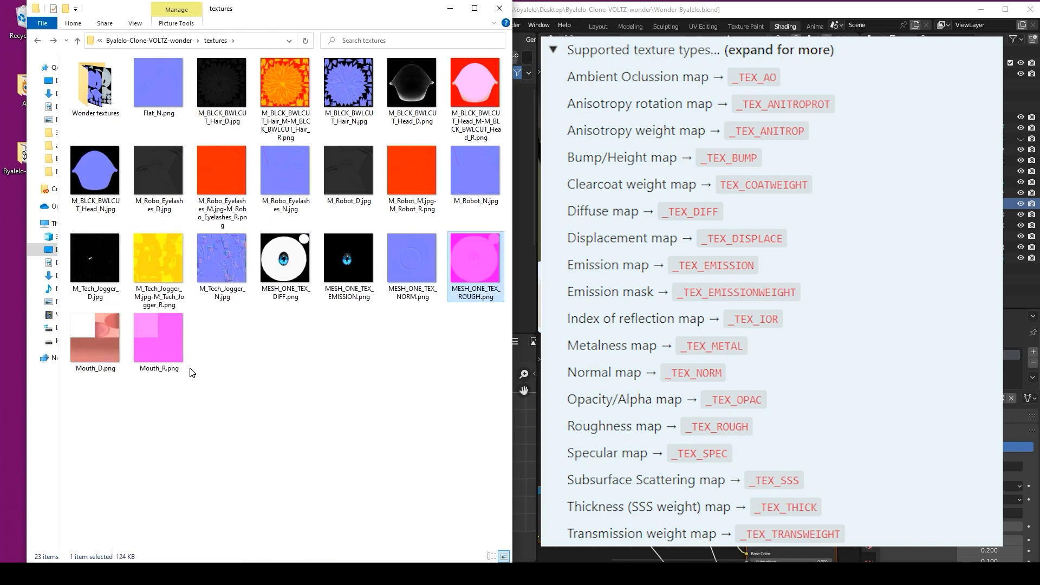
shift+click(299, 278)
drag(300, 277, 97, 81)
click(760, 237)
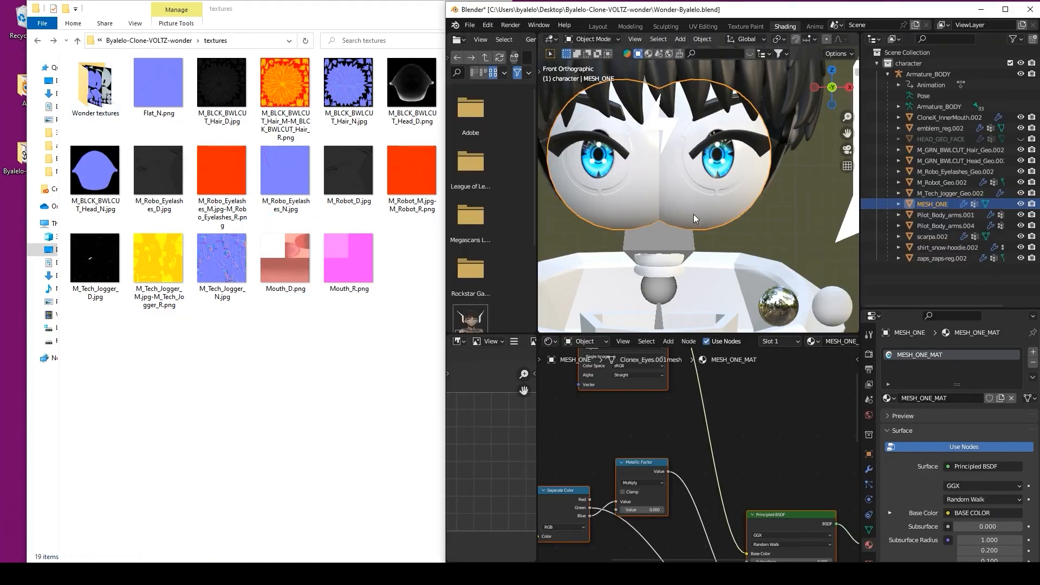
Step: Set the Normal Map to the eyes UV map and load MESH_ONE_TEX_NORM as Non-Color
middle_drag(651, 448, 747, 508)
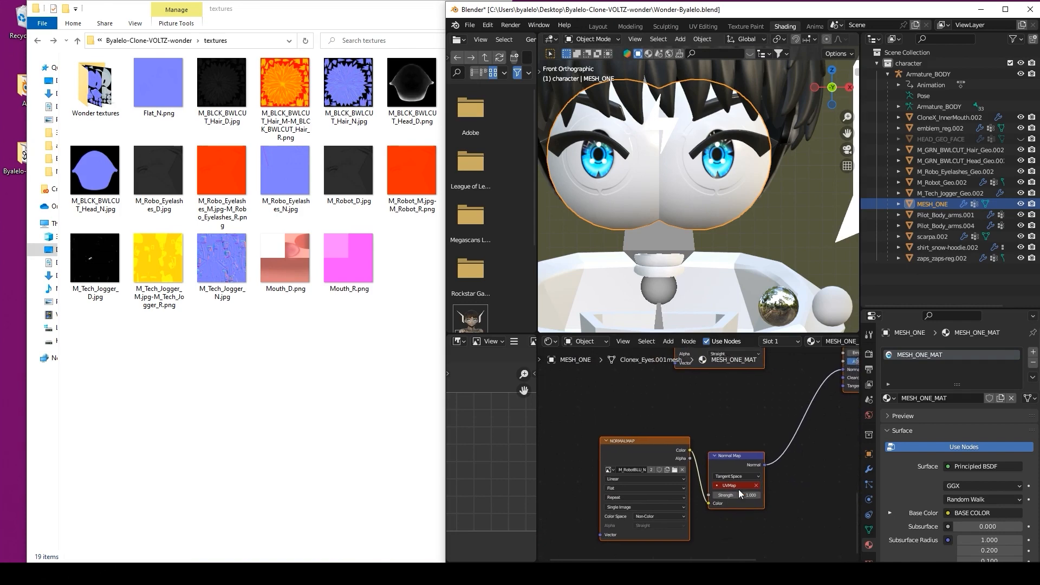
click(739, 486)
click(742, 497)
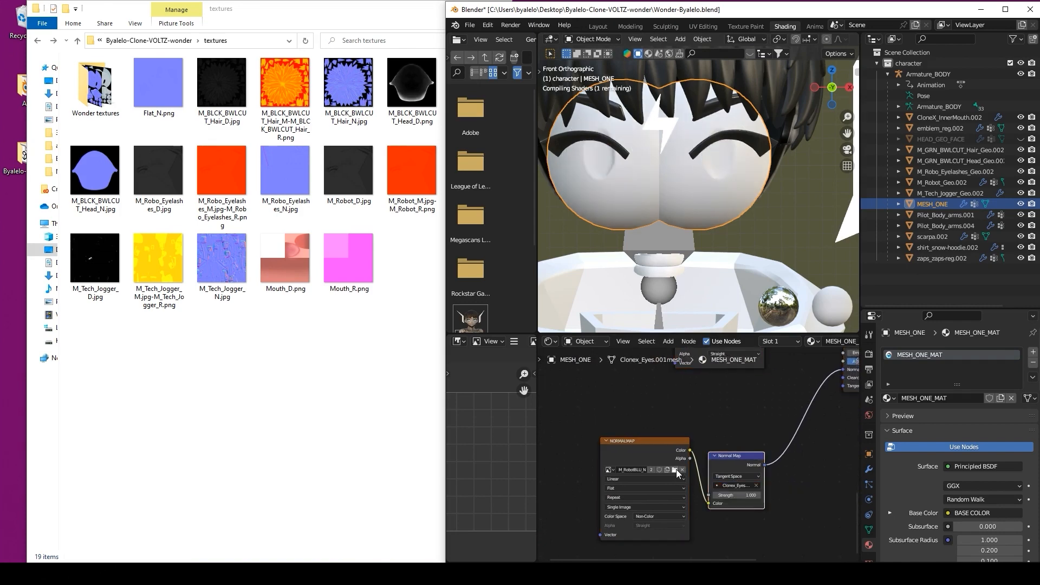
click(675, 469)
double_click(629, 206)
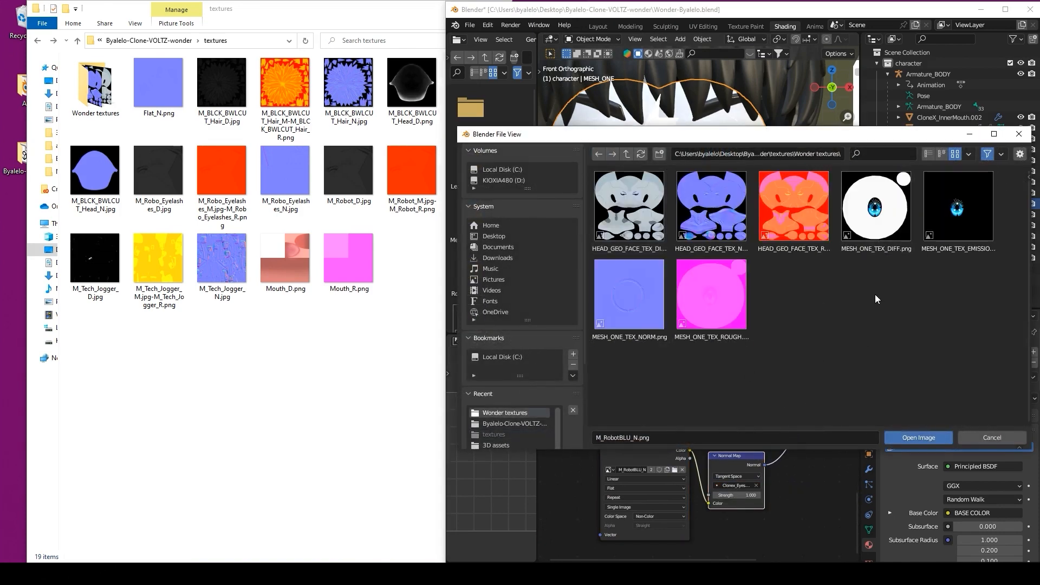
double_click(699, 205)
click(675, 469)
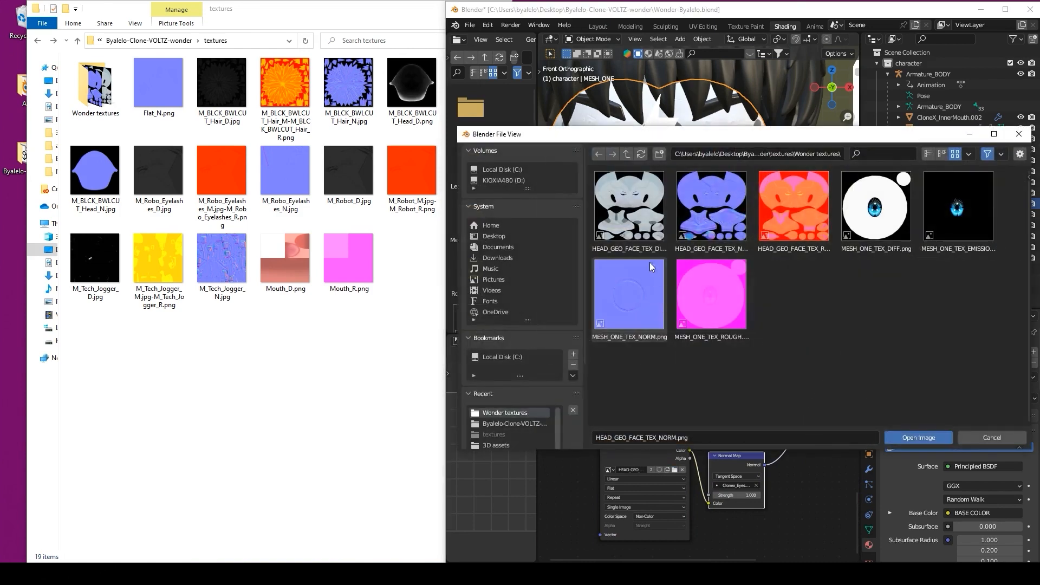
double_click(658, 312)
click(668, 517)
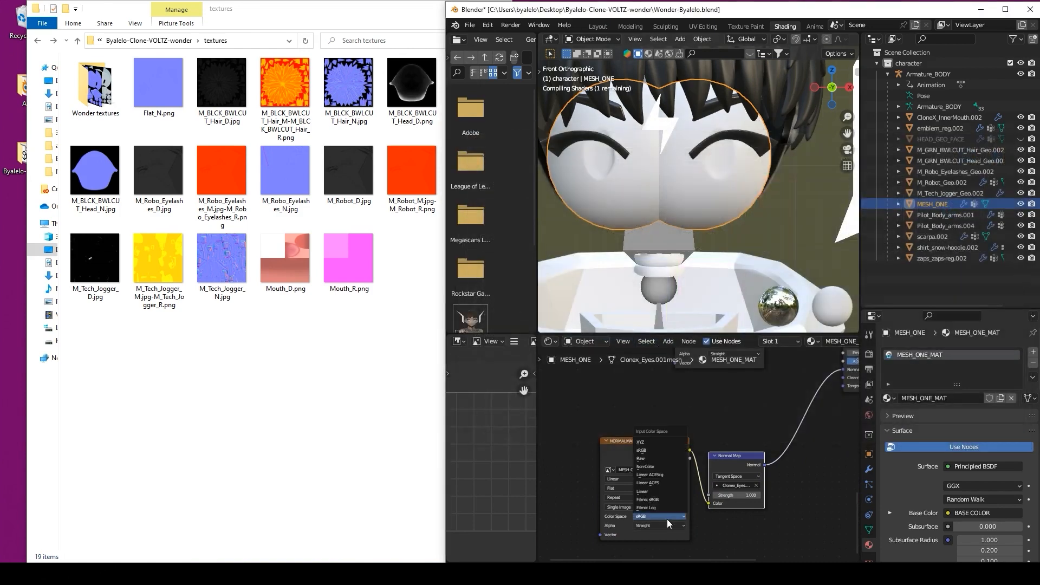
click(651, 466)
Step: Load MESH_ONE_TEX_EMISSION from Wonder textures into the EMISSIVE image node
middle_drag(725, 413, 658, 536)
click(683, 422)
double_click(609, 186)
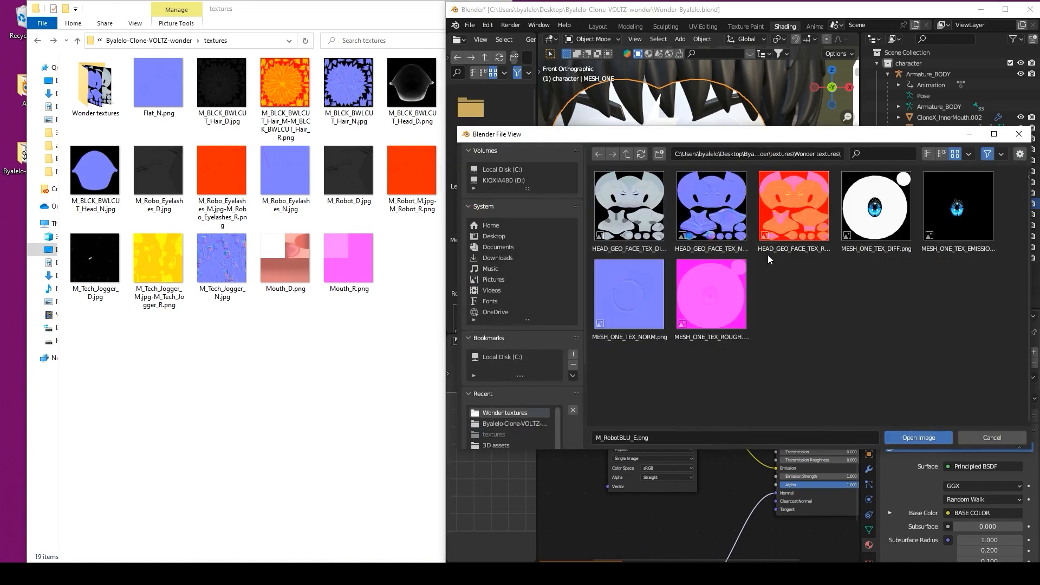
click(949, 217)
double_click(948, 217)
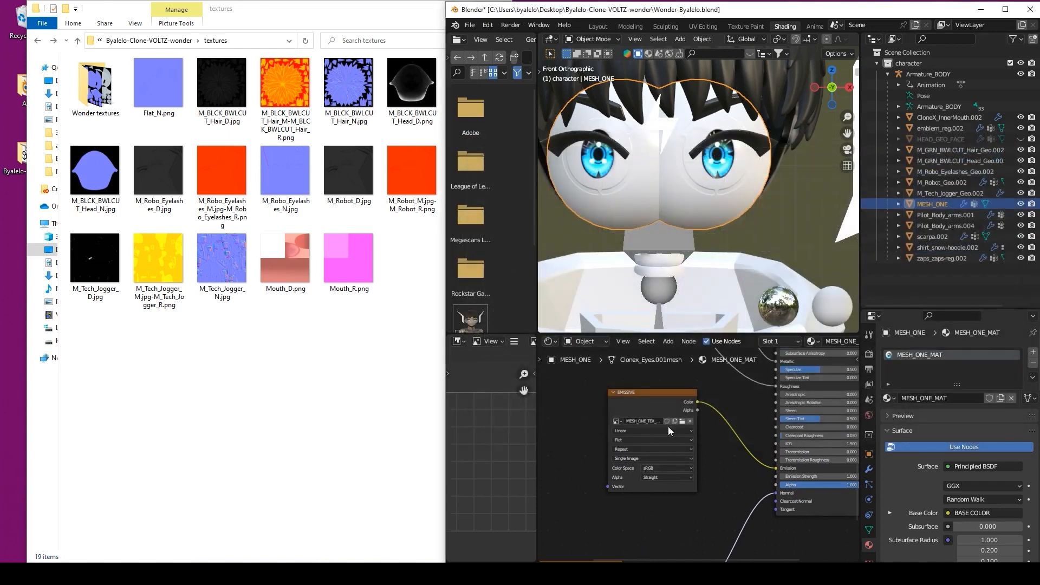
Step: Load MESH_ONE_TEX_ROUGH into the METALLIC ROUGHNESS node and set it to Non-Color
middle_drag(667, 395, 784, 540)
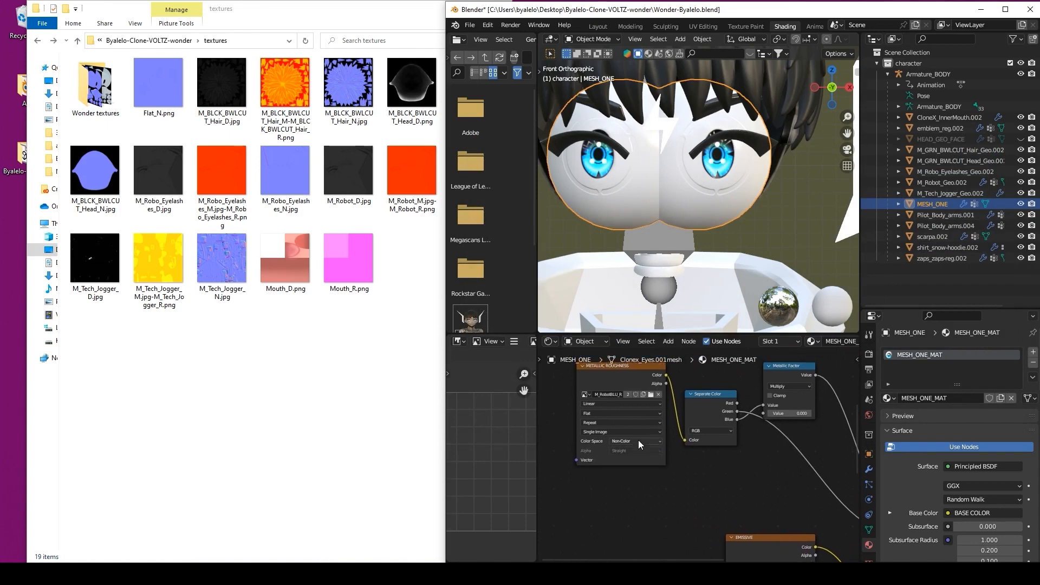
click(650, 395)
double_click(628, 205)
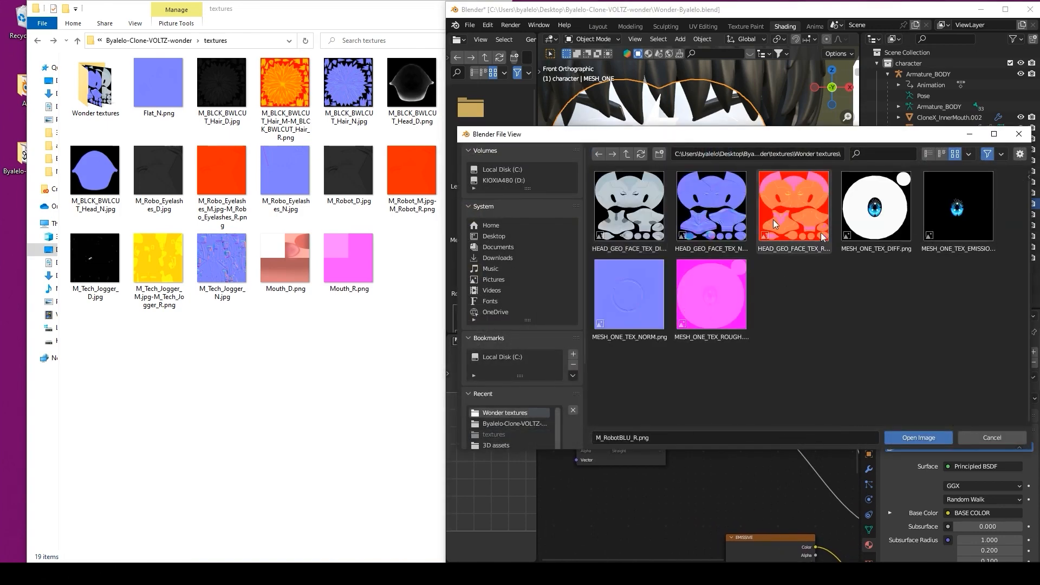
double_click(695, 307)
click(628, 441)
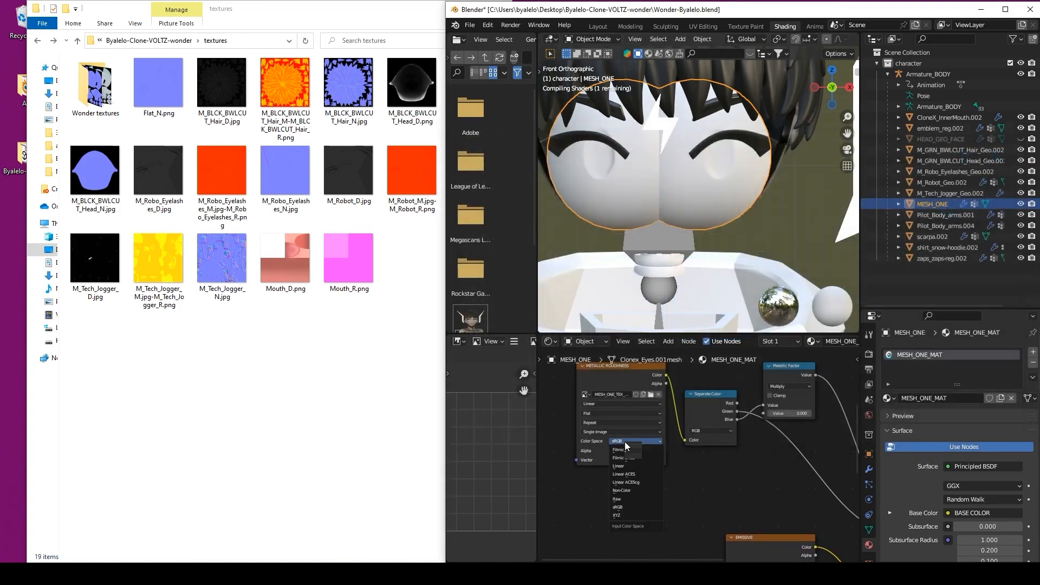
click(633, 491)
Step: Load MESH_ONE_TEX_DIFF into the BASE COLOR image node
middle_drag(753, 440, 640, 406)
click(688, 420)
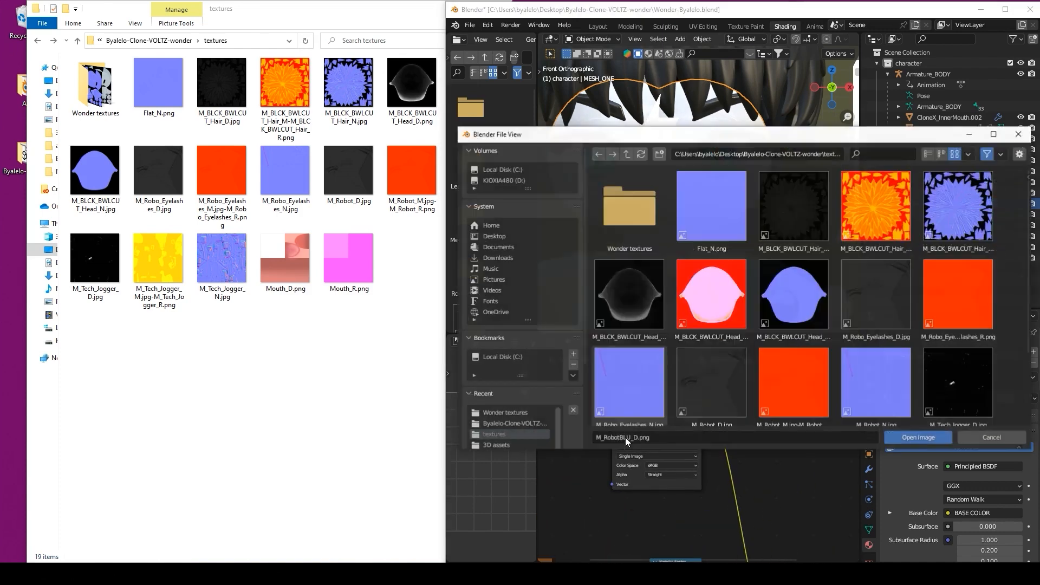
double_click(651, 203)
click(891, 217)
double_click(891, 217)
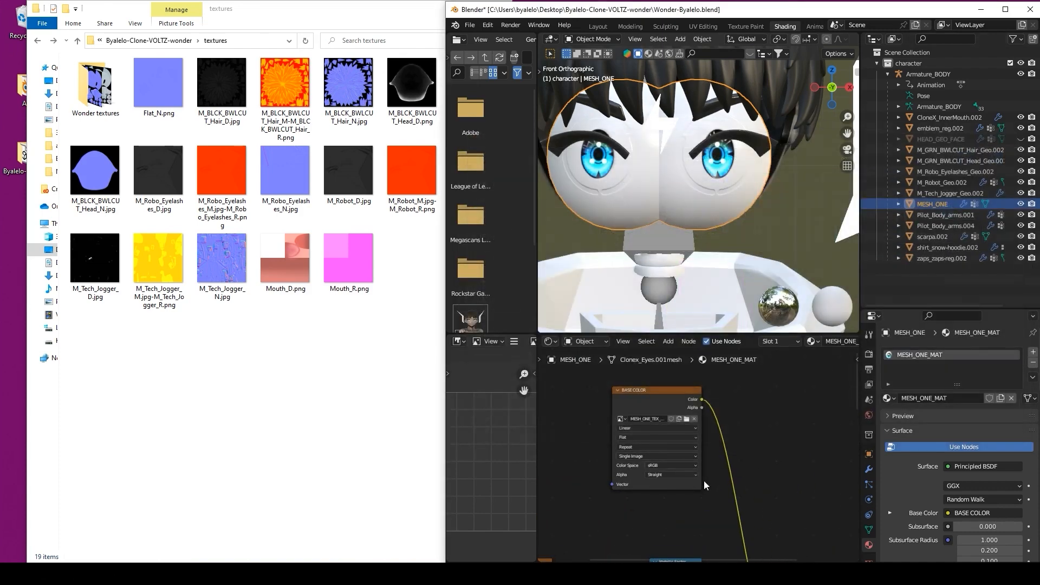
scroll(703, 484, down, 1)
scroll(696, 495, down, 1)
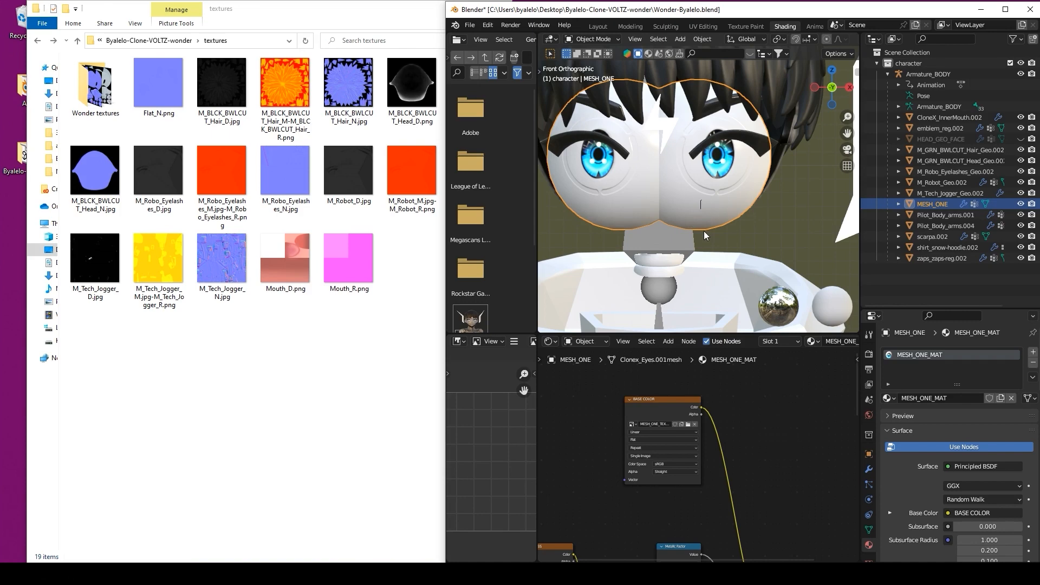
middle_drag(708, 217, 709, 233)
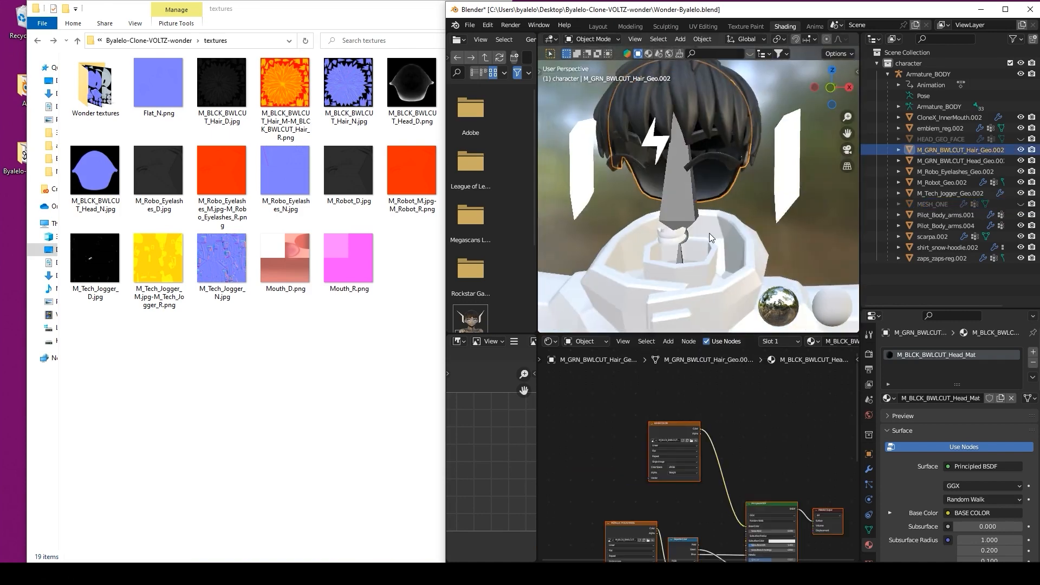
Step: Delete the inner mouth object from the scene
scroll(710, 233, down, 6)
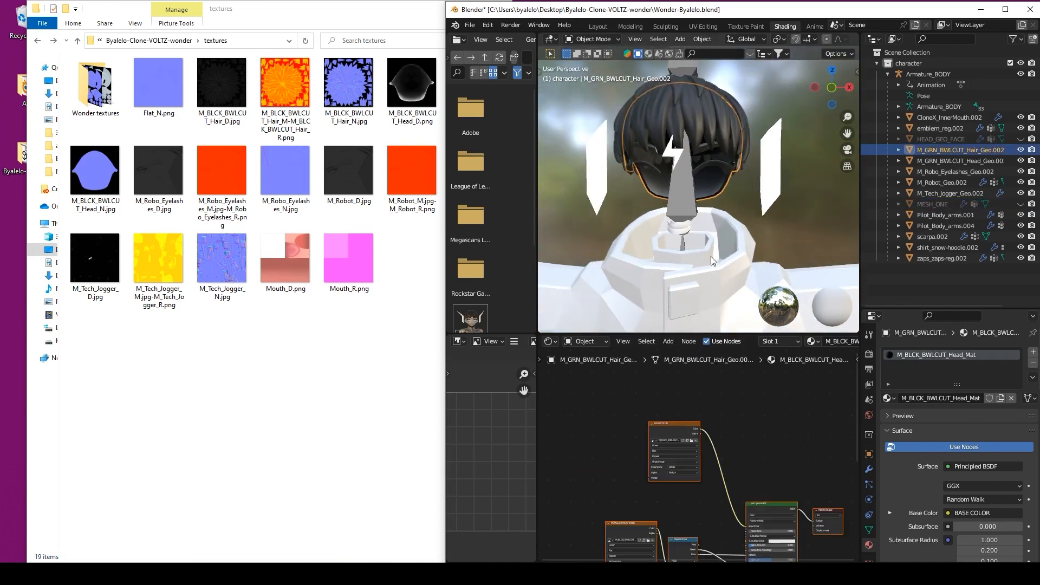
click(687, 180)
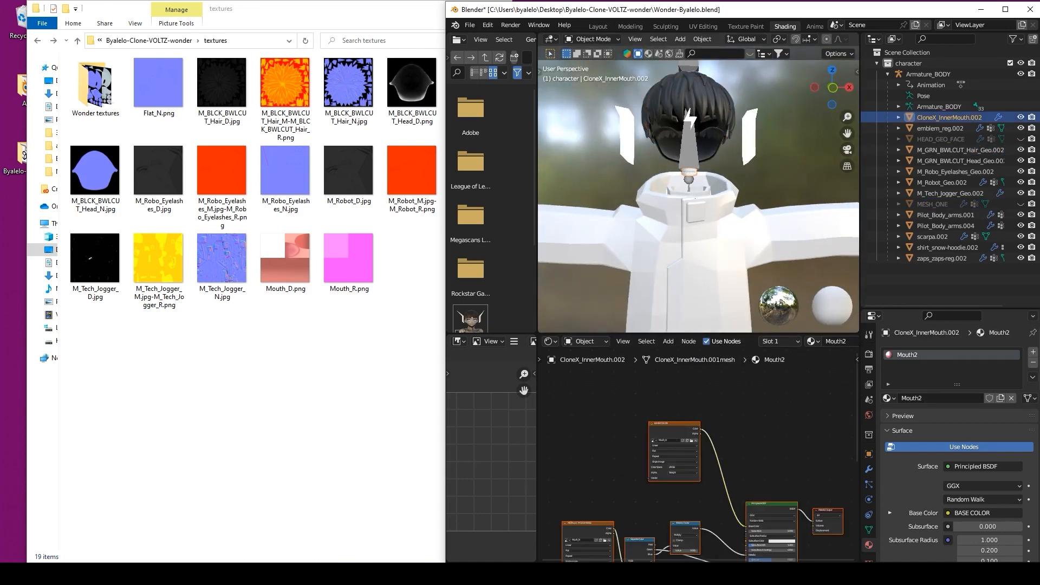
scroll(705, 195, up, 5)
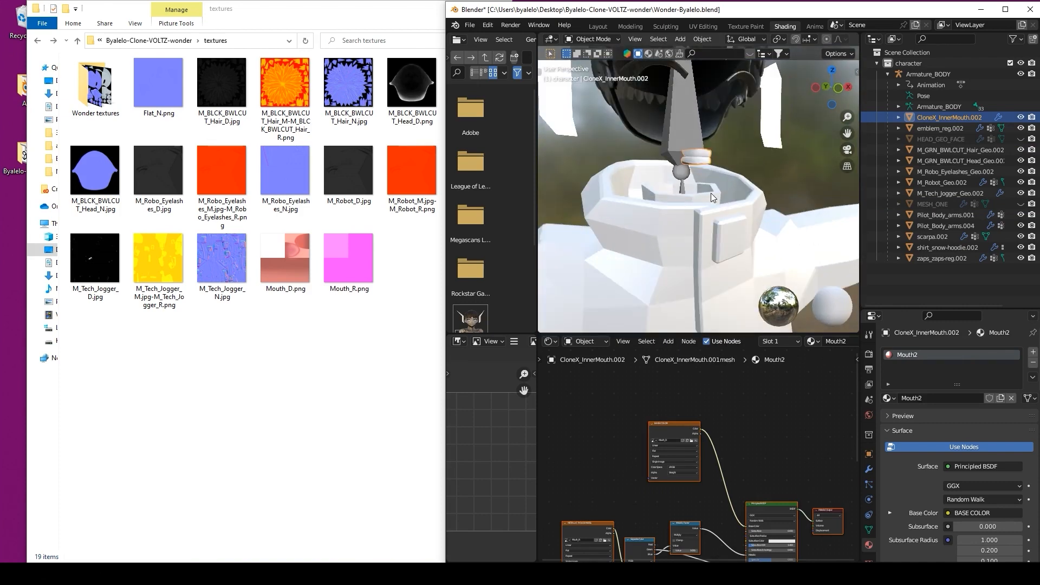
key(x)
click(725, 135)
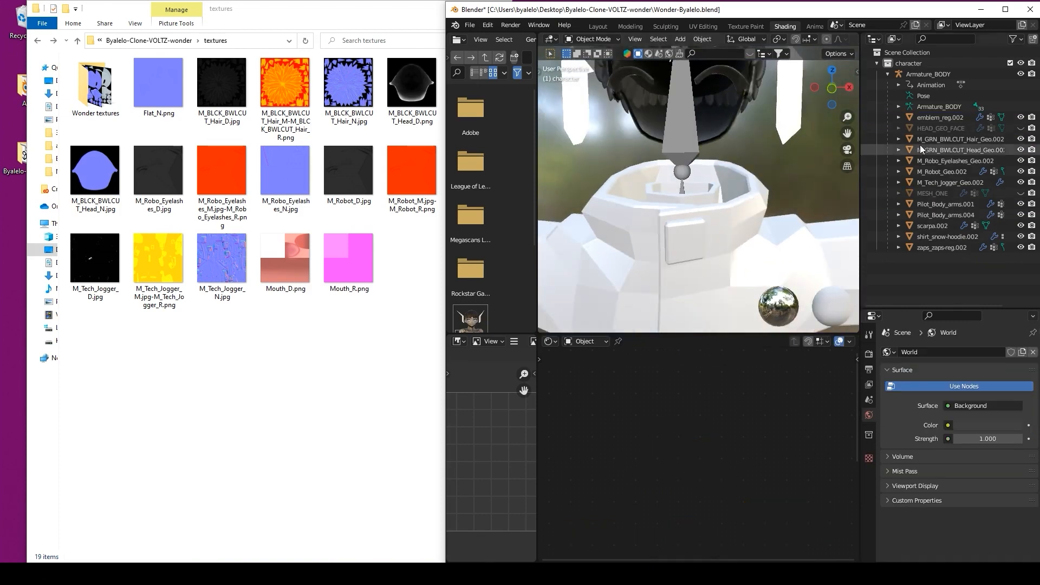
click(932, 128)
click(932, 117)
scroll(620, 196, down, 2)
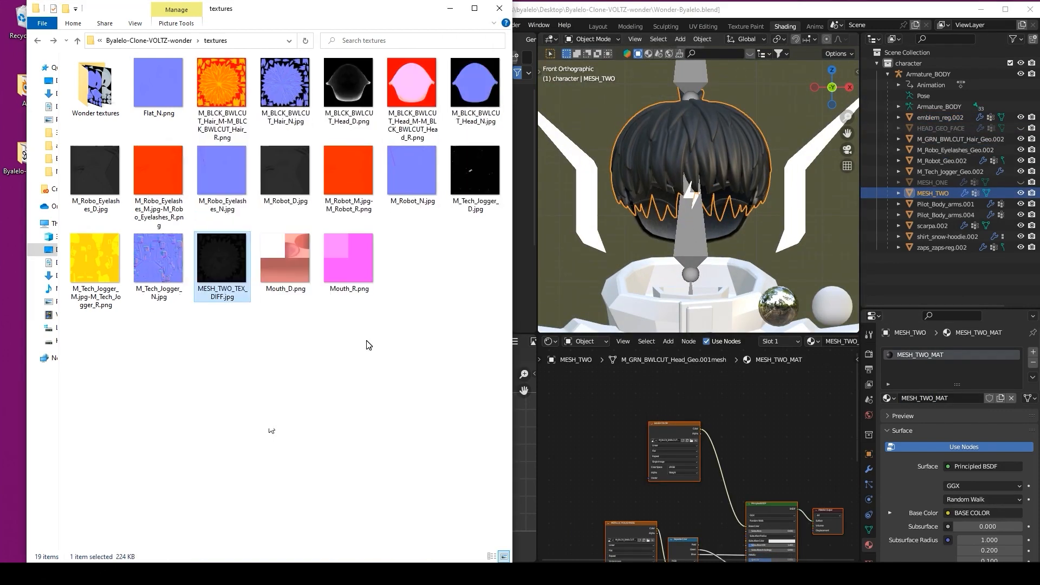
Step: Rename the hair texture files to MESH_TWO_TEX_ROUGH and MESH_TWO_TEX_NORM
click(222, 84)
key(F2)
text(MESH_TWO_TEX_ROUGH)
key(Return)
click(222, 84)
key(F2)
text(MESH_TWO_TEX_NORM)
key(Return)
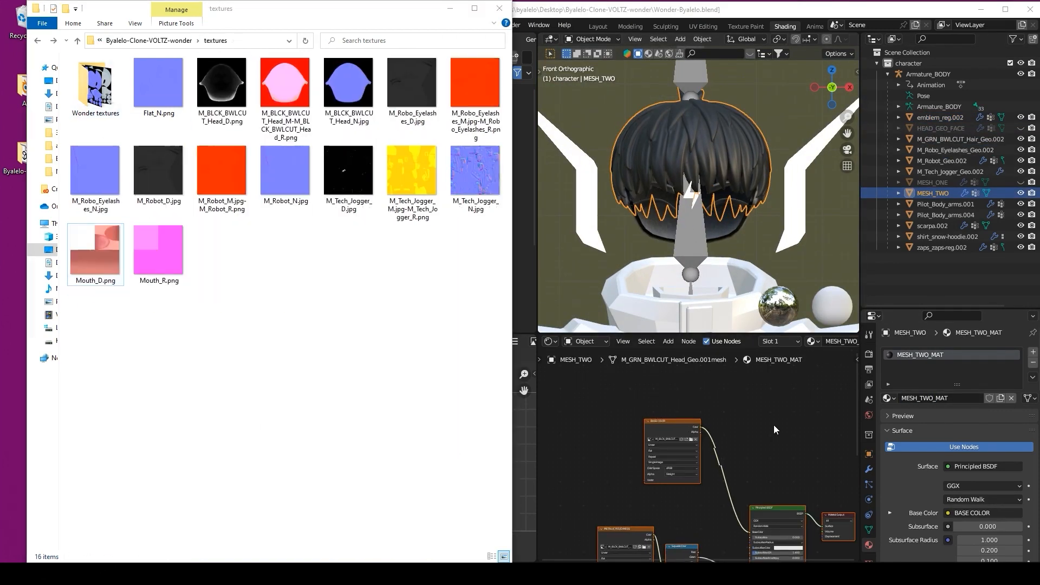
Step: Replace the hair's roughness and normal images, setting the normal texture to Non-Color
click(727, 432)
scroll(704, 480, up, 4)
scroll(705, 460, down, 2)
middle_drag(720, 157, 748, 184)
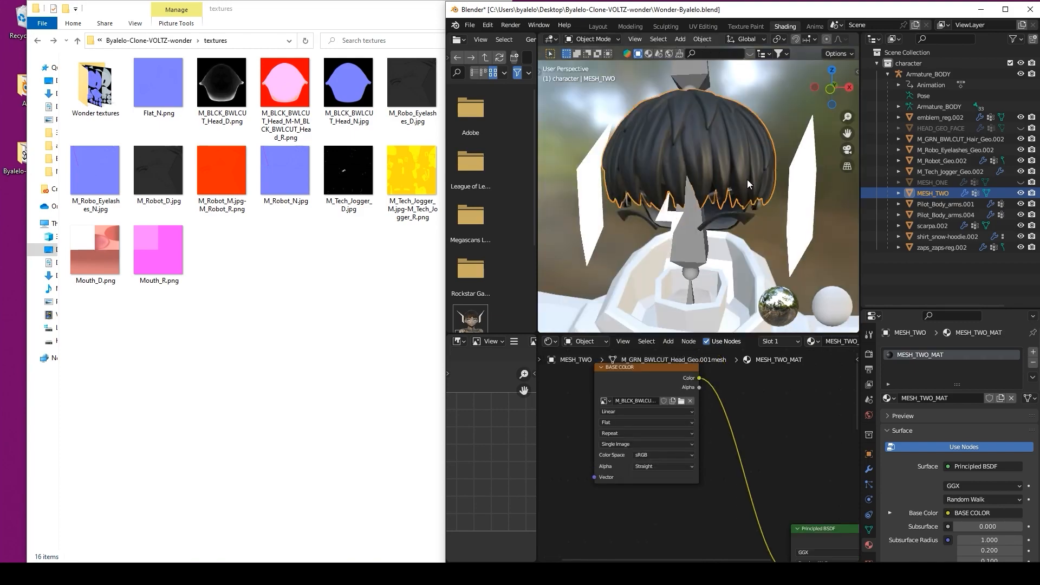
scroll(748, 185, down, 2)
middle_drag(720, 552, 786, 524)
click(666, 424)
middle_drag(705, 531, 678, 390)
click(639, 420)
click(619, 474)
click(612, 453)
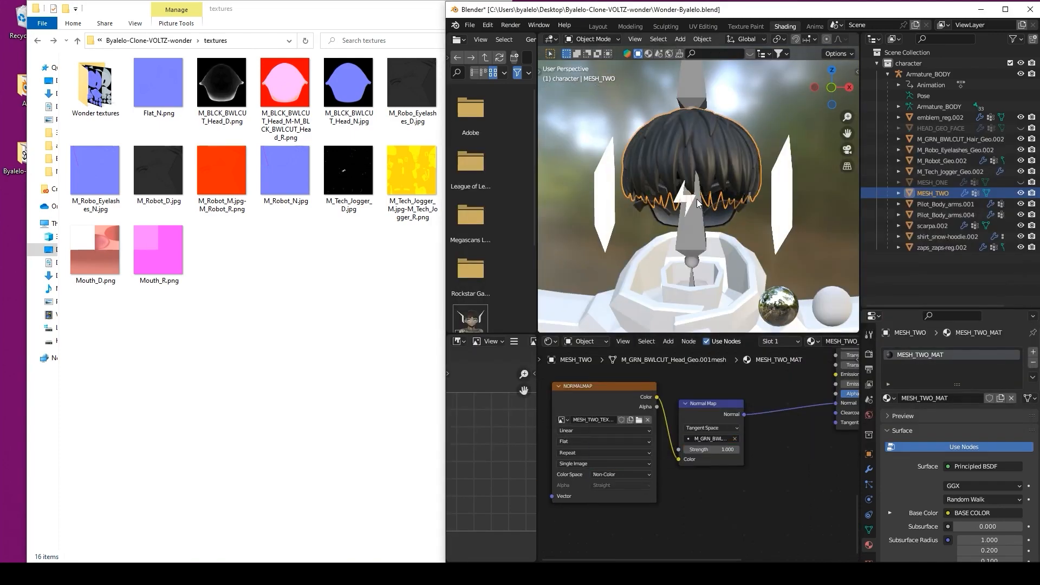
key(KP_1)
Step: Hide MESH_TWO, then rename the hair mesh MESH_THREE and its material MESH_THREE_MAT
click(1021, 193)
click(933, 129)
double_click(931, 139)
text(MESH_THREE)
double_click(927, 355)
text(MESH_THREE_MAT)
Step: Rename the hair textures MESH_THREE_TEX_DIFF, _TEX_ROUGH and _TEX_NORMAL and move them into Wonder textures
right_click(216, 84)
click(244, 414)
text(MESH_THREE_TEX_DIFF)
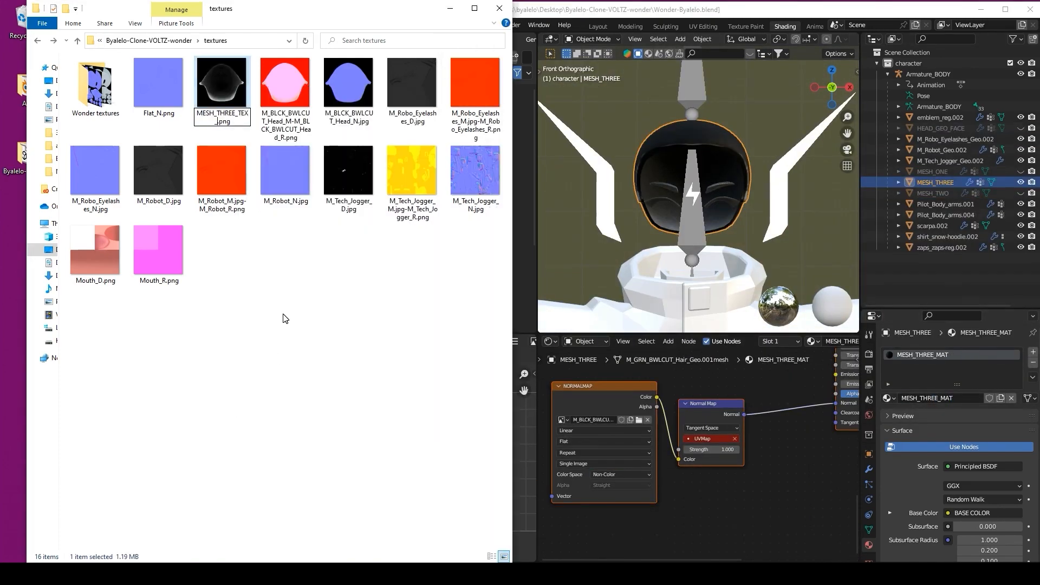
key(Return)
text(_TEX_ROUGH)
key(Return)
click(217, 110)
text(MESH_THREE_TEX_NORMAL)
key(Return)
drag(348, 171, 98, 86)
Step: Load the MESH_THREE normal and roughness images into their nodes and set the colour space
click(639, 420)
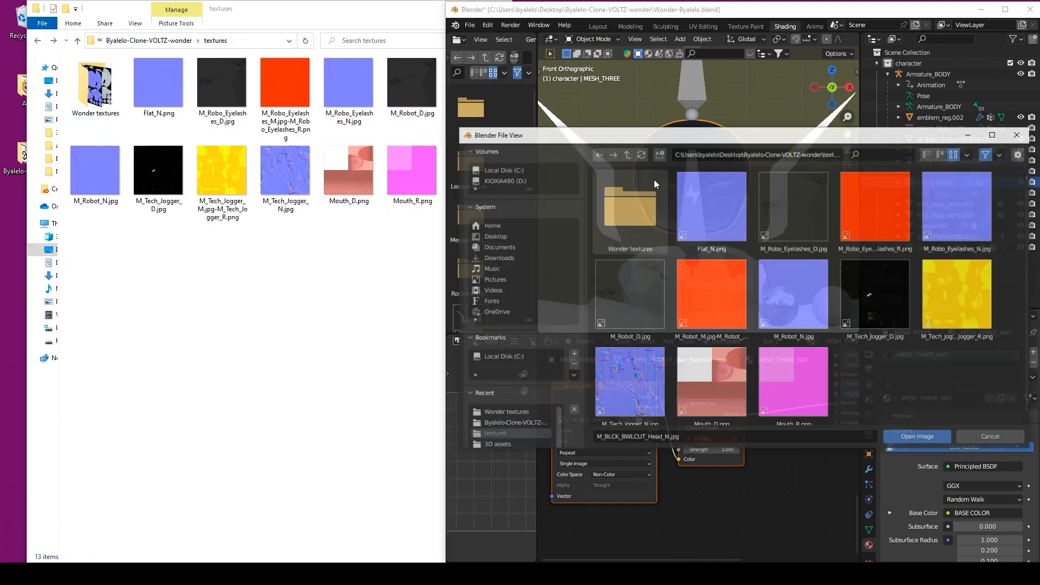
double_click(628, 209)
click(675, 420)
double_click(682, 209)
click(657, 475)
click(649, 408)
middle_drag(774, 358, 712, 509)
scroll(712, 455, down, 1)
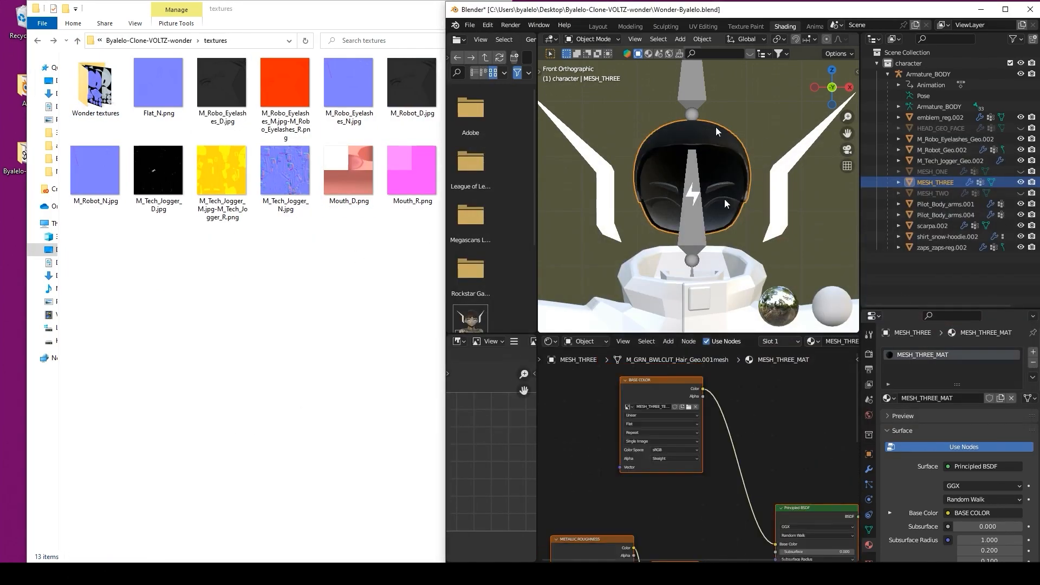
Step: Hide MESH_THREE and join the eyebrows and eyelashes into one mesh
key(h)
click(720, 174)
shift+click(722, 188)
key(ctrl+j)
scroll(717, 210, up, 2)
middle_drag(717, 210, 674, 191)
key(KP_1)
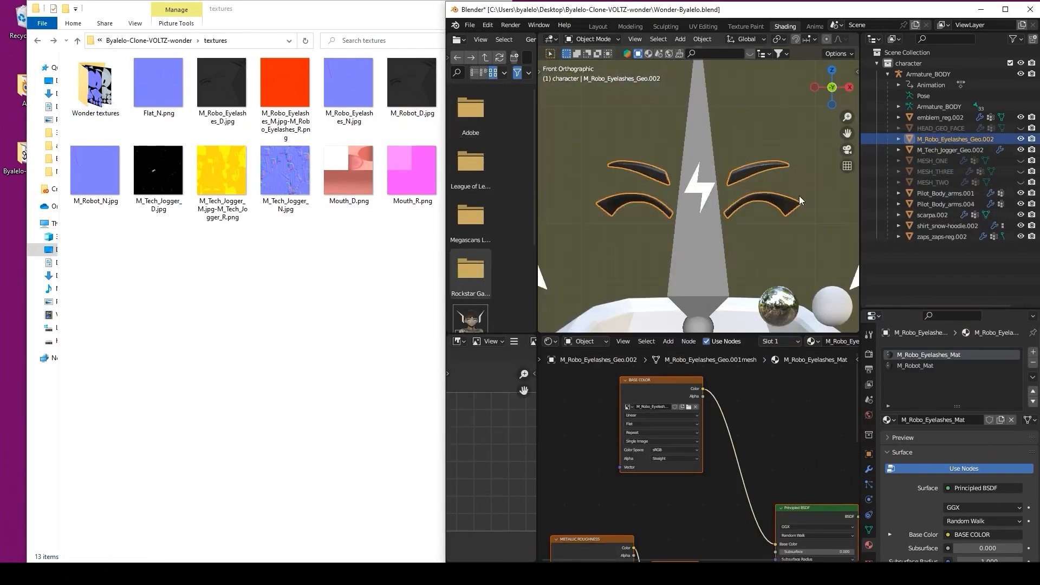
Step: Rename the eyebrow mesh MESH_FOUR, its material MESH_FOUR_MAT, and the diffuse texture MESH_FOUR_TEX_DIFF
double_click(941, 140)
text(MESH_FOUR)
key(Return)
click(1033, 362)
double_click(936, 399)
text(MESH_FOUR_MATMESH_FOUR_TEX_DIFF)
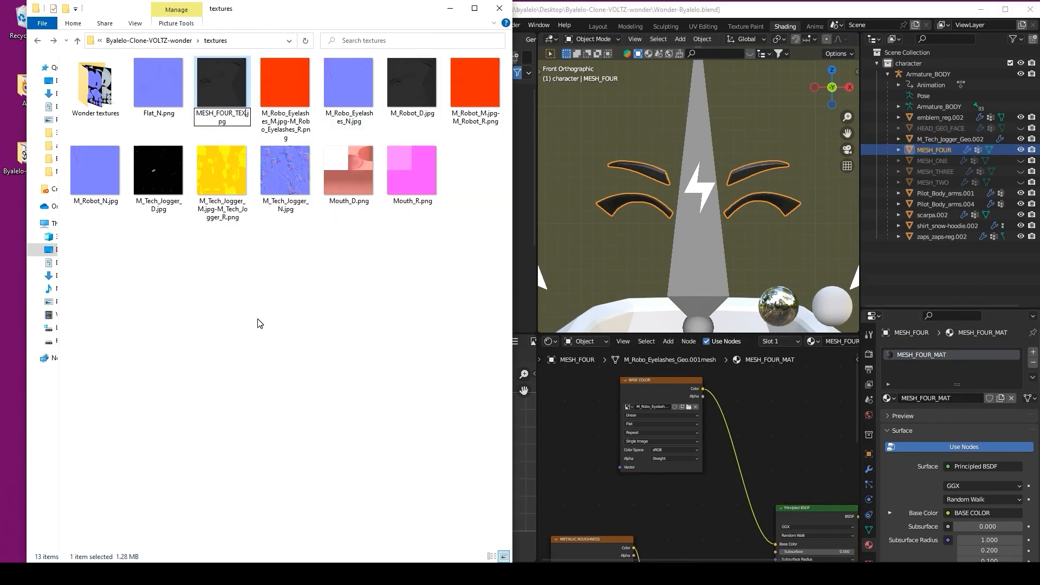
key(Return)
Step: Rename the eyebrow texture files MESH_FOUR_TEX_ROUGH and MESH_FOUR_TEX_NORM
click(275, 416)
text(MESH_FOUR_TEX_ROUGH)
key(Return)
right_click(224, 97)
click(266, 390)
text(MESH_FOUR_TEX_NORM)
Step: Delete the unused M_Robot and Mouth textures and move MESH_FOUR textures into Wonder textures
right_click(343, 88)
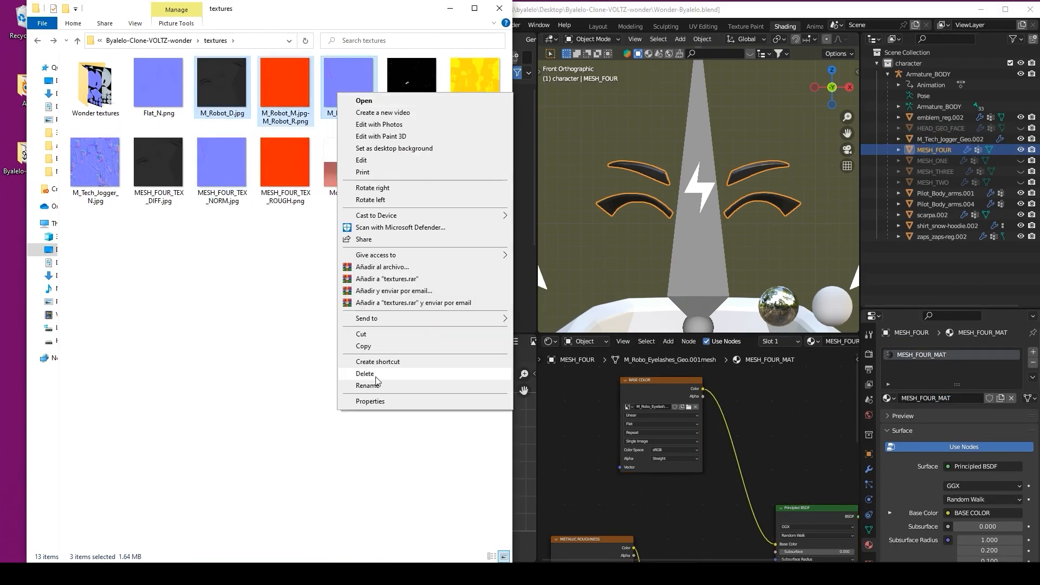
click(374, 376)
right_click(237, 170)
click(281, 450)
drag(412, 83, 96, 86)
double_click(96, 85)
Step: Load the MESH_FOUR diffuse, normal and roughness images, setting the normal to Non-Color
click(689, 407)
double_click(876, 205)
double_click(630, 206)
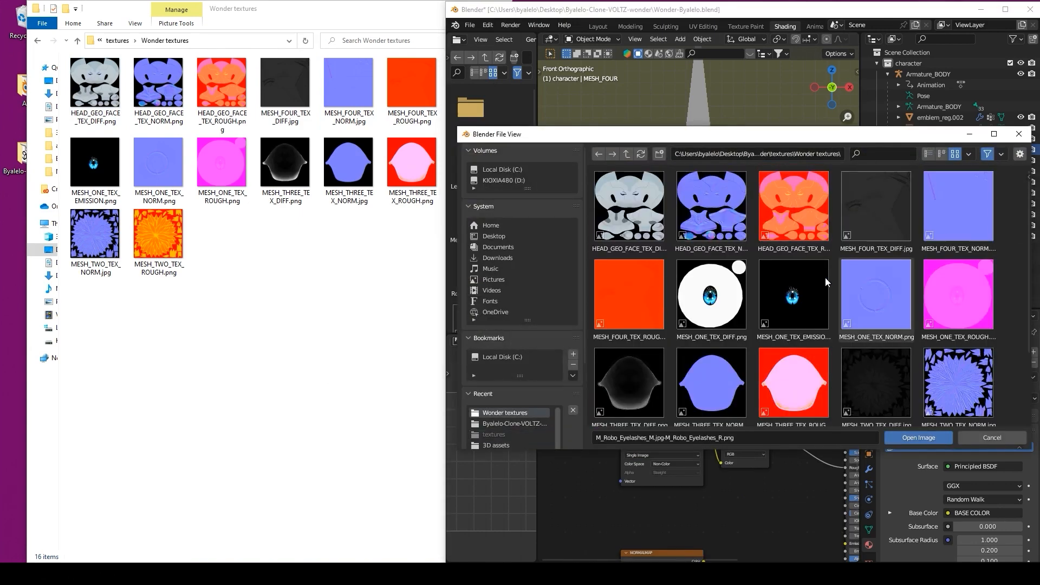
double_click(630, 289)
click(669, 418)
double_click(629, 206)
double_click(958, 206)
click(656, 461)
click(653, 496)
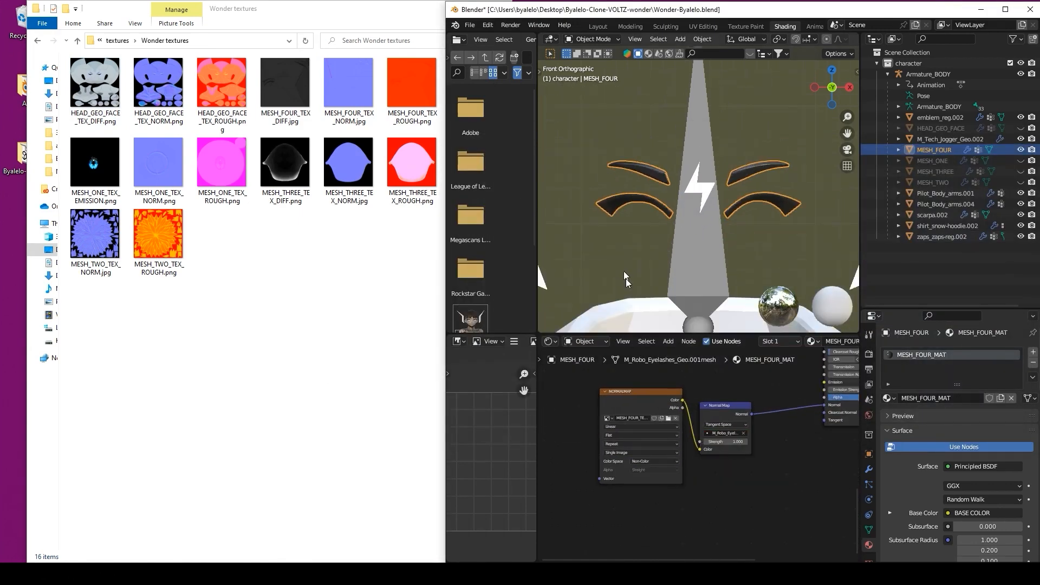
Step: Hide MESH_FOUR, then rename the trousers mesh MESH_FIVE and its material MESH_FIVE_MAT
key(h)
scroll(650, 260, down, 8)
shift+middle_drag(698, 271, 699, 135)
click(672, 217)
double_click(936, 140)
text(MESH_FIVE)
double_click(929, 399)
text(MESH_FIVE_MAT)
Step: Rename the trousers textures to MESH_FIVE diffuse, MESH_FIVE_TEX_ROUGH and MESH_FIVE_TEX_NORM, moving them into Wonder textures
click(37, 41)
right_click(221, 89)
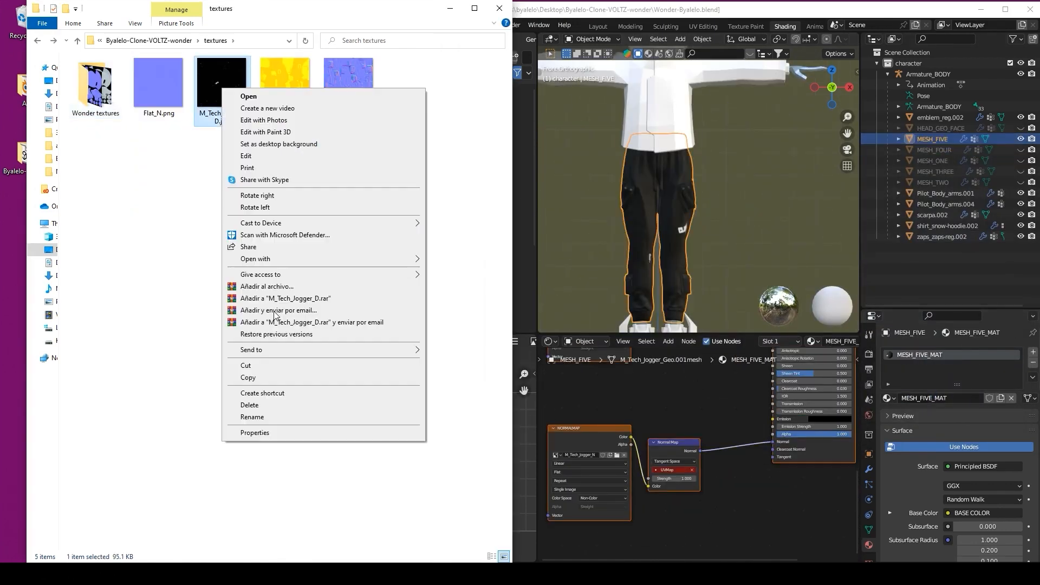
click(260, 418)
right_click(225, 104)
click(255, 433)
text(MESH_FIVE_TEX_ROUGH)
right_click(223, 118)
click(253, 445)
text(MESH_FIVE_TEX_NORM)
drag(285, 83, 95, 86)
double_click(96, 86)
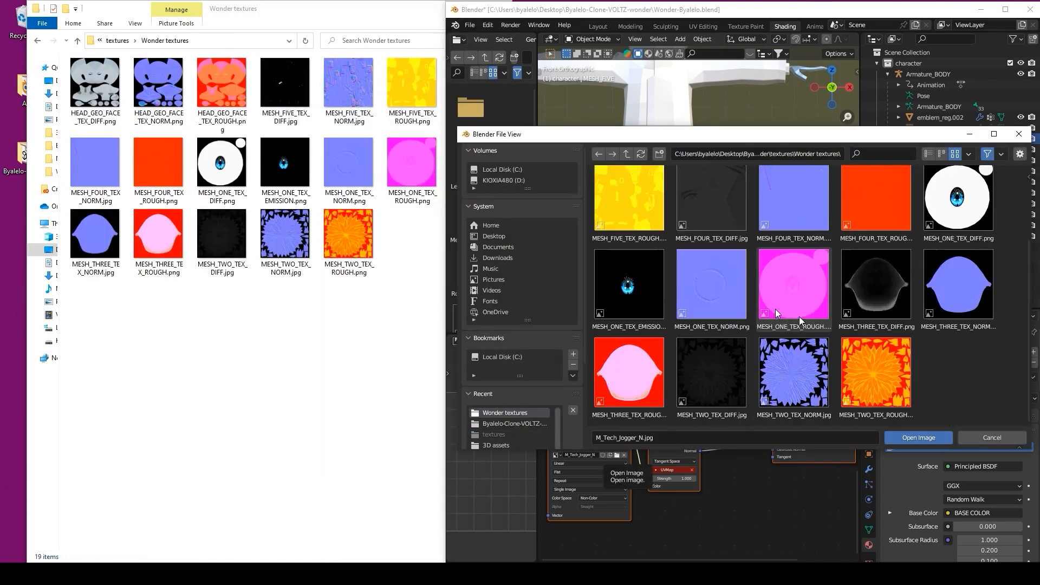
Step: Load the MESH_FIVE normal (Non-Color), roughness and diffuse images, then hide the trousers
click(603, 499)
click(599, 454)
middle_drag(651, 390, 652, 515)
click(616, 428)
double_click(626, 209)
double_click(645, 296)
click(661, 403)
double_click(622, 221)
double_click(877, 209)
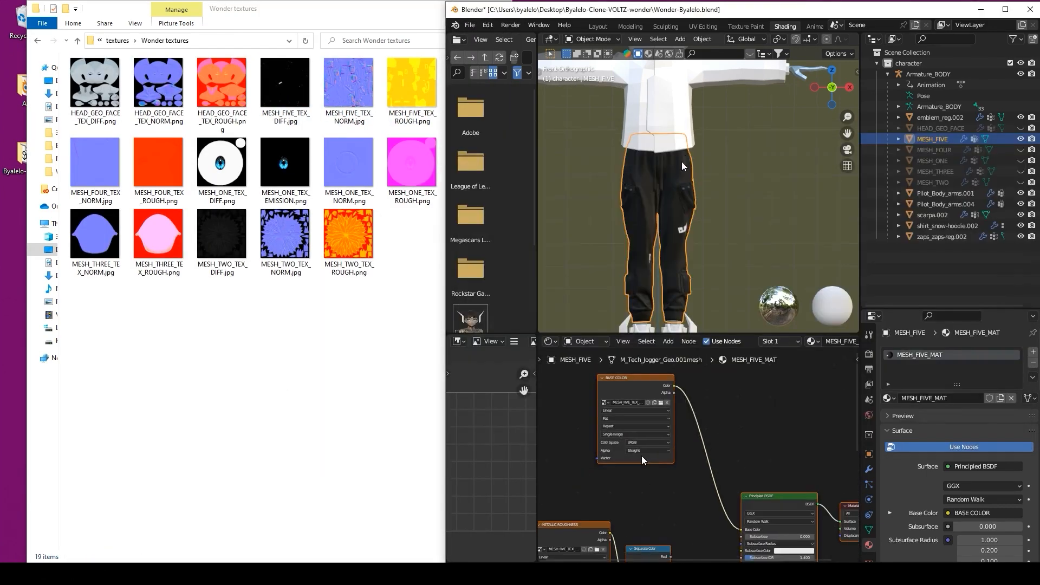
scroll(642, 456, down, 1)
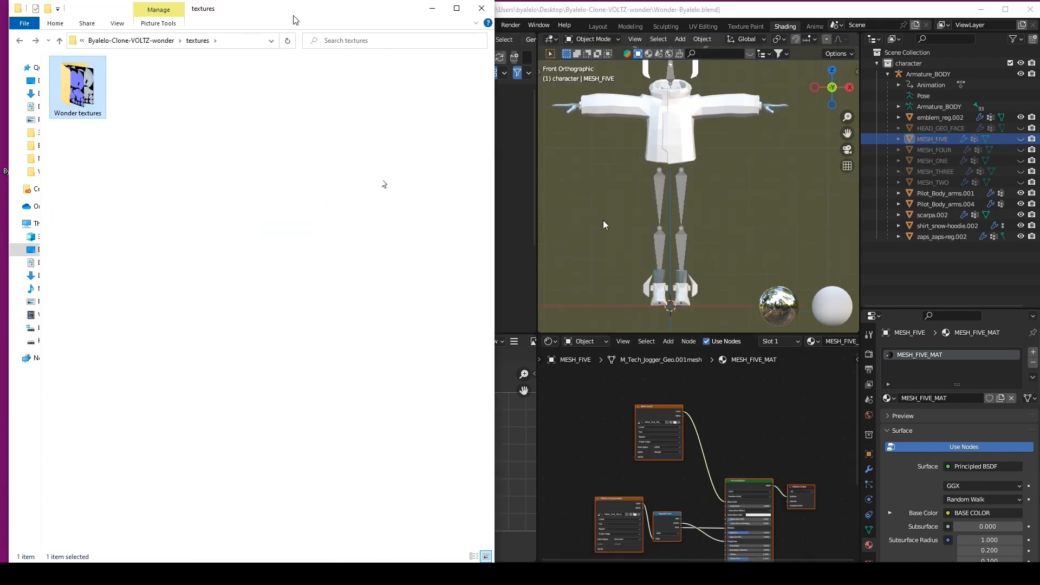
click(603, 220)
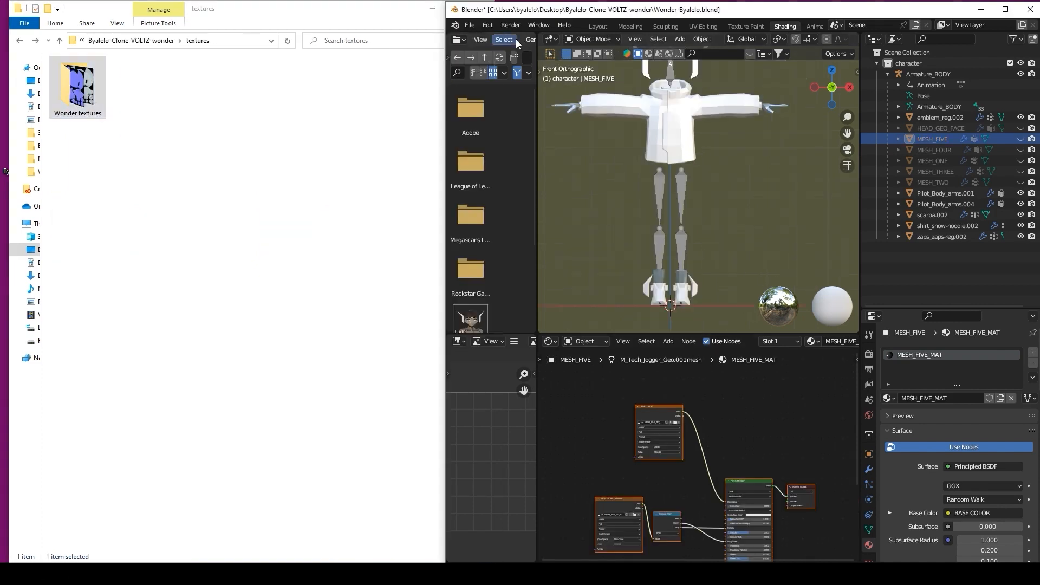
Step: Maximize Blender in the Layout workspace, orbit the textured character, then snap to Front Orthographic
click(1006, 9)
click(152, 21)
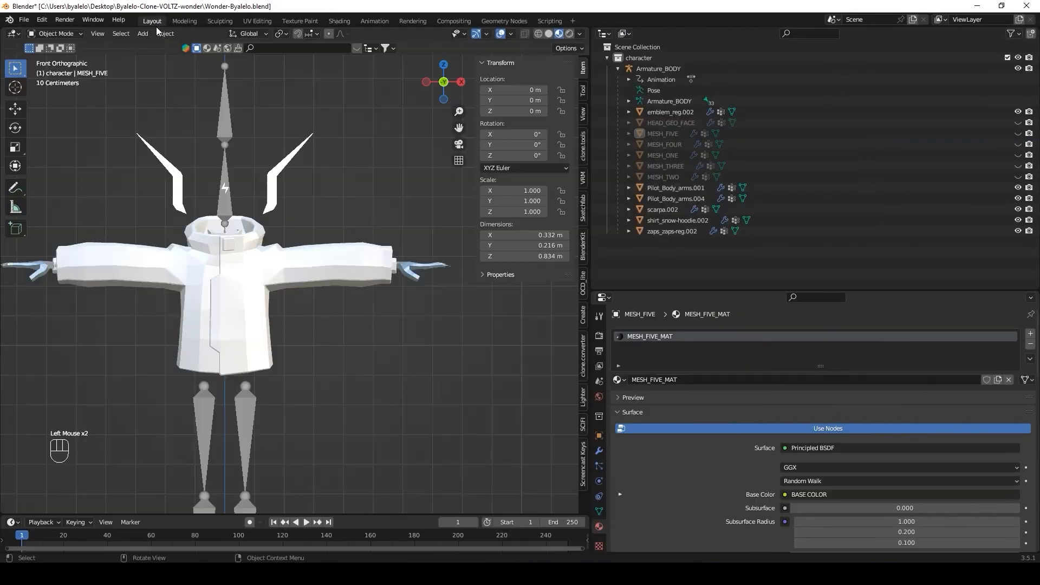
shift+scroll(324, 352, down, 3)
shift+middle_drag(324, 352, 371, 240)
scroll(395, 286, down, 2)
middle_drag(394, 286, 349, 367)
middle_drag(398, 130, 424, 160)
middle_drag(318, 151, 428, 335)
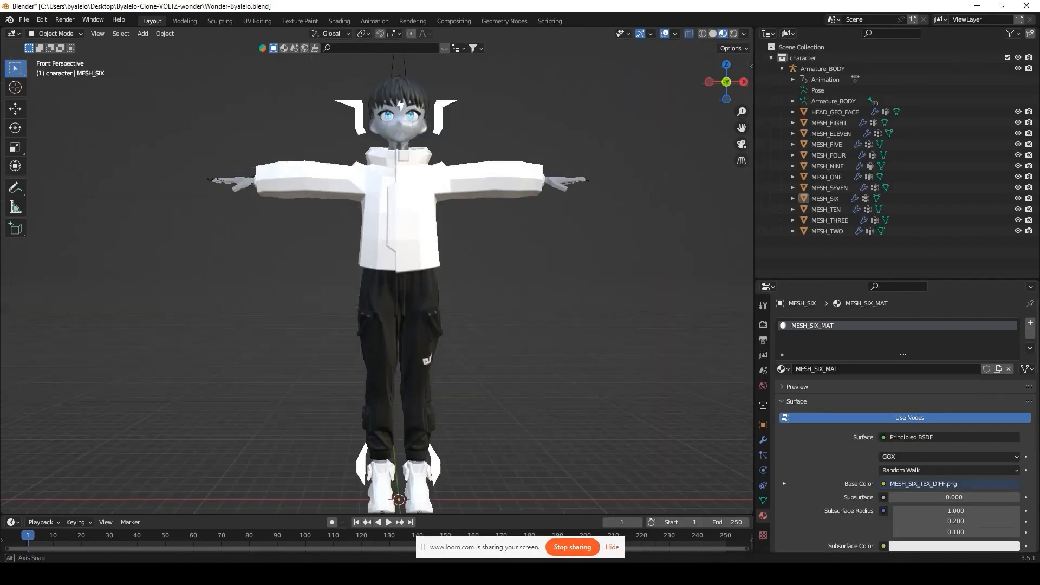
middle_drag(390, 320, 671, 169)
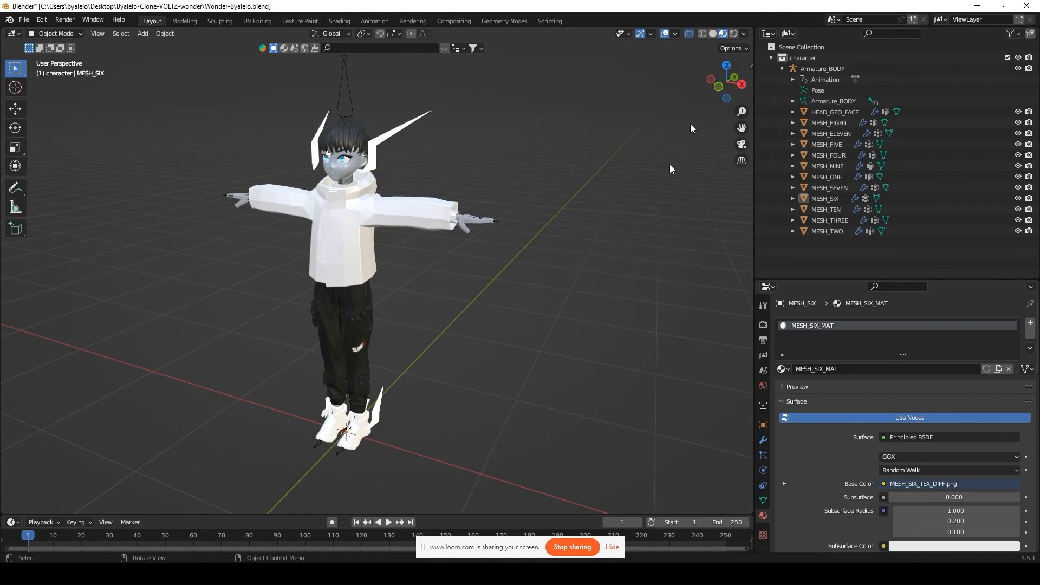
click(718, 87)
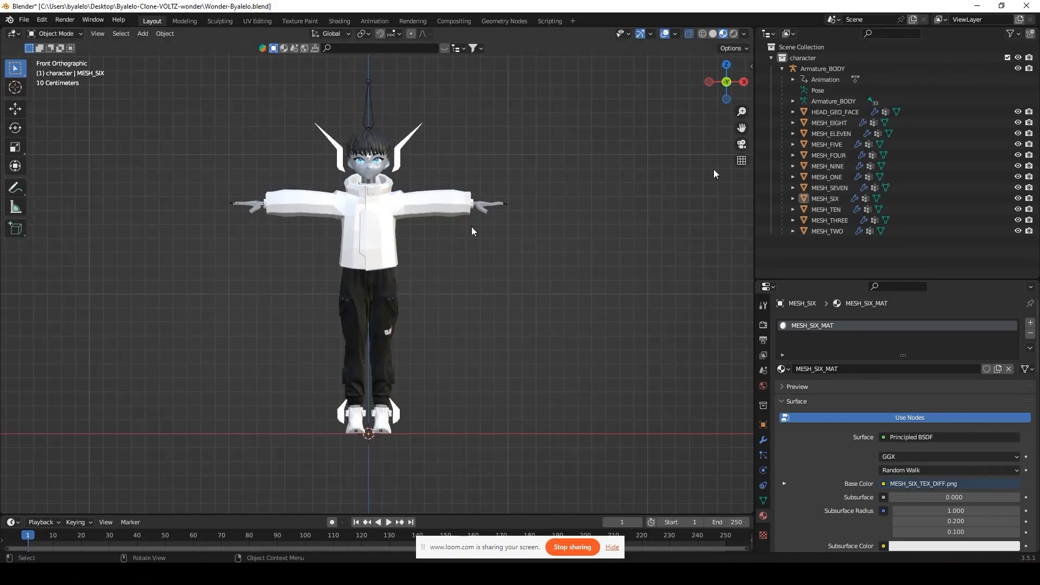
Step: Inspect MESH_SIX, MESH_TWO and HEAD_GEO_FACE up close, then collapse and select Armature_BODY
click(825, 198)
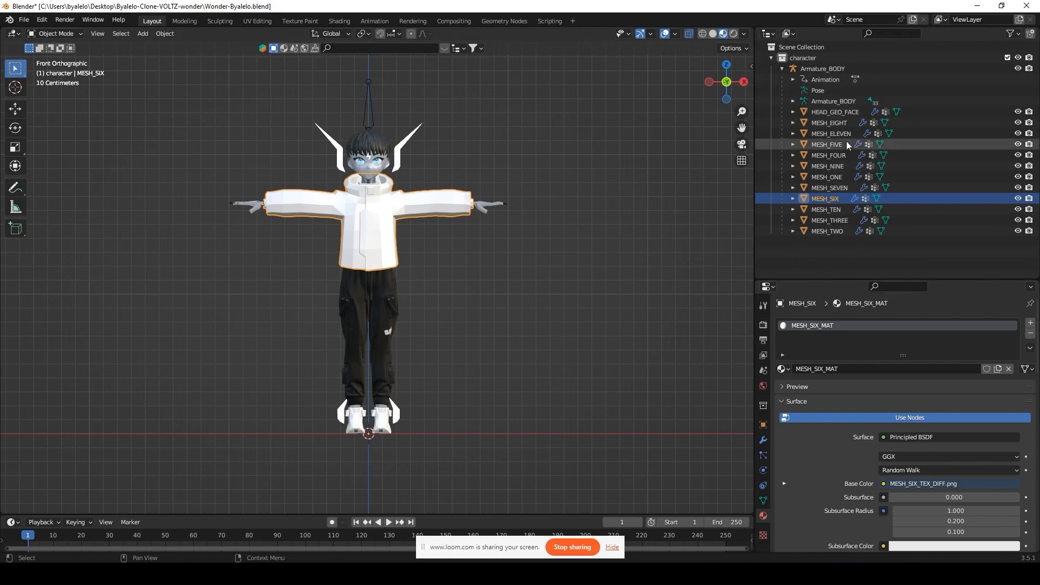
click(837, 231)
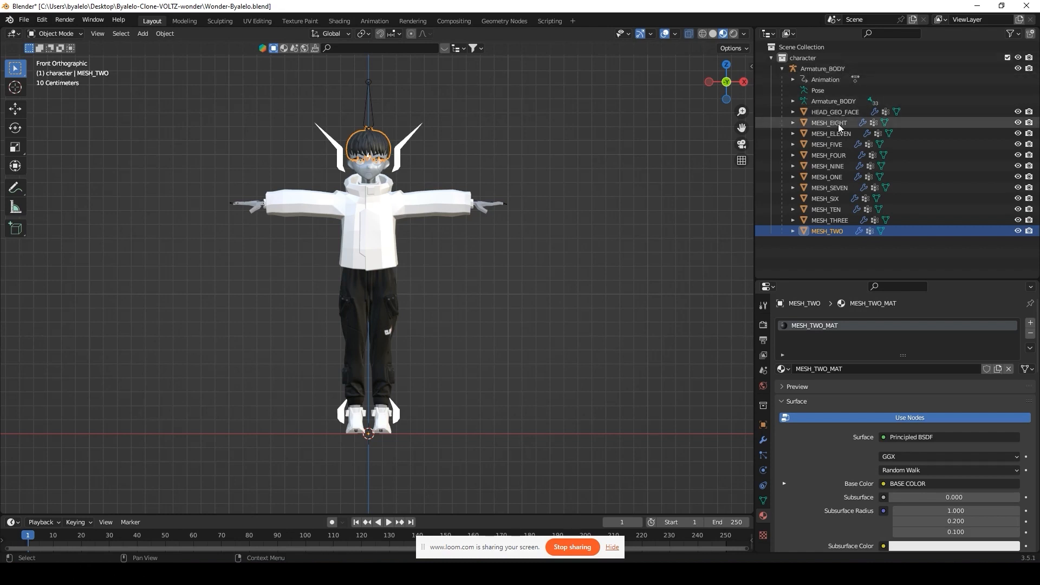
click(379, 166)
scroll(491, 169, up, 2)
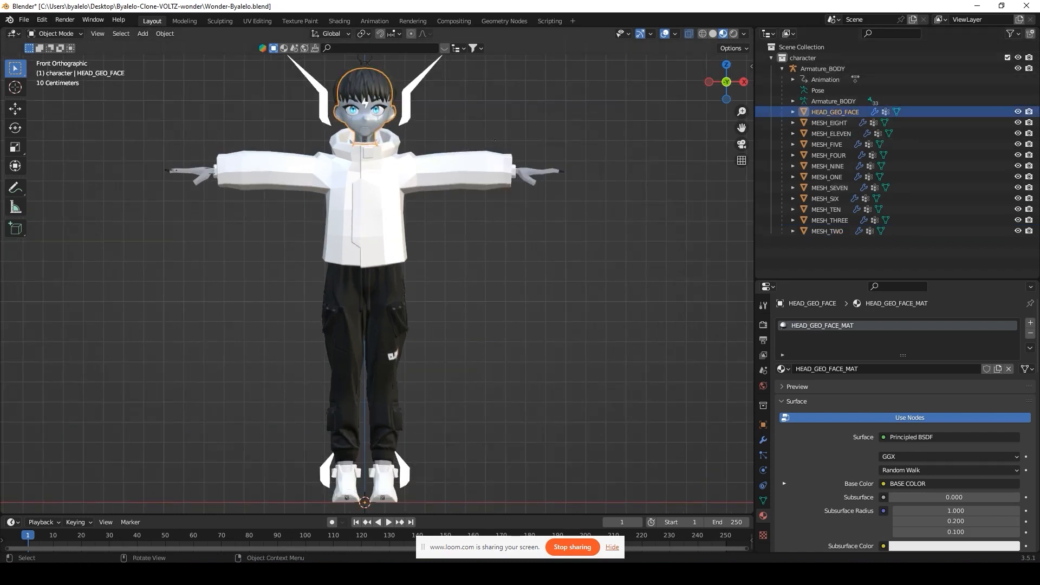
shift+middle_drag(523, 140, 567, 286)
scroll(500, 245, up, 3)
scroll(566, 286, up, 2)
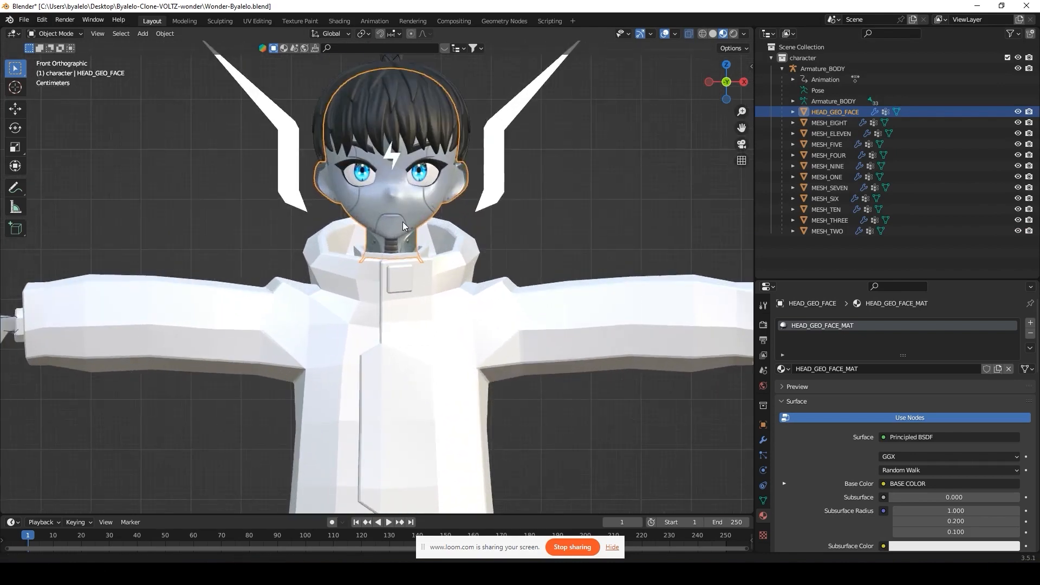
shift+middle_drag(423, 208, 445, 256)
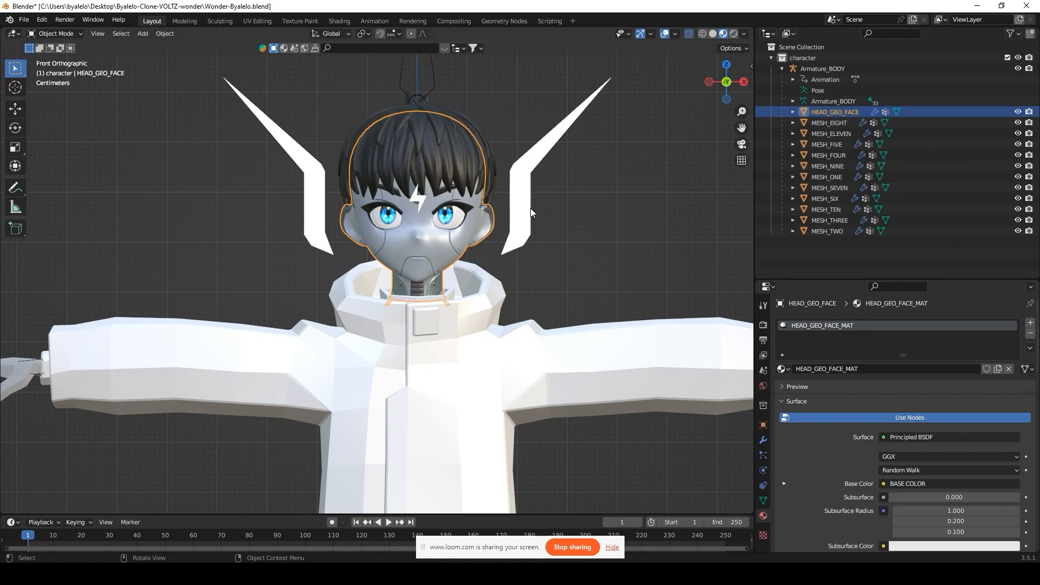
click(781, 68)
click(808, 68)
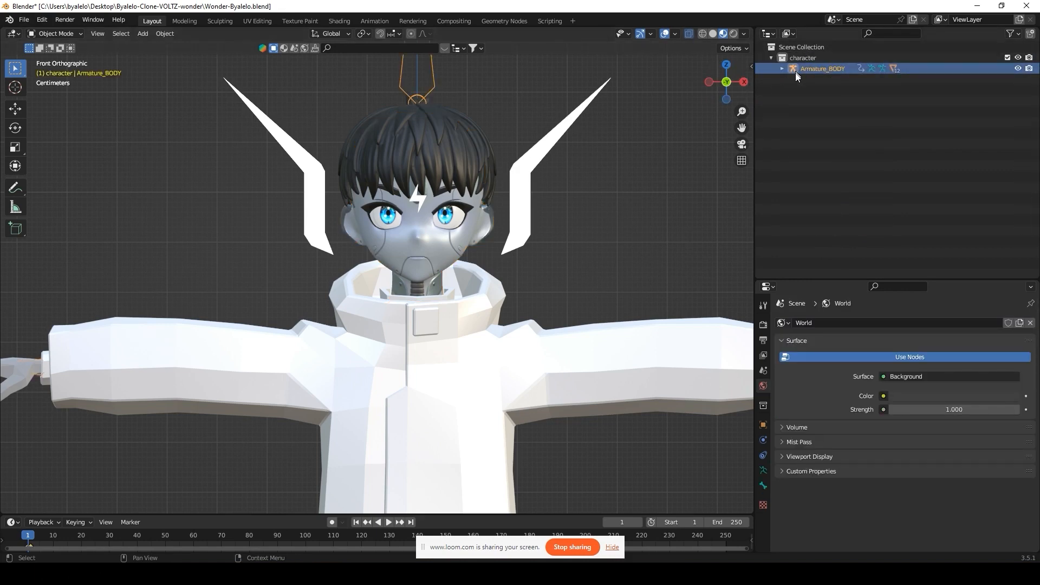
Step: Shade the jacket mesh MESH_SIX smooth and hide it
click(798, 57)
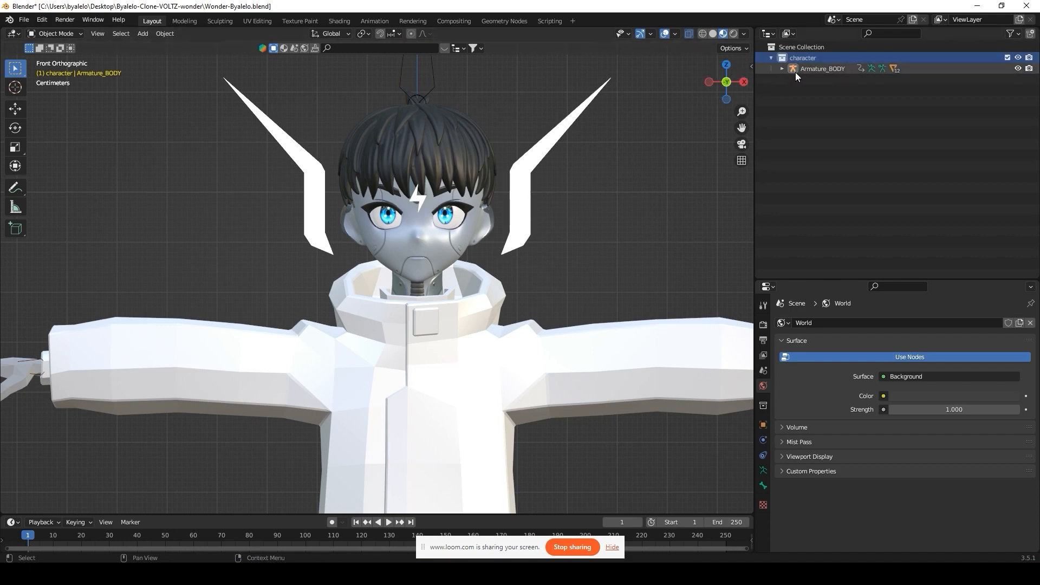
scroll(479, 242, down, 3)
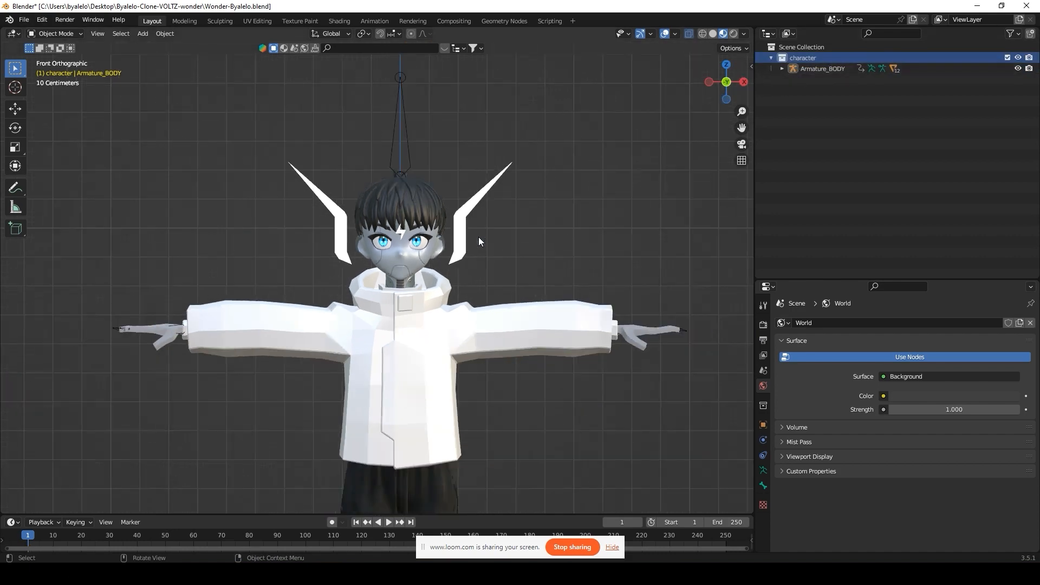
click(430, 307)
shift+middle_drag(404, 343, 406, 301)
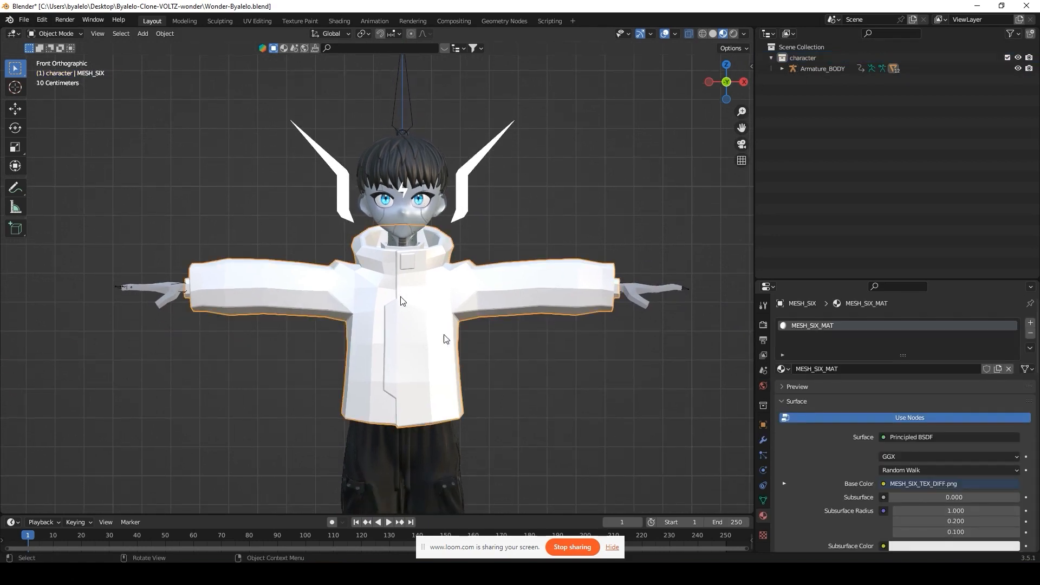
right_click(403, 268)
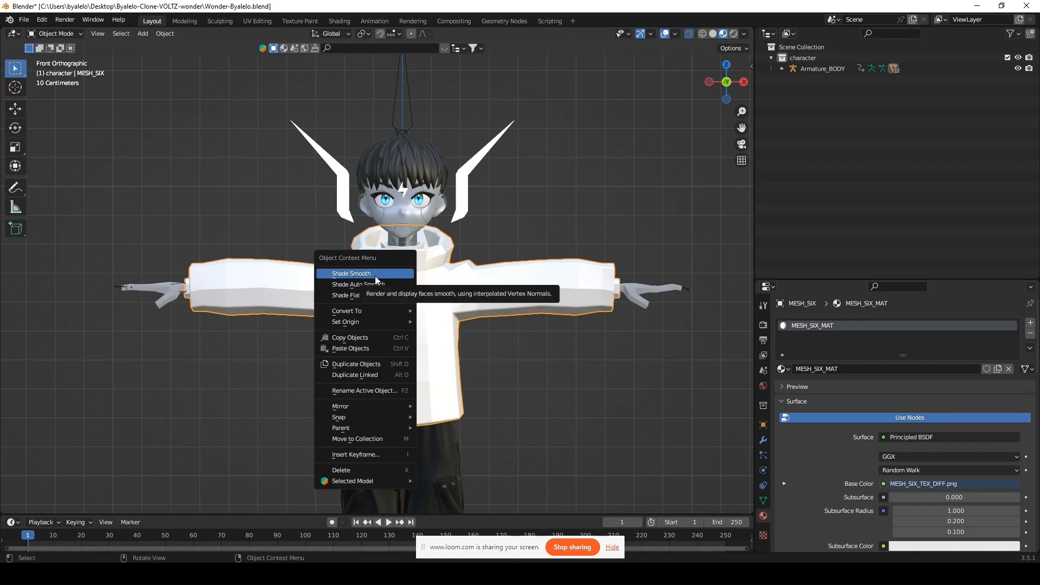
click(375, 275)
key(h)
Step: Shade the face, inner face and hair meshes smooth, hiding each when done
click(413, 239)
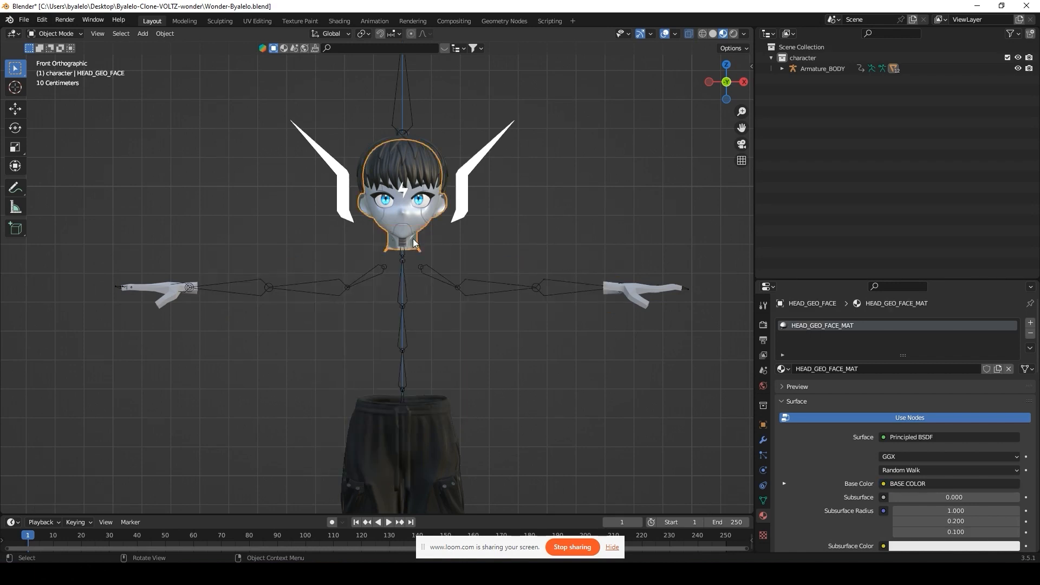
right_click(413, 238)
click(414, 237)
click(419, 200)
right_click(420, 199)
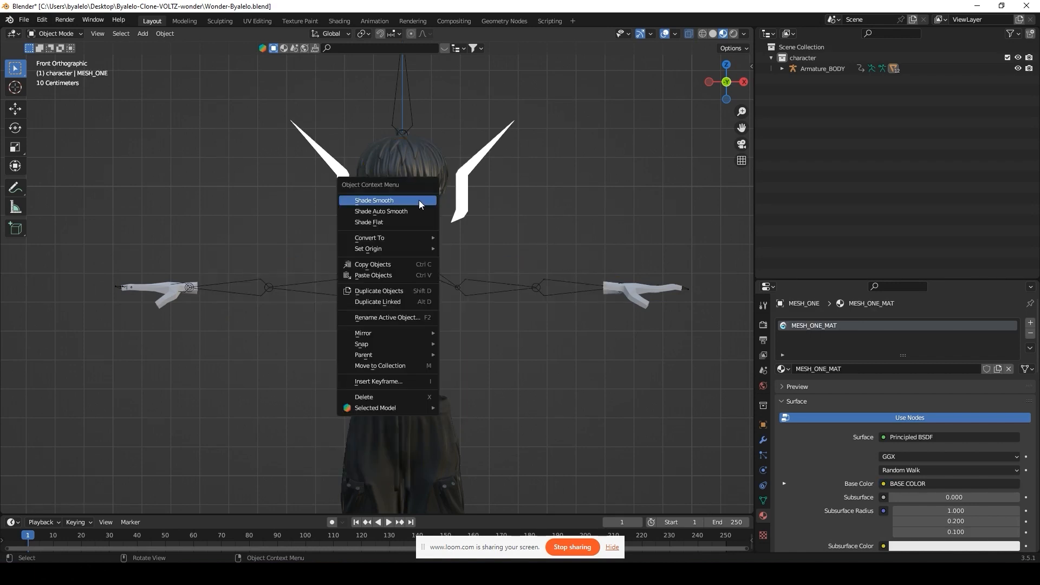
click(420, 200)
key(h)
click(423, 193)
right_click(422, 193)
click(423, 193)
key(h)
Step: Shade the helmet MESH_TWO and the visor-and-horns piece smooth, hiding the visor
click(427, 173)
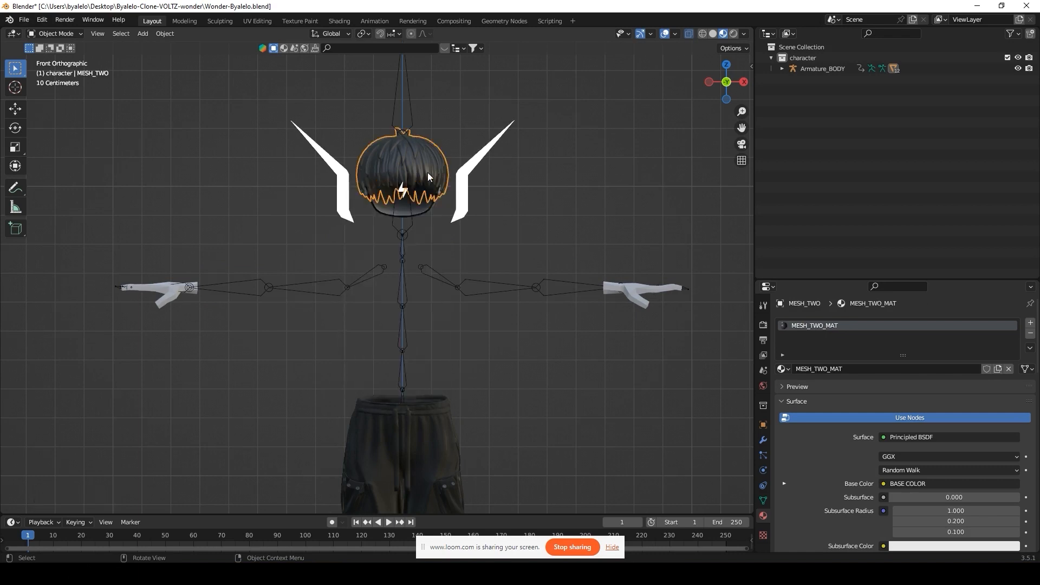
right_click(428, 172)
click(428, 172)
click(405, 190)
right_click(405, 190)
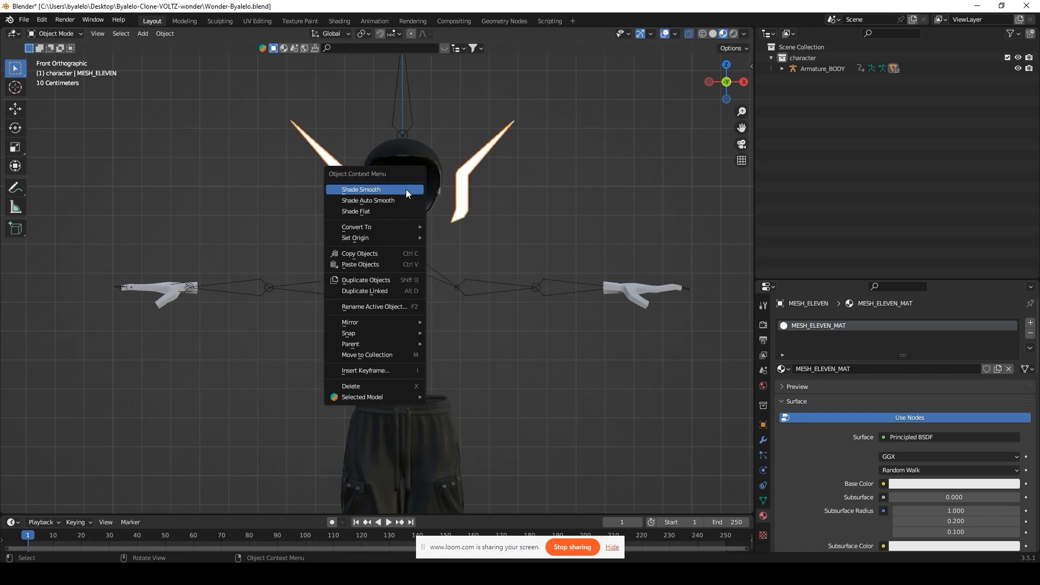
click(405, 190)
key(h)
click(427, 175)
right_click(427, 177)
click(427, 174)
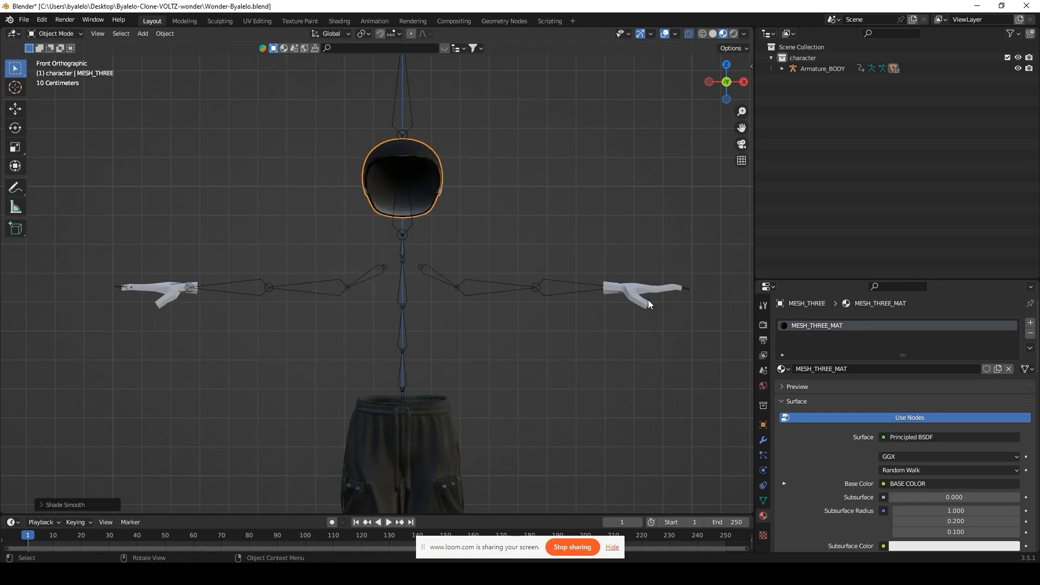
Step: Shade the hands smooth and hide them
click(638, 293)
key(h)
key(alt+h)
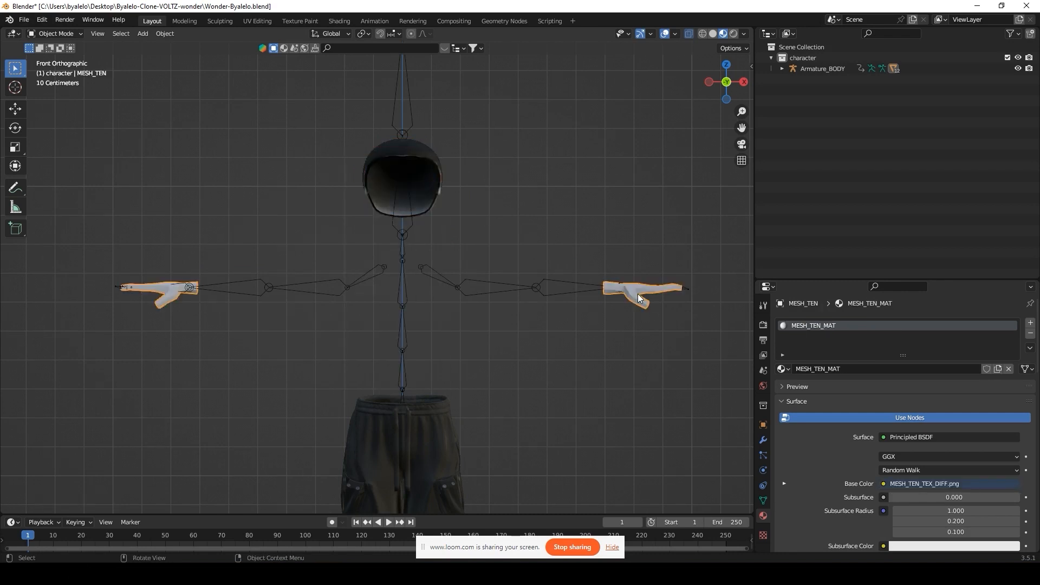
right_click(636, 295)
click(636, 292)
key(h)
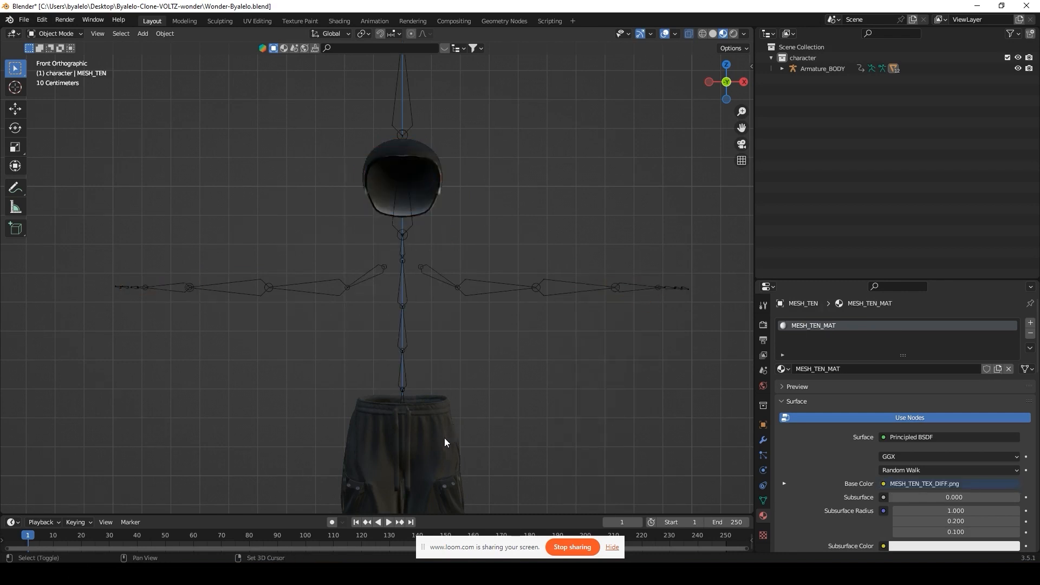
Step: Shade the pants smooth and hide them
shift+middle_drag(444, 438, 480, 250)
click(480, 250)
right_click(479, 252)
click(479, 253)
key(h)
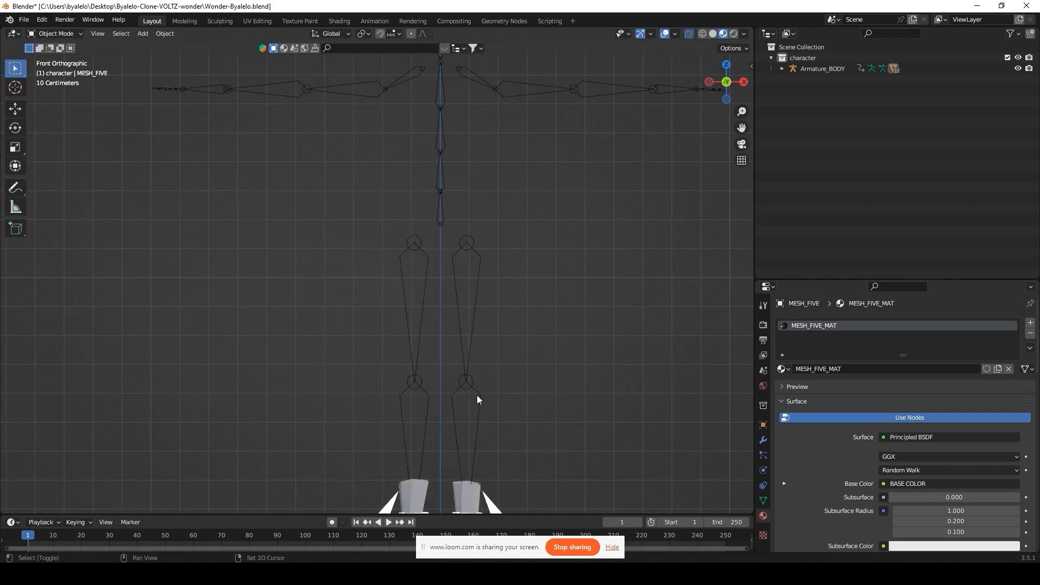
Step: Shade both shoe pieces, MESH_NINE and MESH_EIGHT, smooth and hide them
shift+middle_drag(477, 399, 475, 189)
click(475, 298)
right_click(474, 301)
click(473, 298)
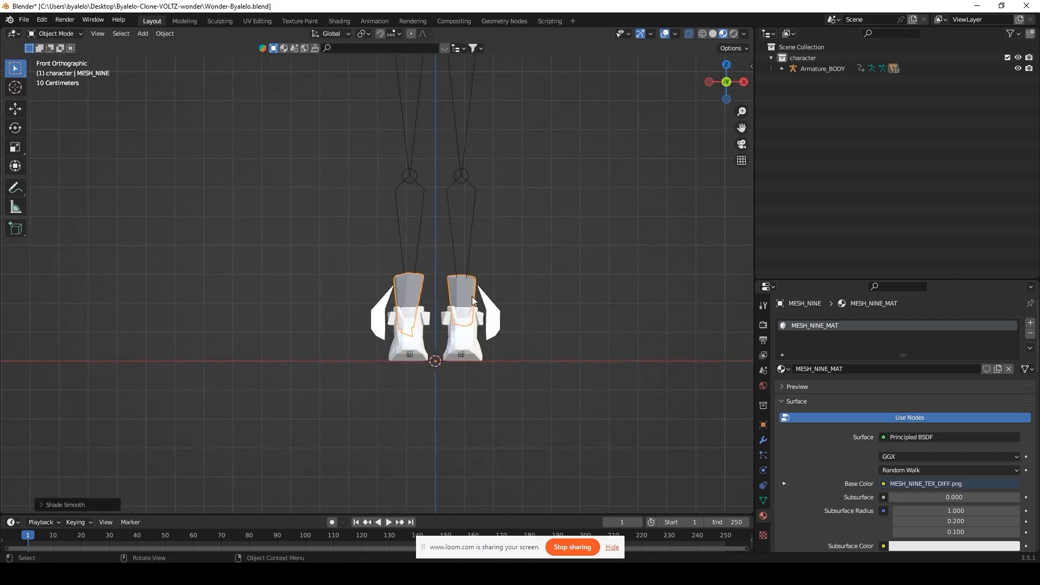
click(466, 333)
right_click(467, 335)
click(467, 337)
key(h)
Step: Shade the curved pieces beside the feet smooth
scroll(490, 281, down, 3)
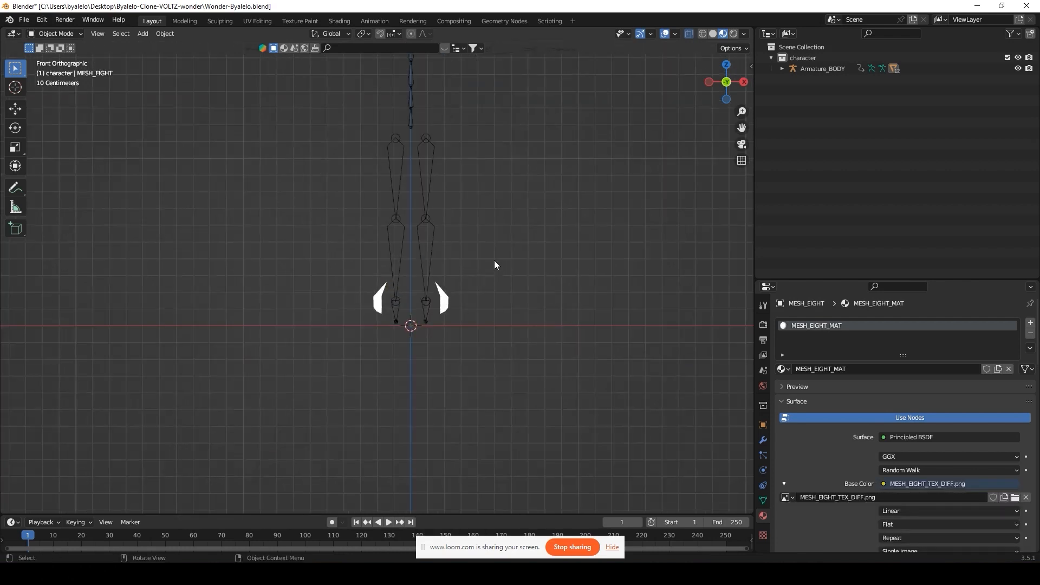
click(443, 303)
right_click(443, 301)
click(443, 301)
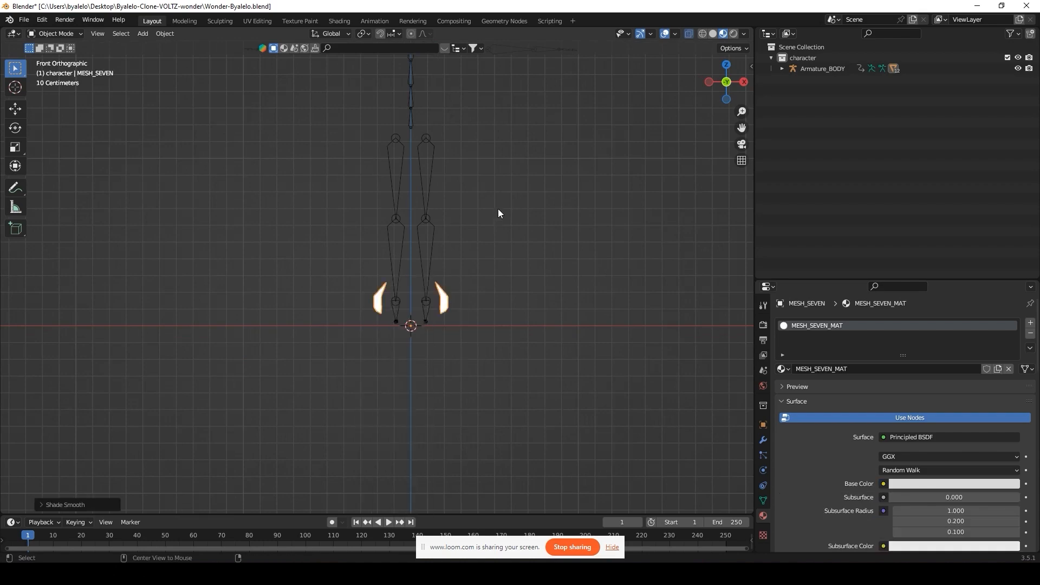
Step: Unhide all pieces, inspect the shading, and return to the front view
key(alt+h)
shift+middle_drag(498, 209, 488, 311)
click(458, 204)
middle_drag(457, 203, 267, 223)
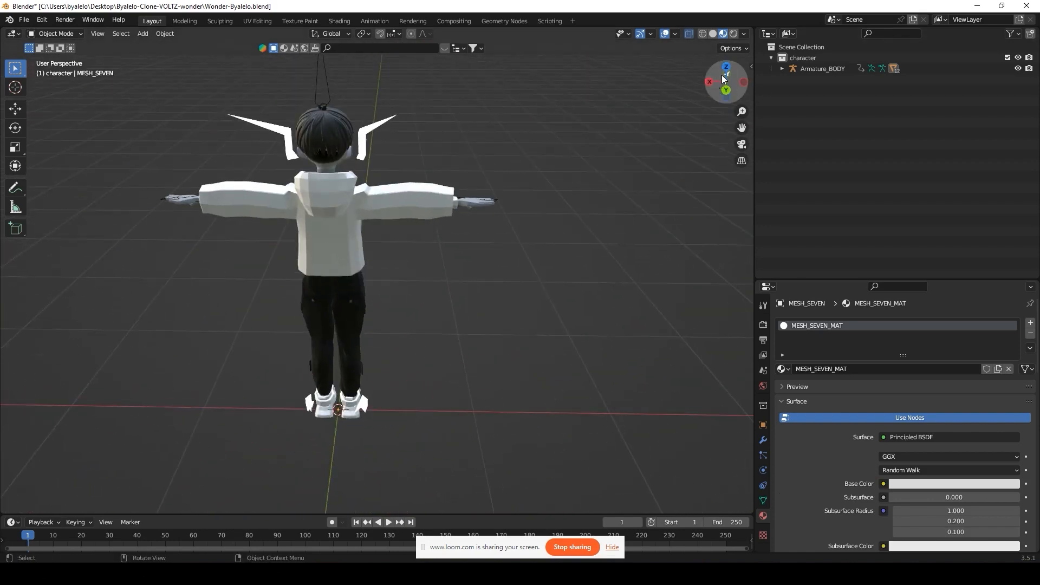
click(723, 78)
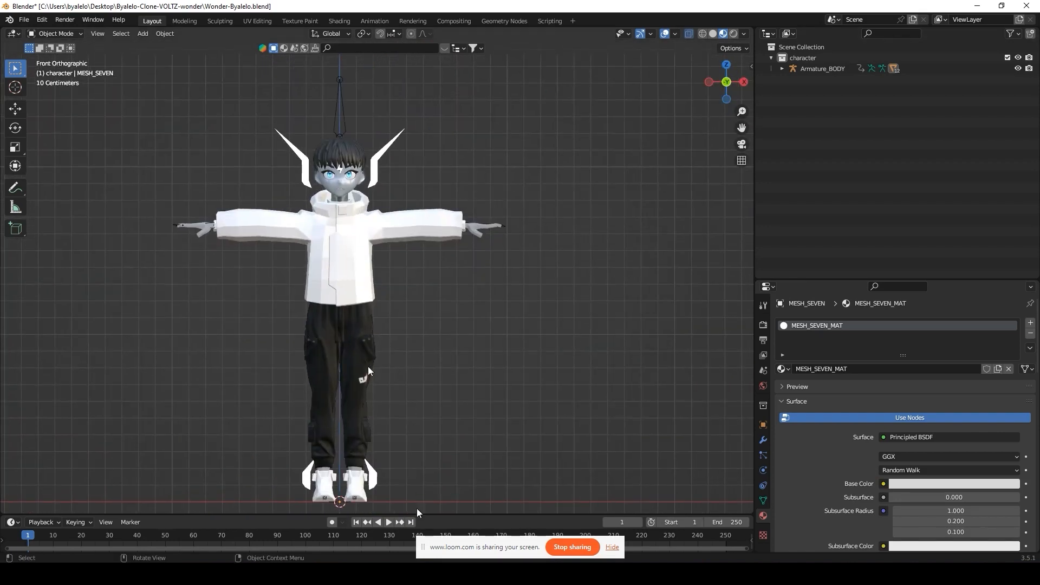
Step: Copy the exampleCharacter body and armature and paste them into Wonder-Byalelo
mouse_move(413, 574)
click(437, 533)
scroll(416, 328, down, 3)
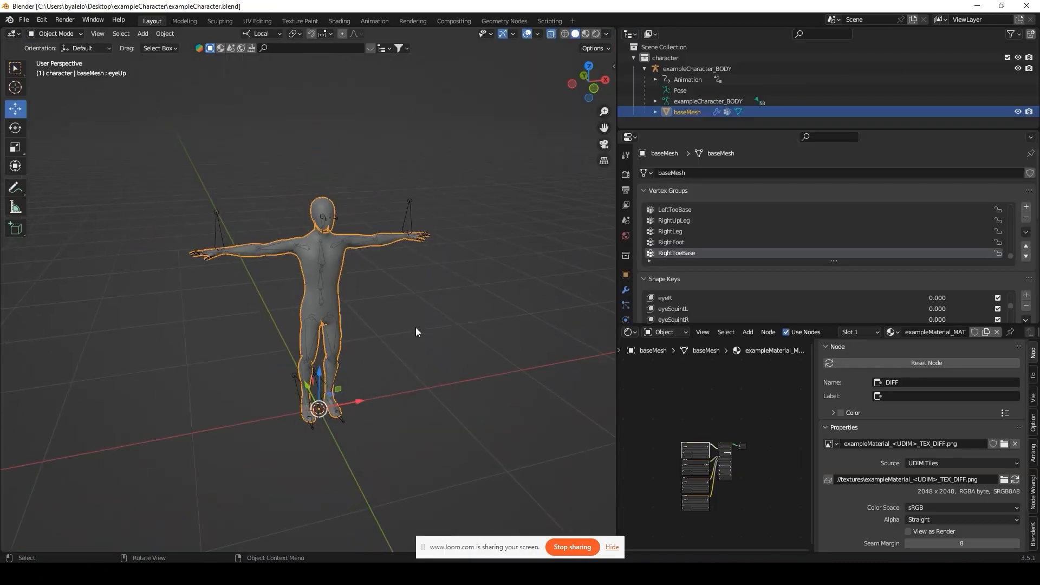
middle_drag(416, 329, 386, 294)
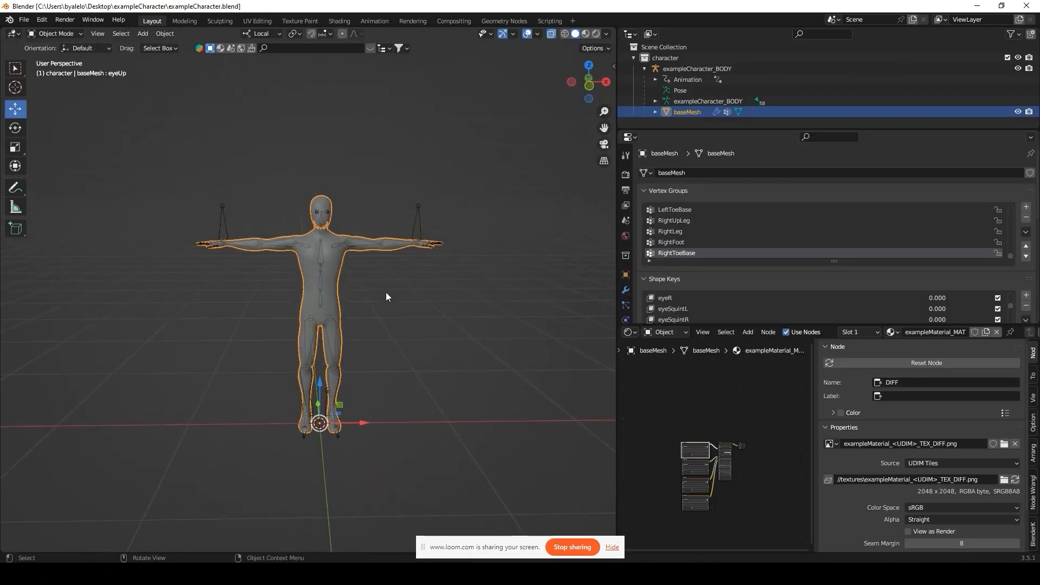
shift+click(330, 285)
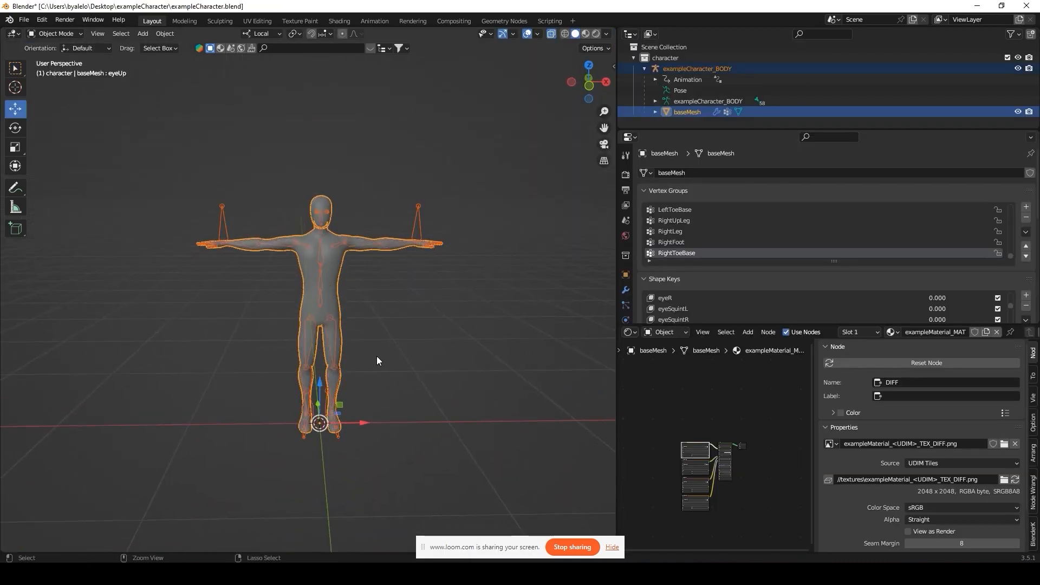
key(ctrl+c)
key(alt+Tab)
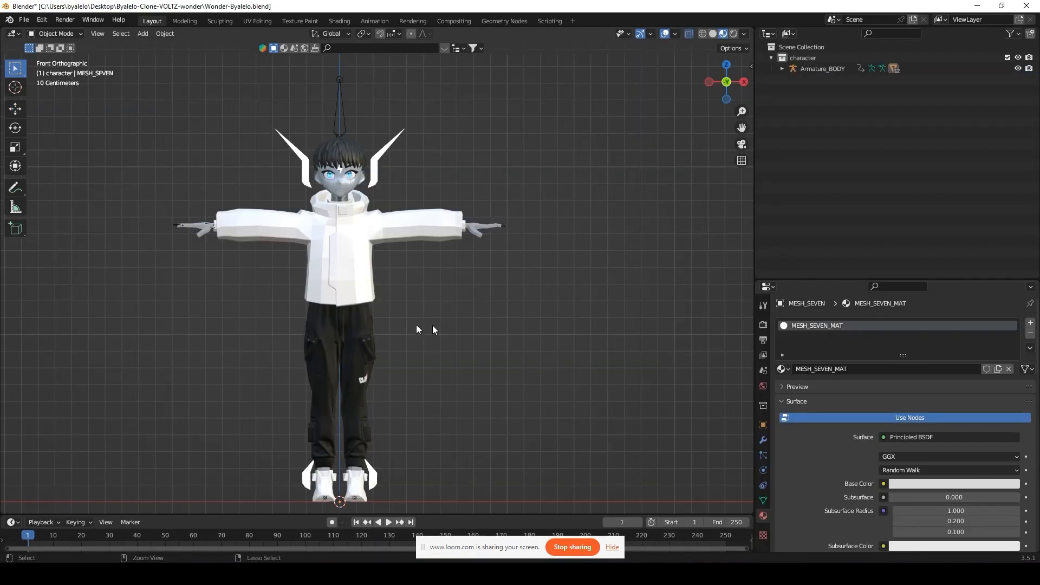
key(ctrl+v)
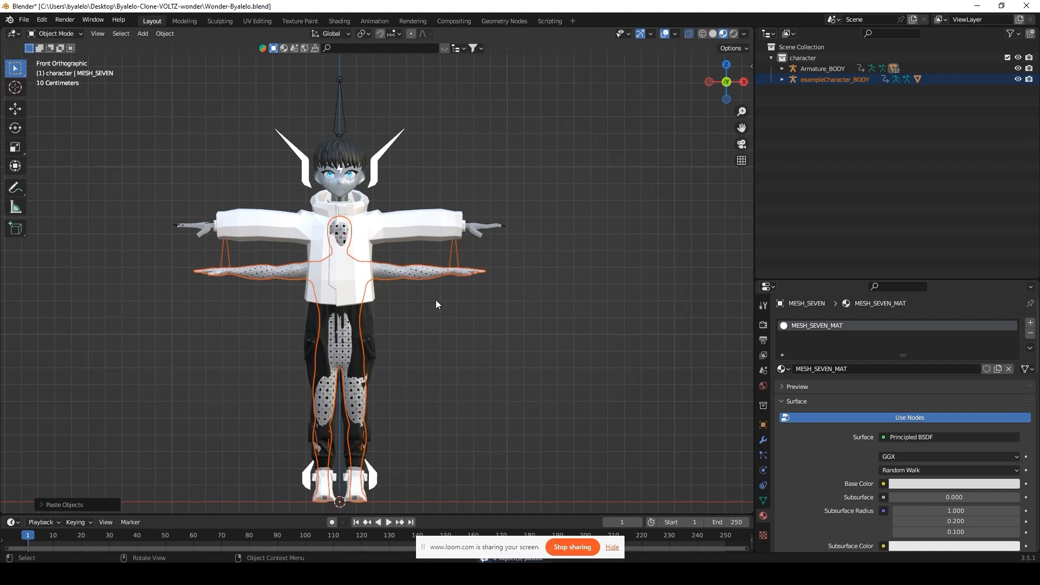
Step: Scale Armature_BODY down to 0.7824 to match the reference body
shift+middle_drag(436, 300, 443, 293)
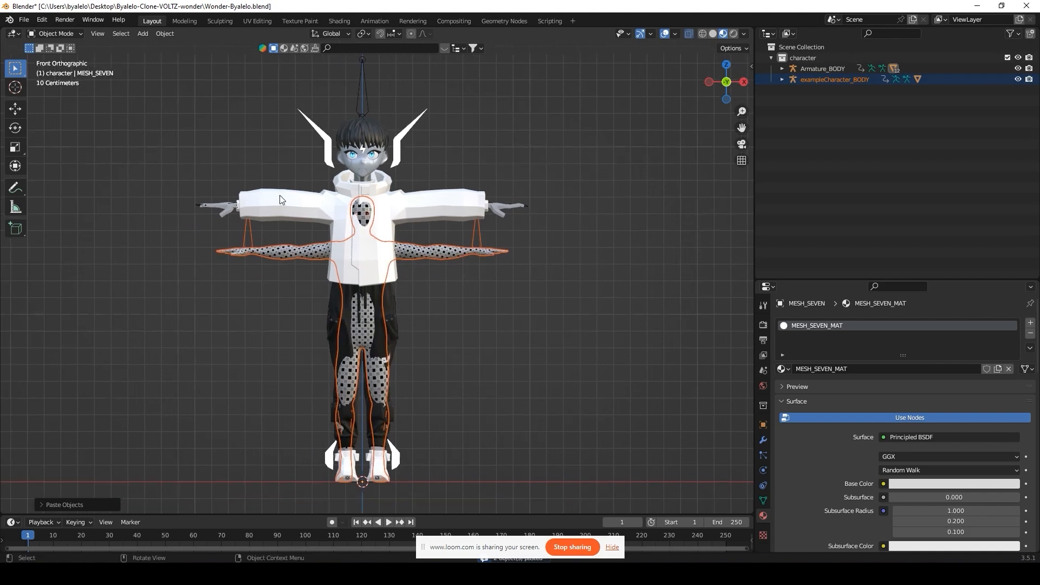
click(360, 93)
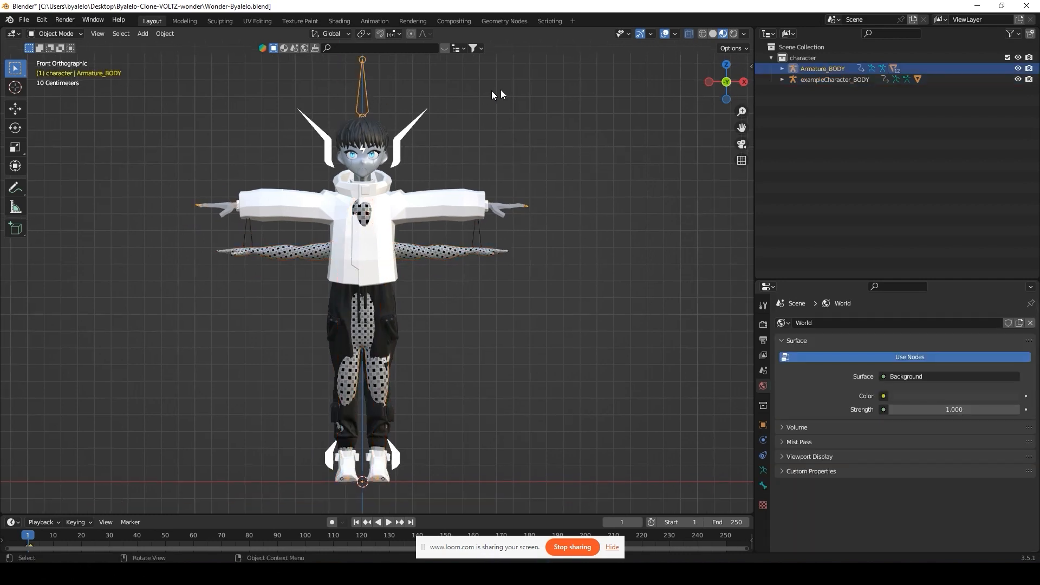
key(s)
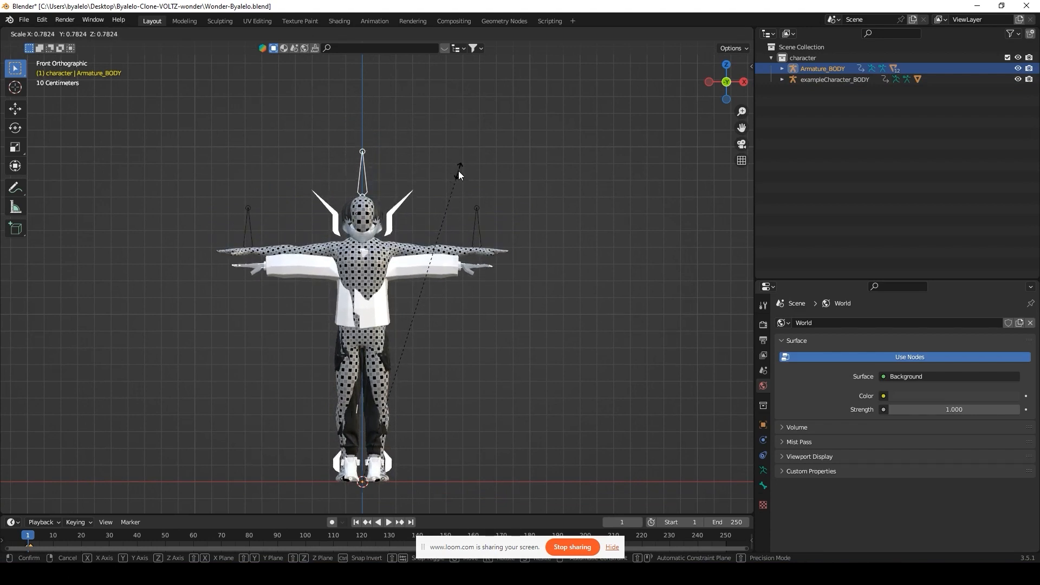
click(459, 171)
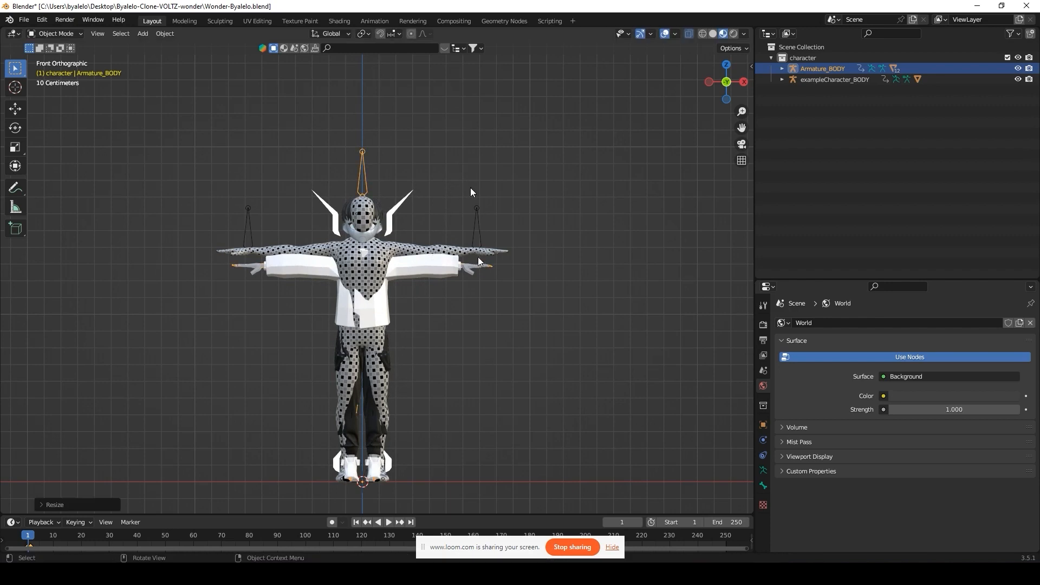
Step: Move the pasted reference body aside, then delete its mesh and armature
click(471, 223)
key(g)
click(263, 188)
drag(111, 162, 163, 308)
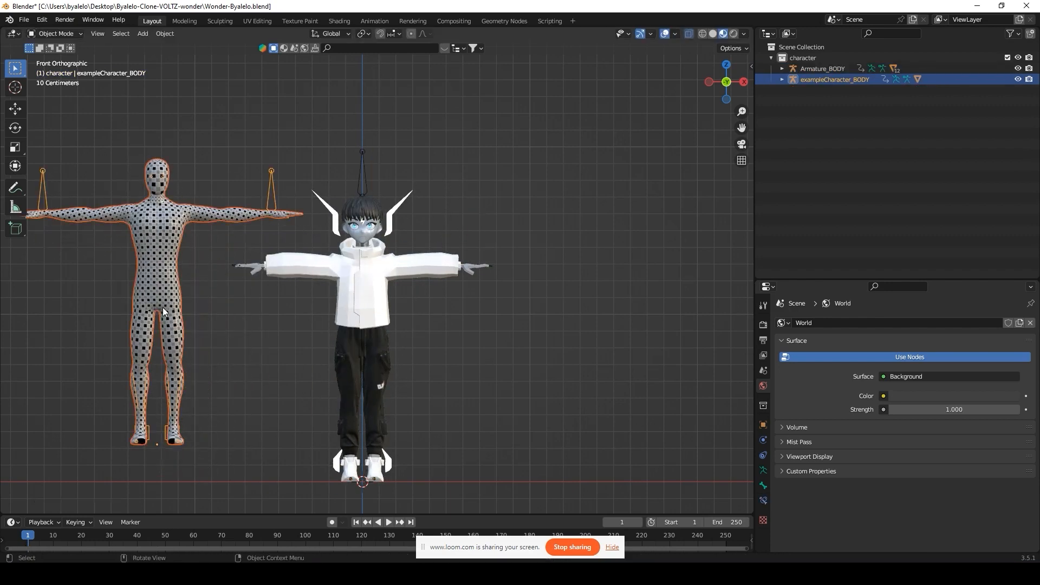
key(x)
click(166, 294)
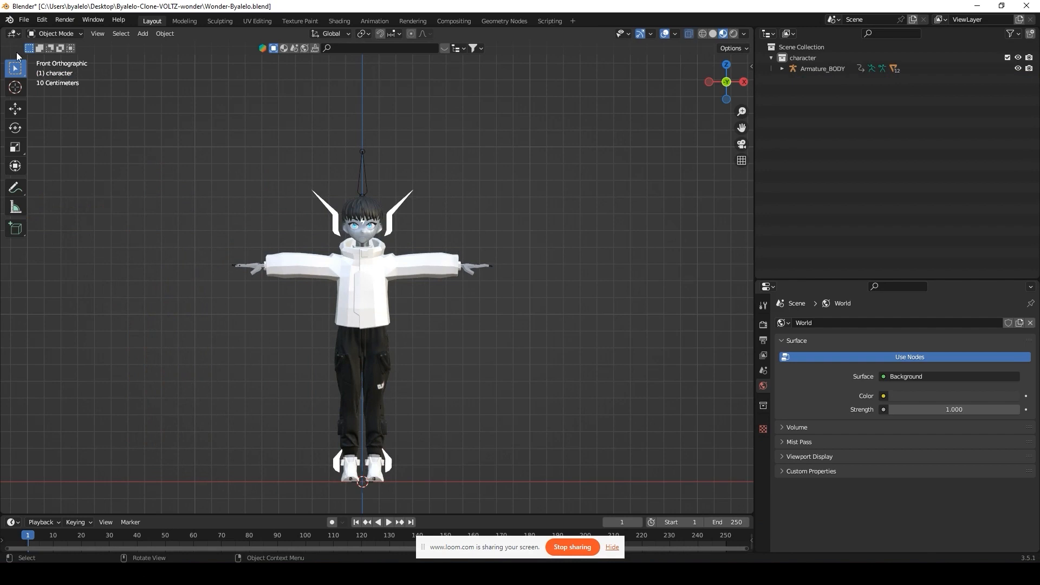
Step: Apply location, rotation and scale to the character and its armature
click(385, 250)
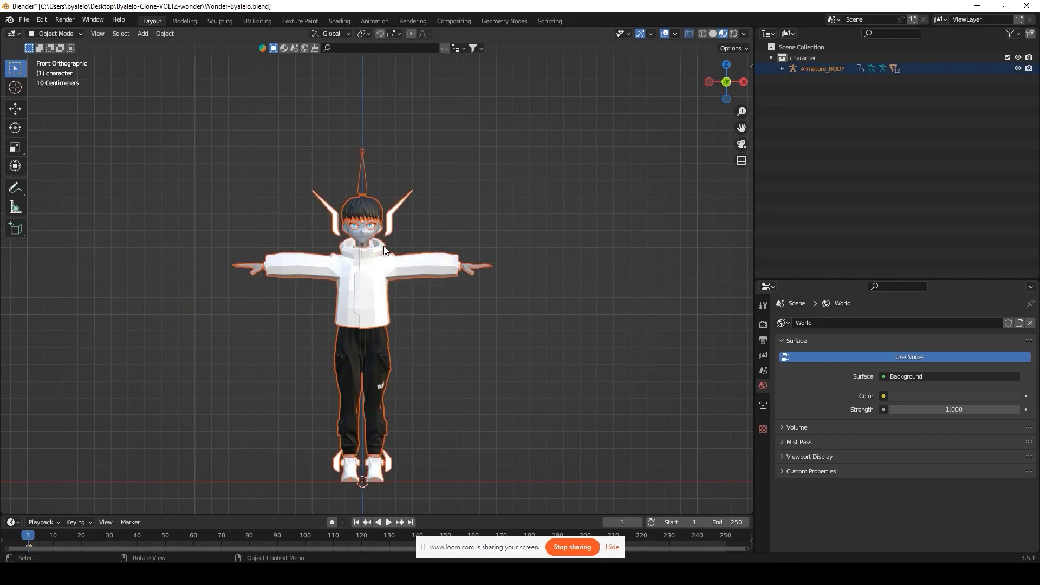
key(ctrl+a)
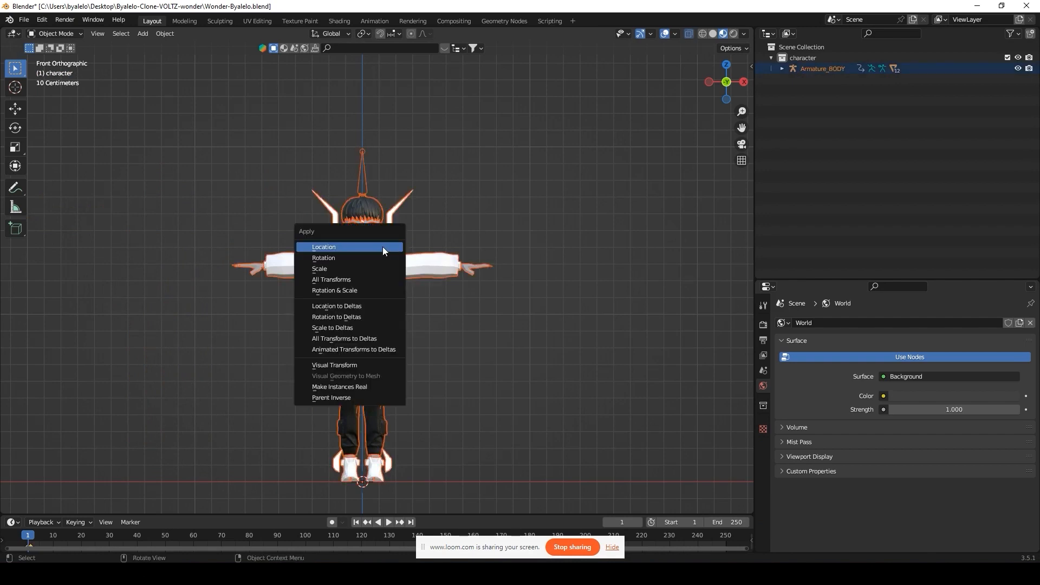
click(383, 247)
key(ctrl+a)
click(379, 259)
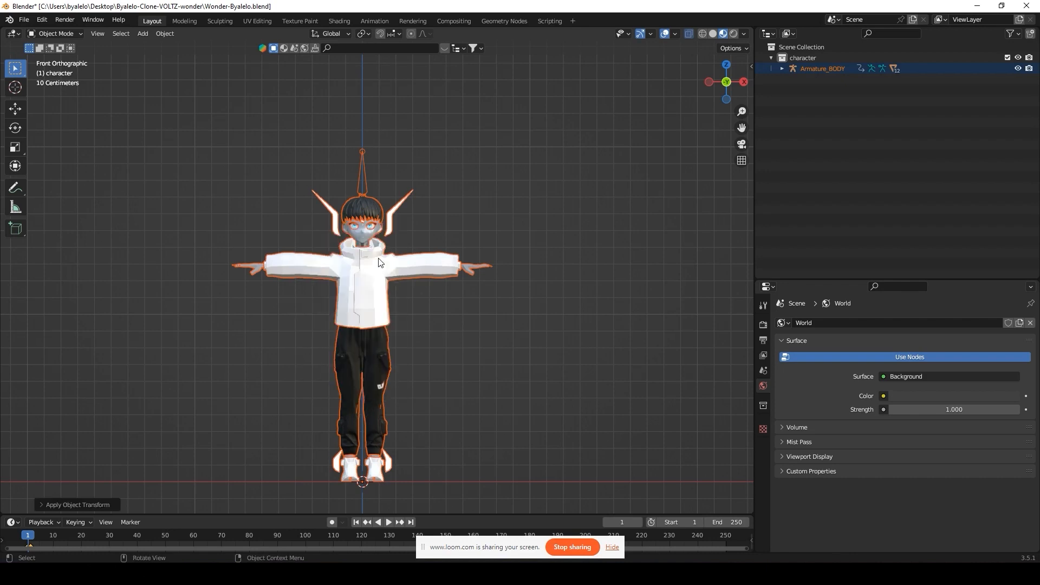
key(ctrl+a)
click(375, 267)
Step: Confirm in the side panel that Armature_BODY reads location 0, rotation 0°, scale 1
key(n)
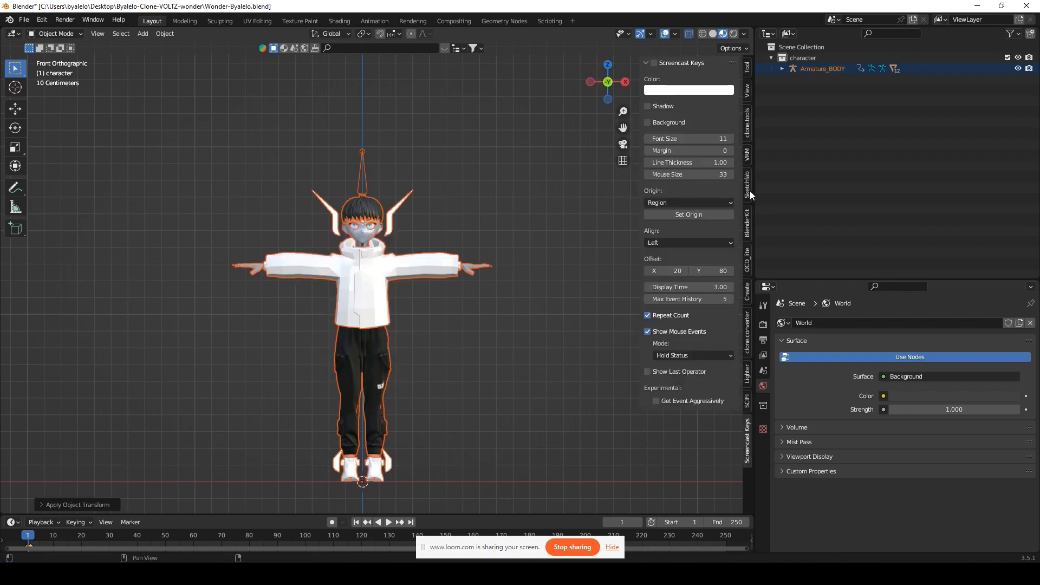
click(747, 93)
click(747, 122)
click(747, 154)
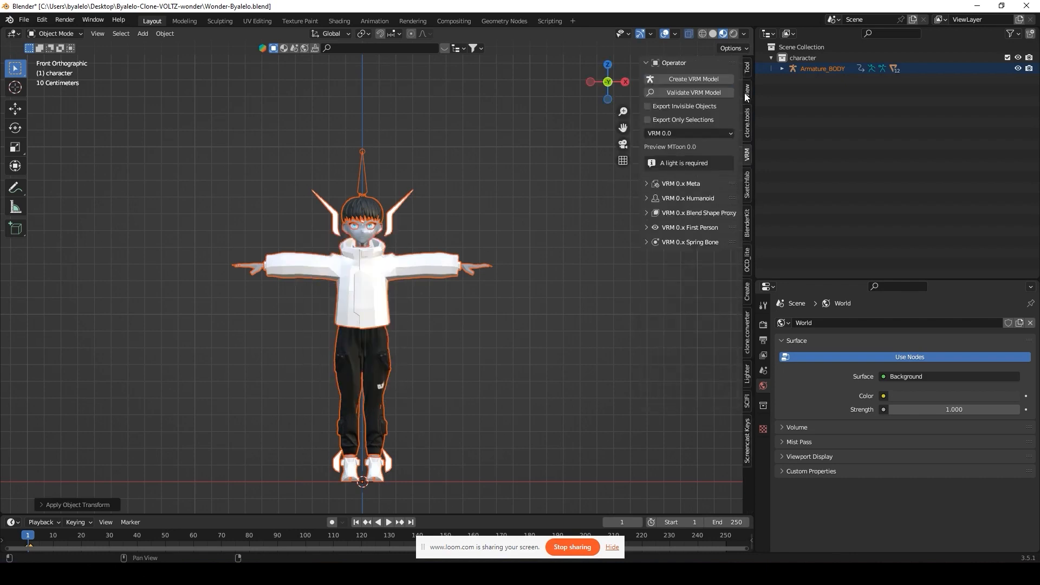
click(747, 70)
click(368, 172)
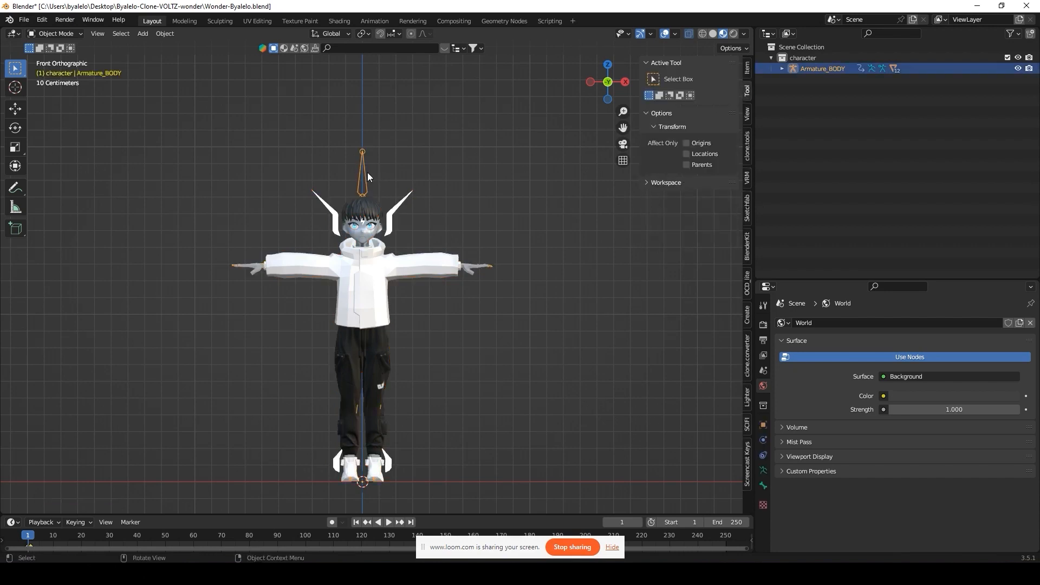
click(747, 69)
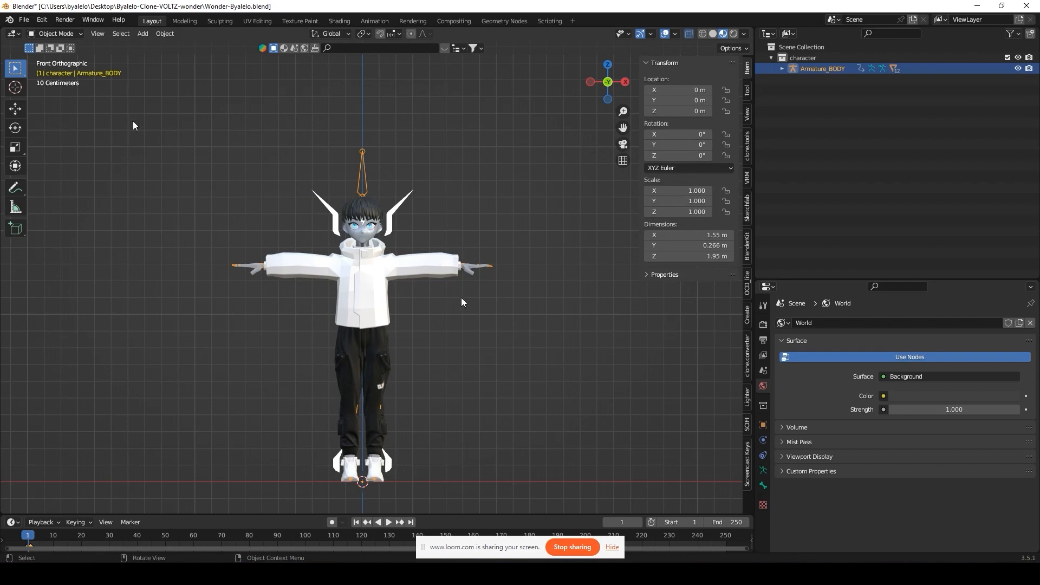
middle_drag(388, 339, 428, 345)
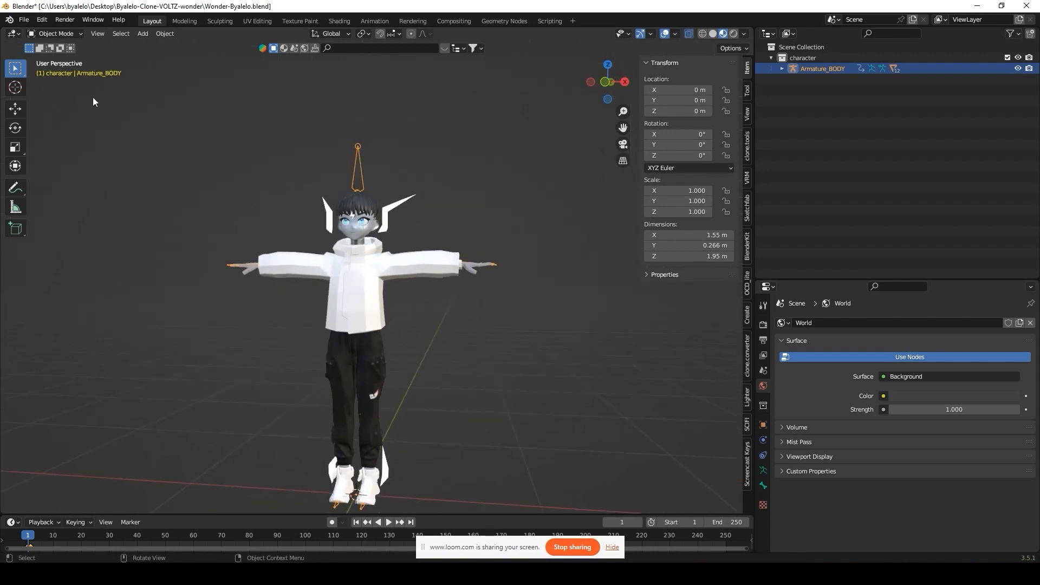
click(24, 19)
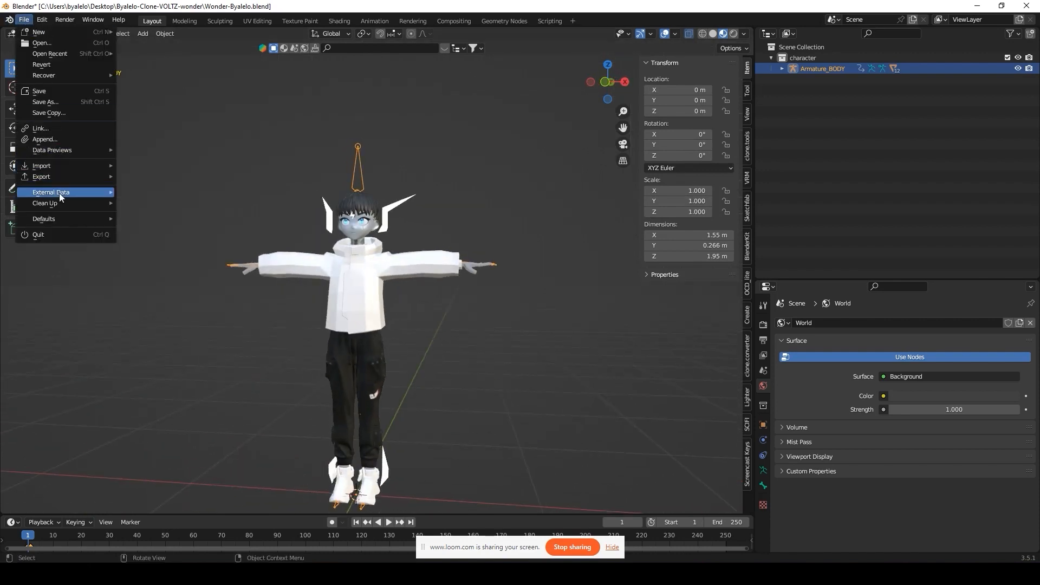
Step: Purge unused data-blocks, finishing with a recursive purge of 6 data-blocks
mouse_move(109, 203)
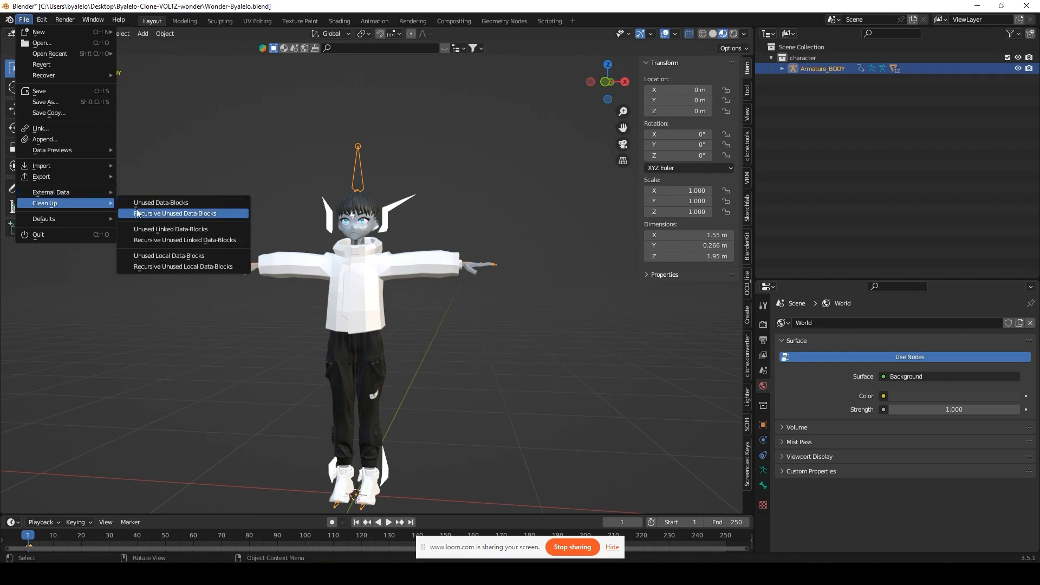
click(163, 208)
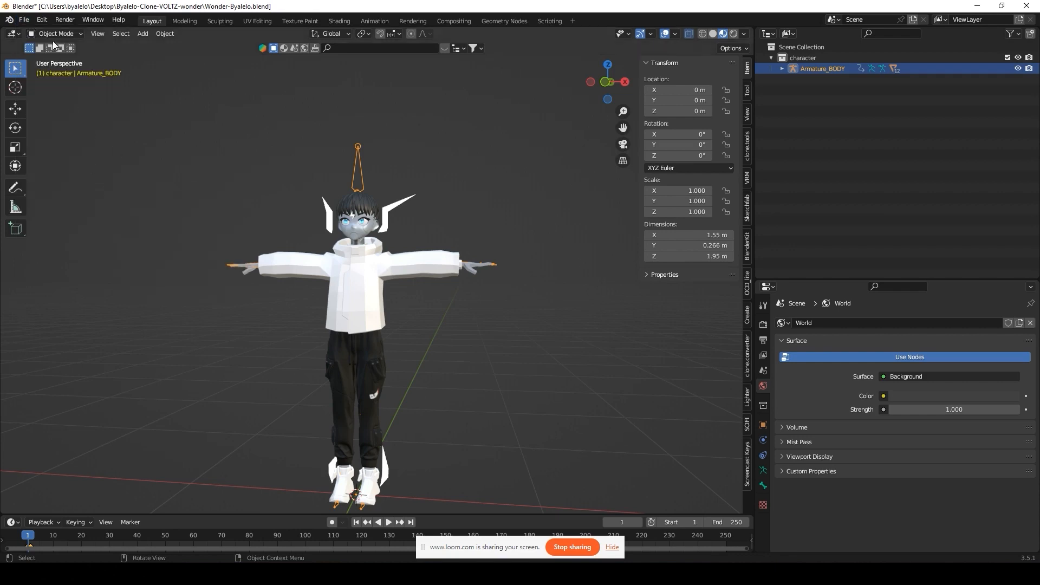
click(24, 19)
mouse_move(64, 202)
click(163, 203)
click(24, 19)
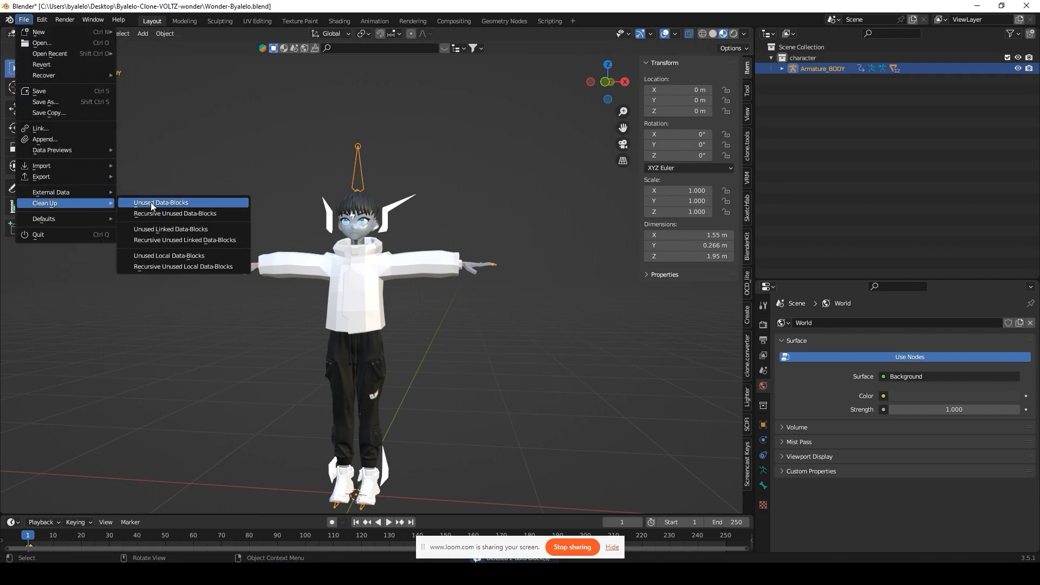
click(165, 213)
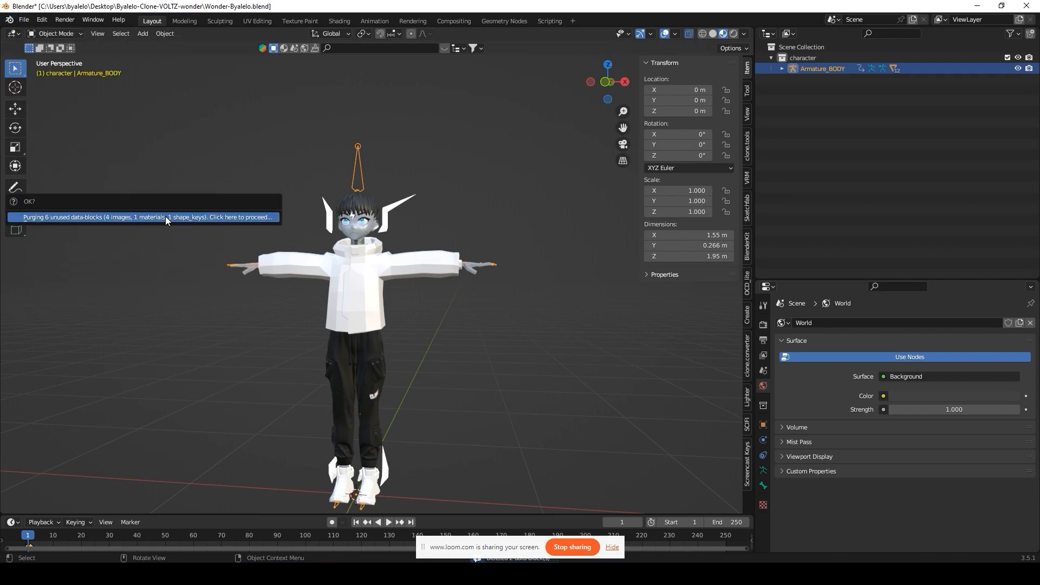
click(119, 219)
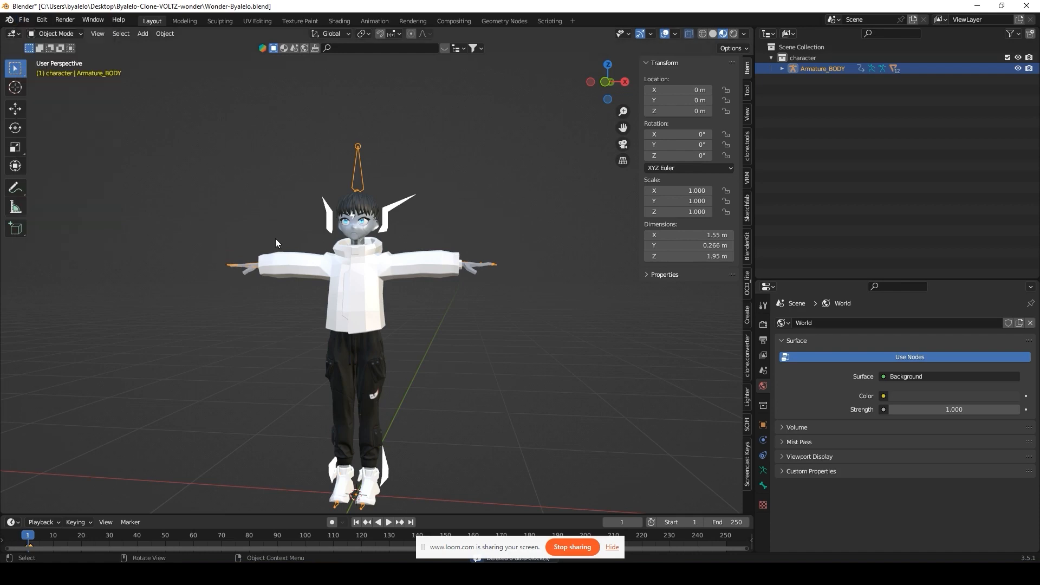
scroll(275, 236, down, 2)
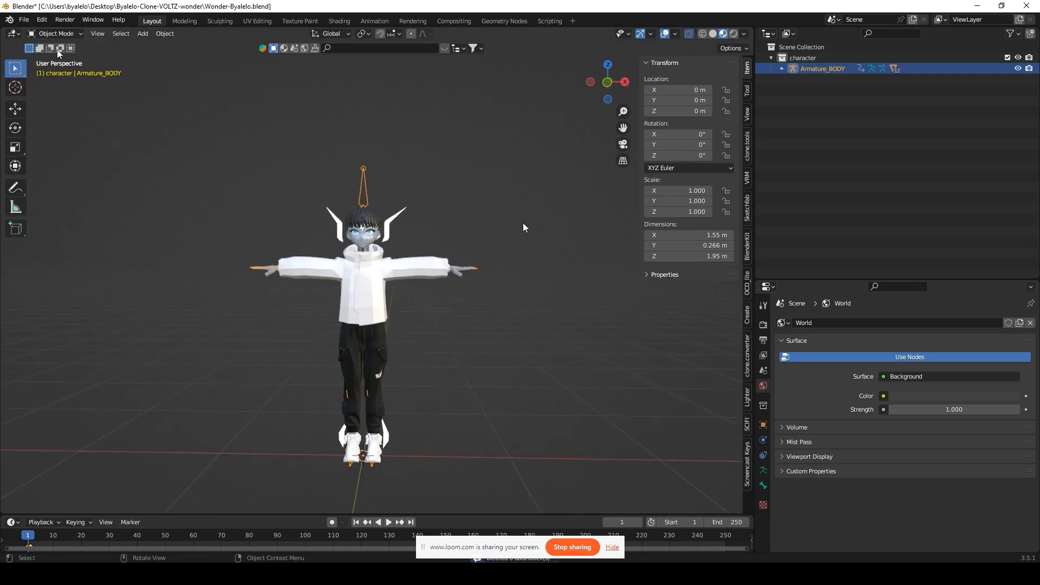
Step: Save the file as a new copy named Wonder-Byalelo1.blend
click(24, 20)
click(63, 99)
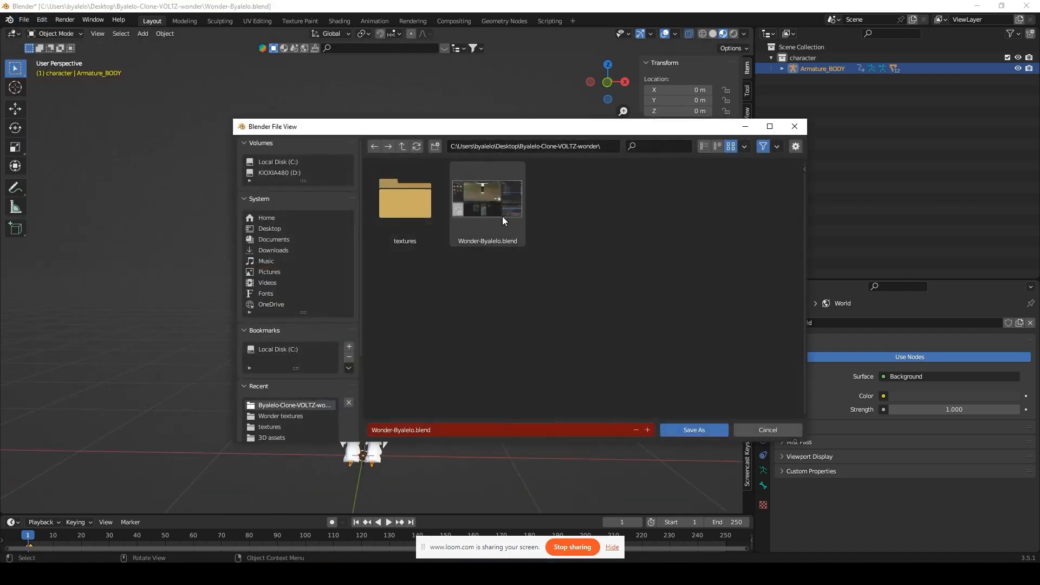
right_click(475, 216)
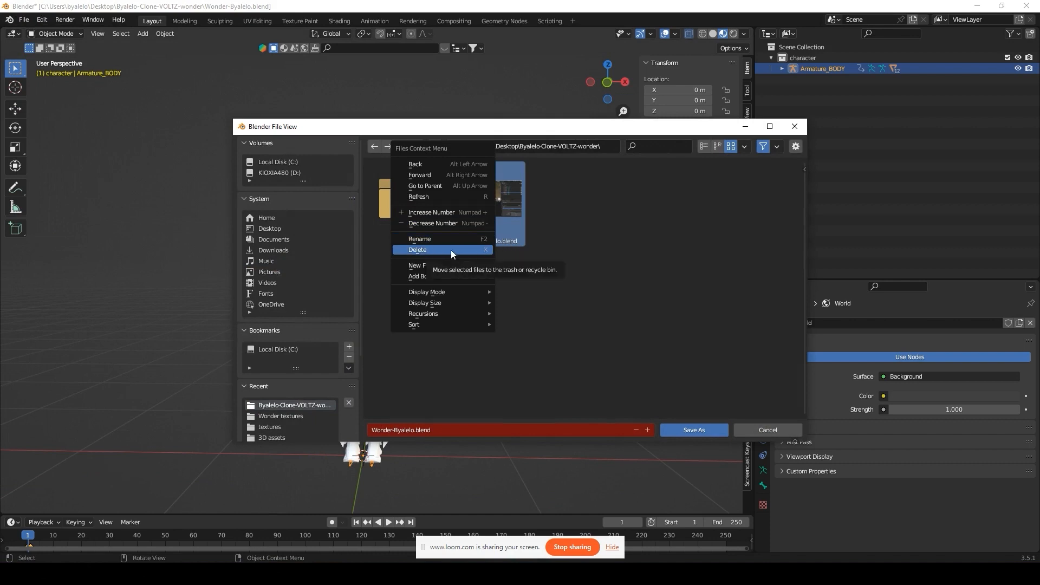
click(531, 253)
click(648, 429)
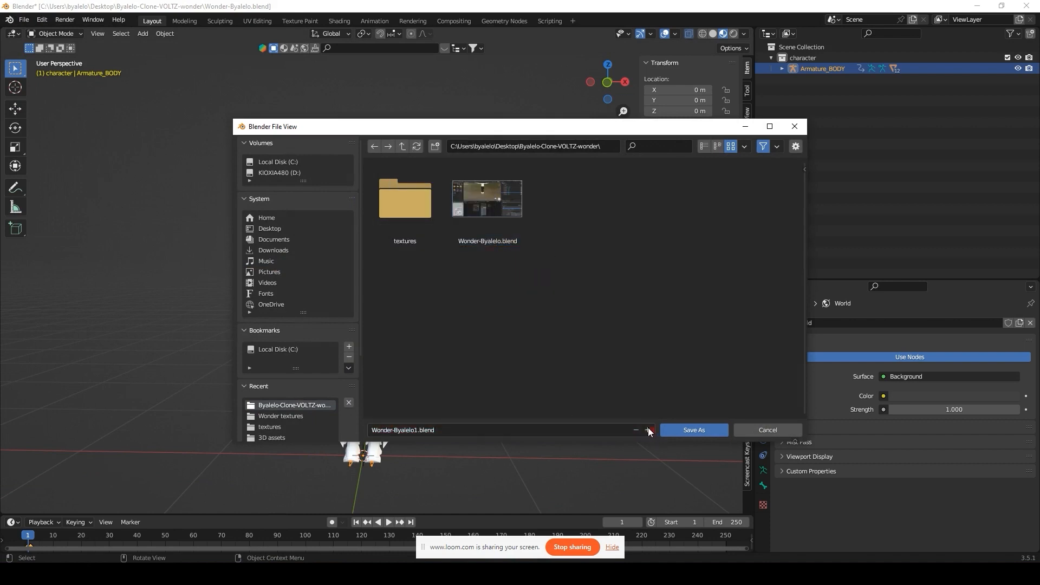
click(691, 431)
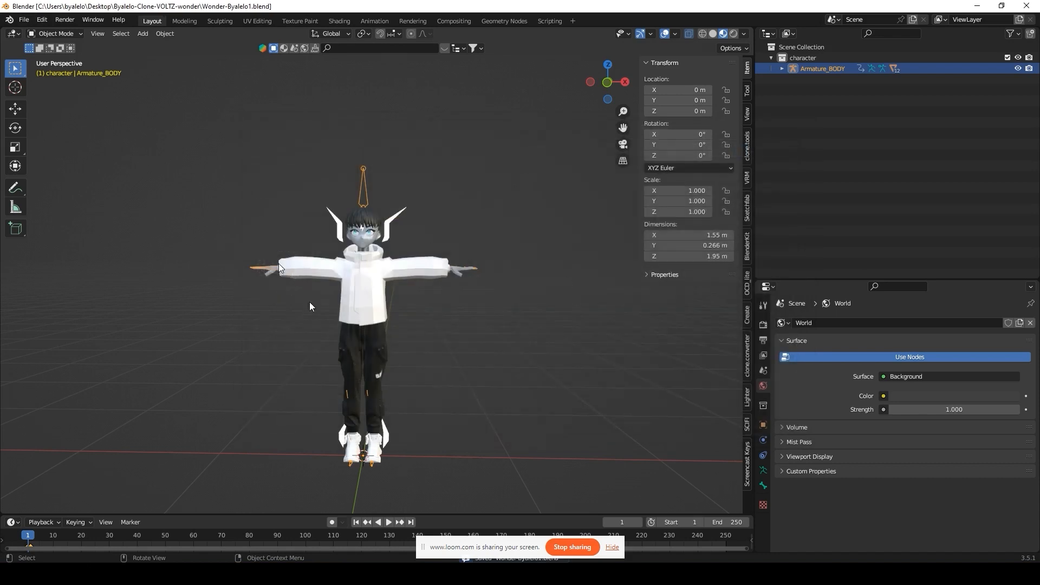
click(271, 575)
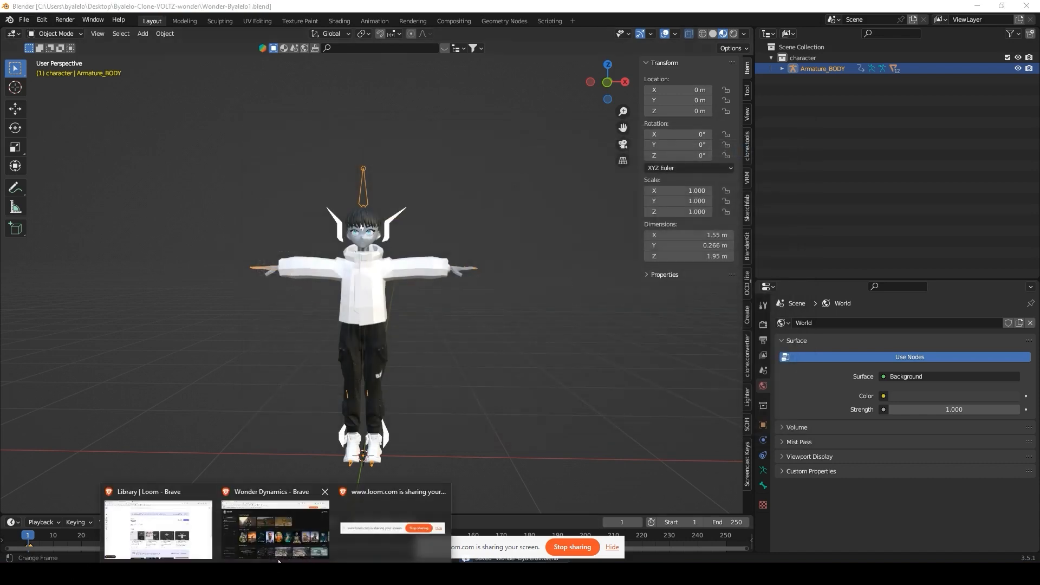
Step: From My Assets, choose Upload Character, enter a character name, and create it
click(279, 537)
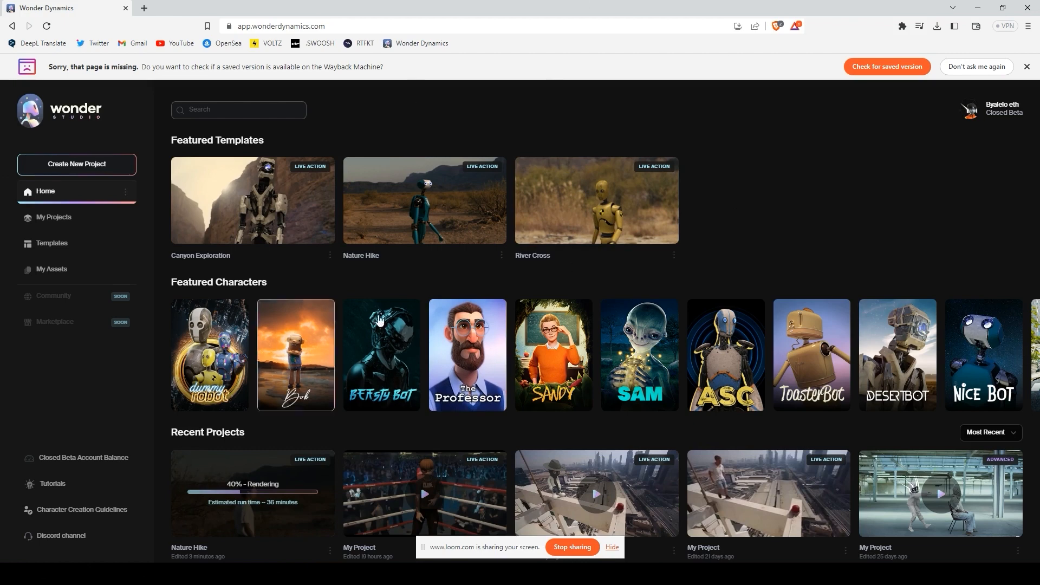
click(71, 269)
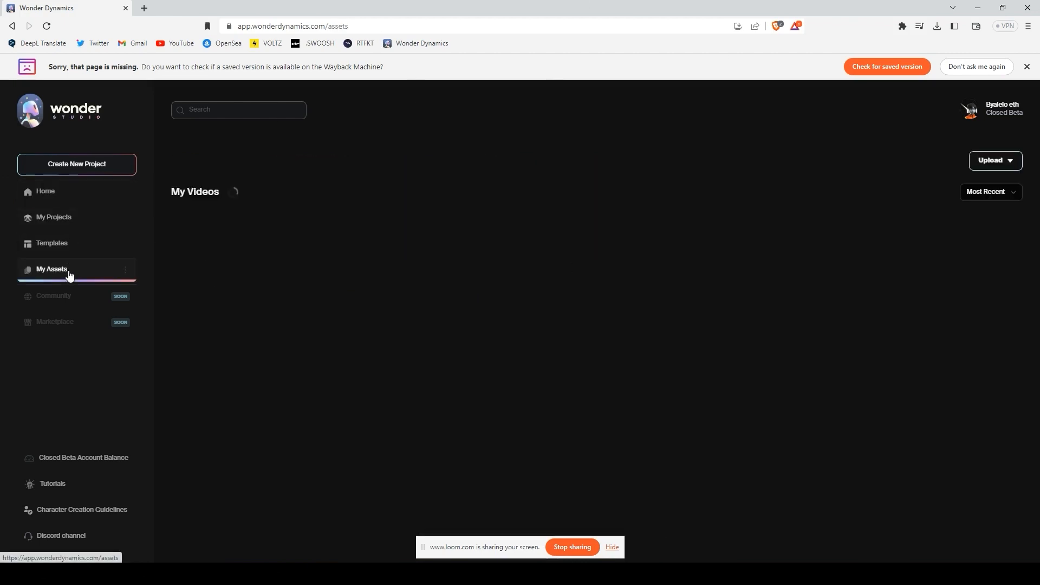
click(996, 160)
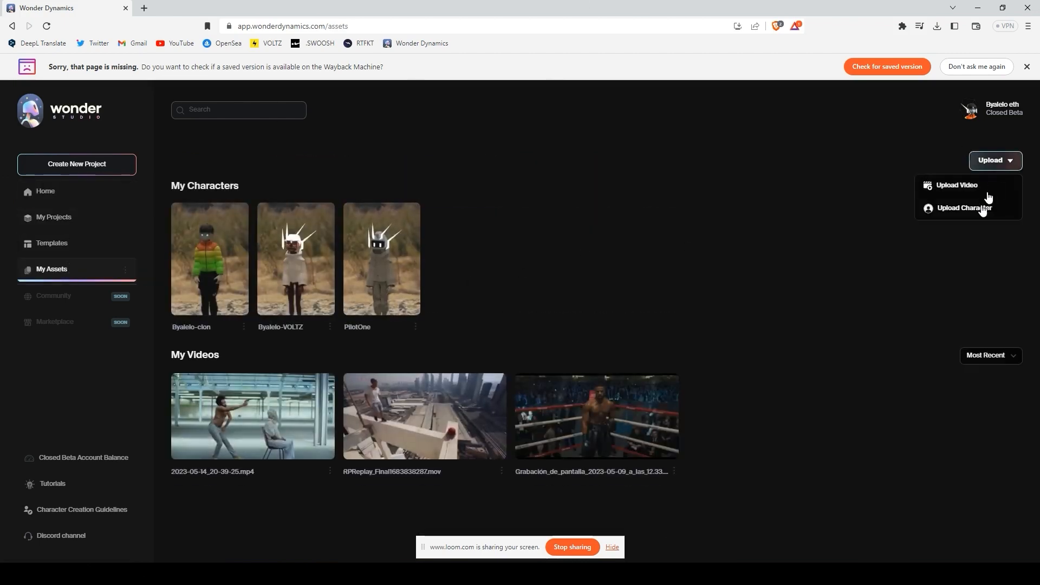
click(984, 205)
click(602, 315)
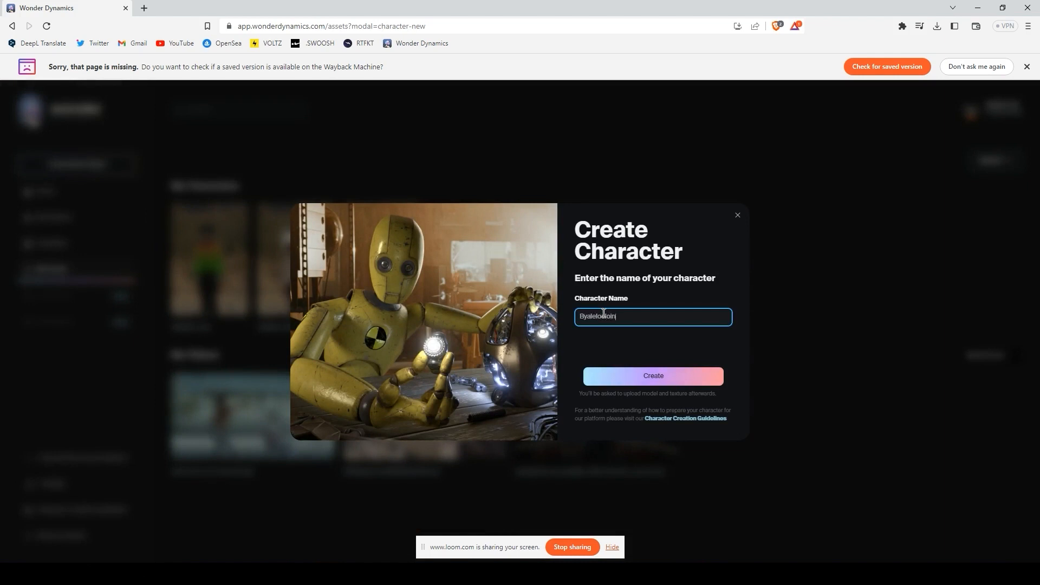
click(639, 374)
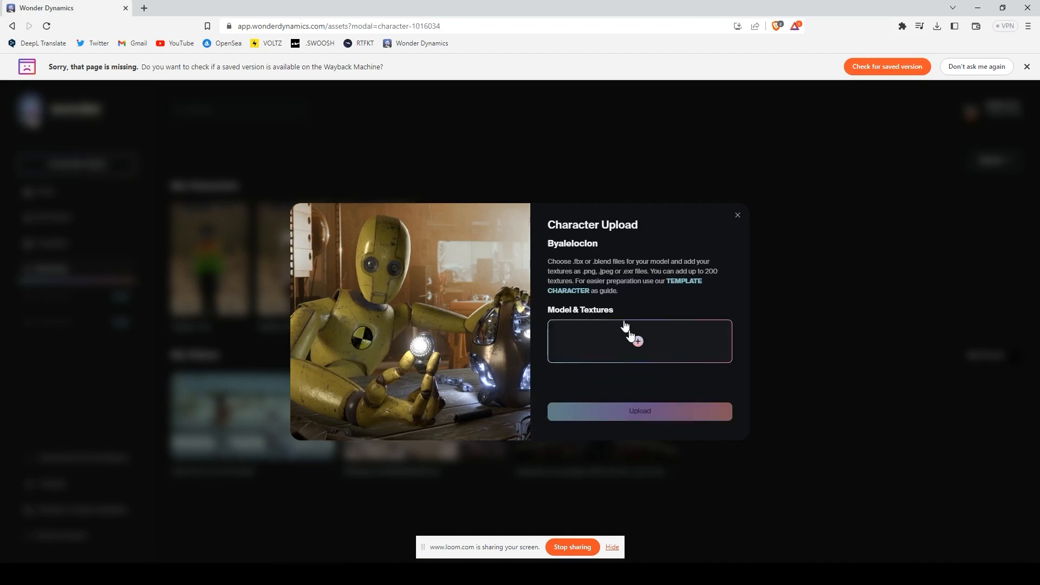
Step: Add Wonder-Byalelo1.blend from the Byalelo-Clone-VOLTZ-wonder folder as the model
click(625, 326)
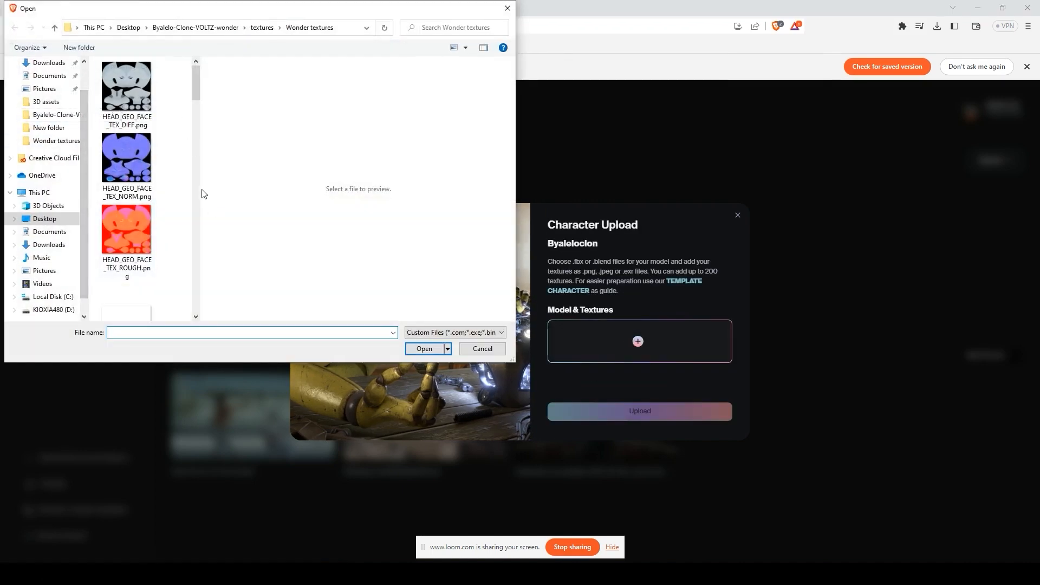
drag(313, 192, 394, 195)
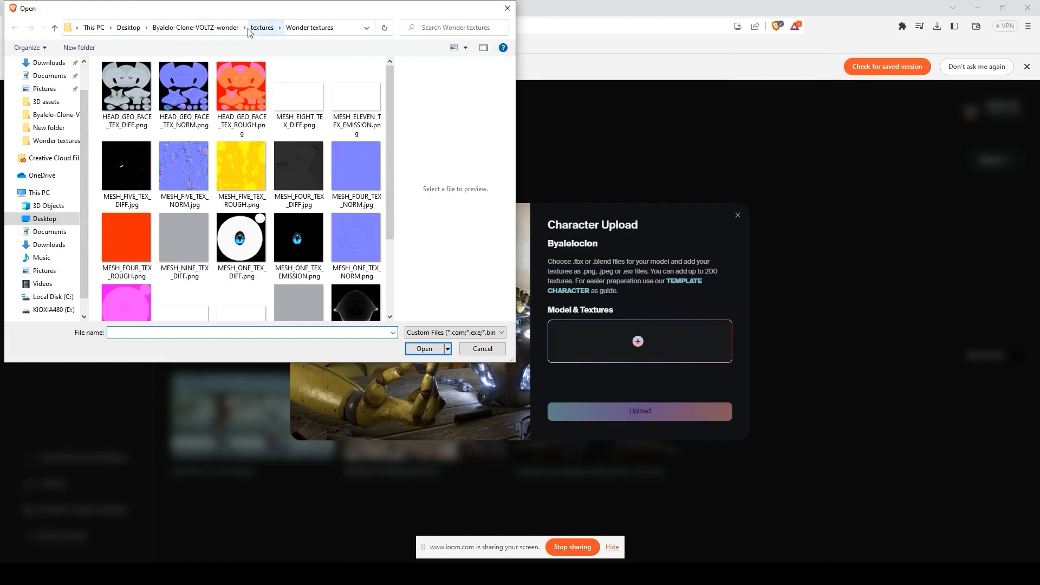
click(216, 28)
click(184, 114)
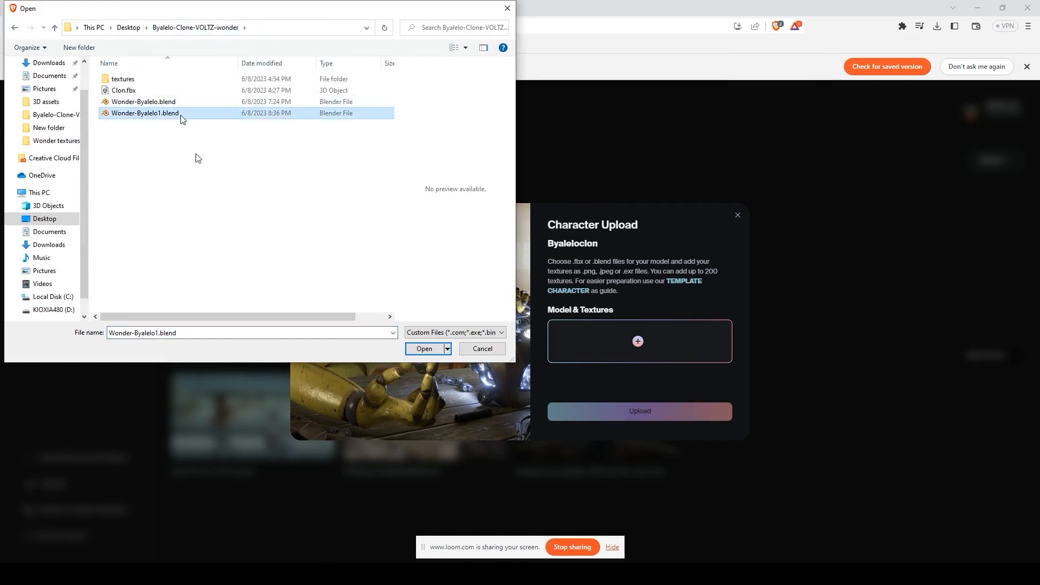
click(423, 349)
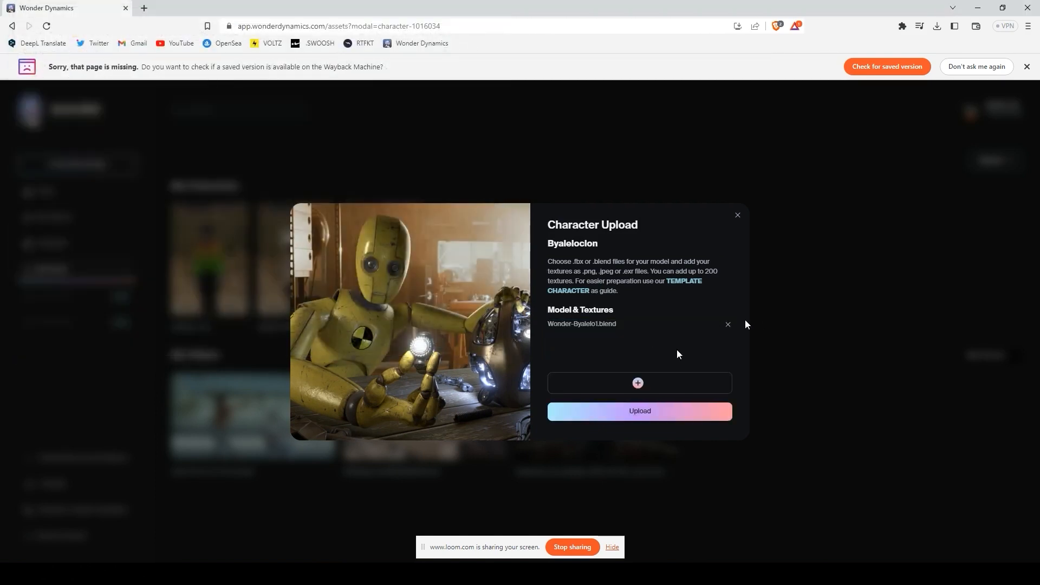
Step: Add all texture images from the Wonder textures folder and start the upload
click(625, 384)
double_click(142, 79)
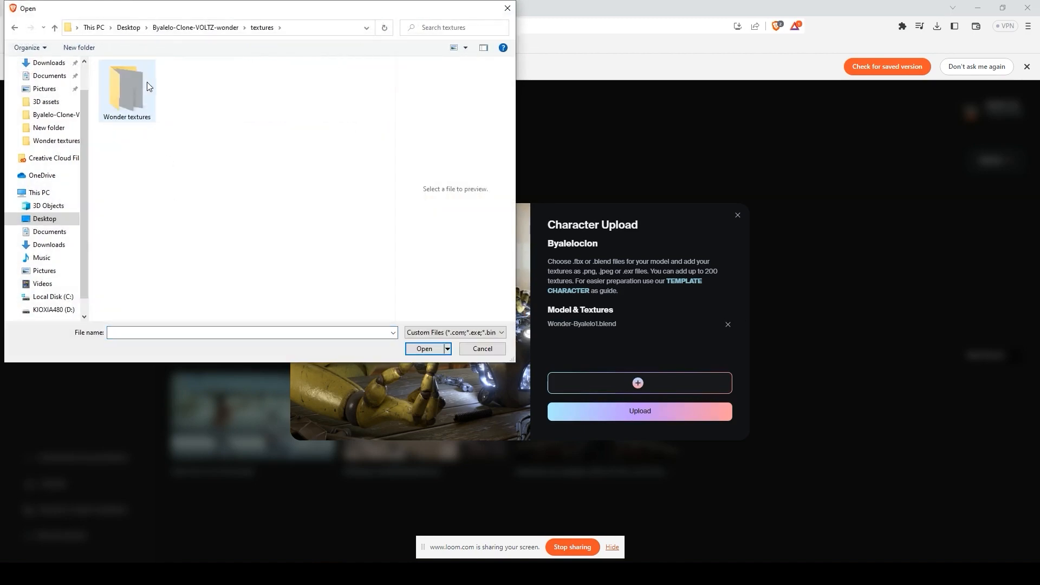
click(145, 81)
double_click(127, 89)
click(108, 82)
scroll(244, 216, down, 5)
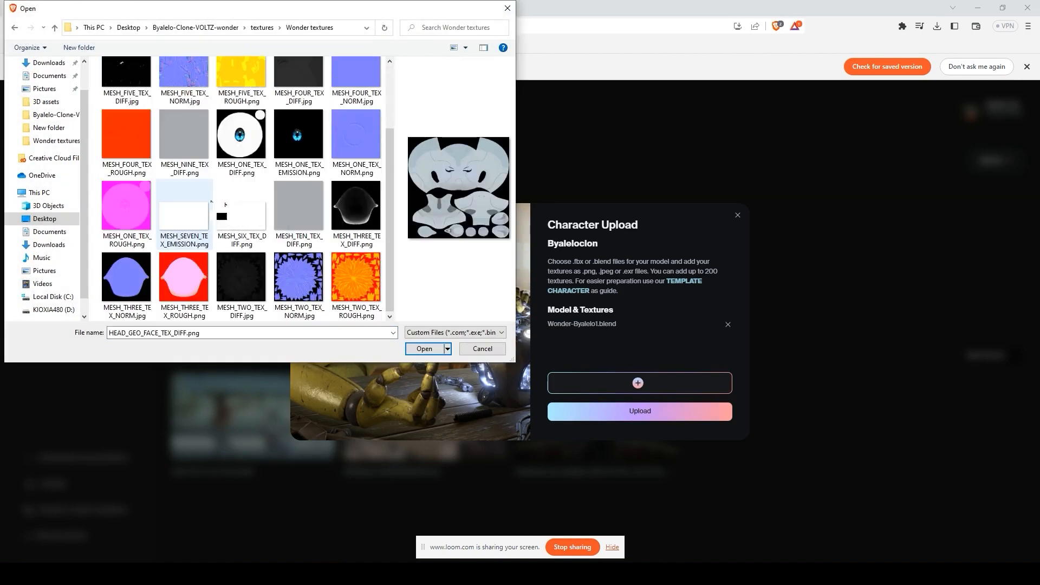
shift+click(348, 274)
click(427, 349)
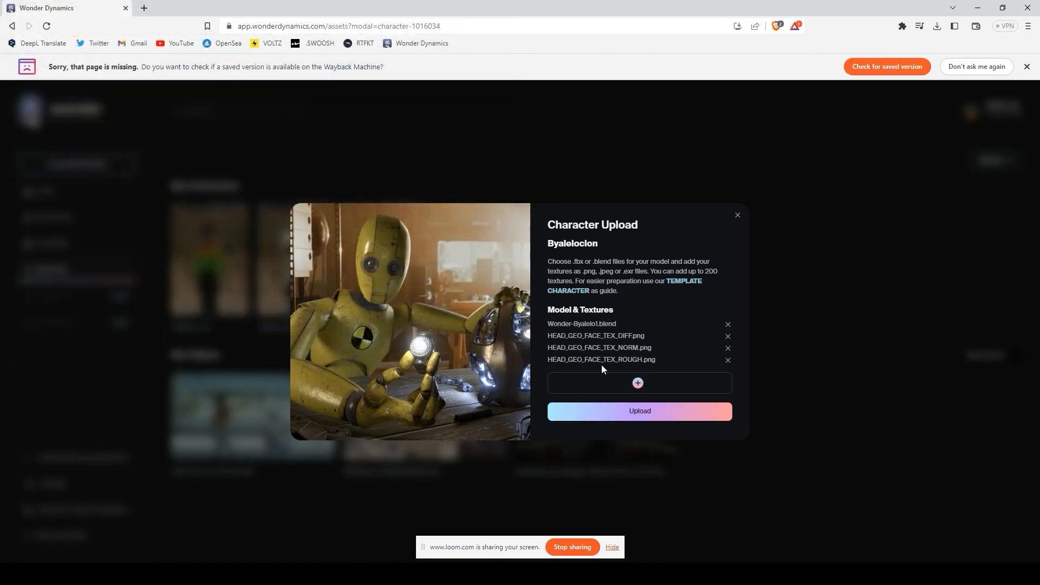
click(649, 414)
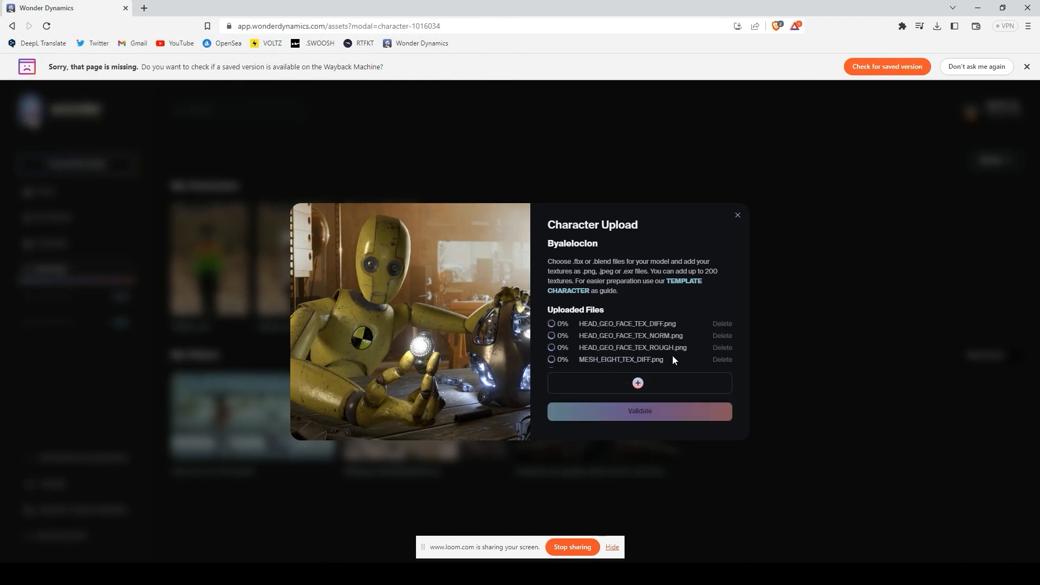
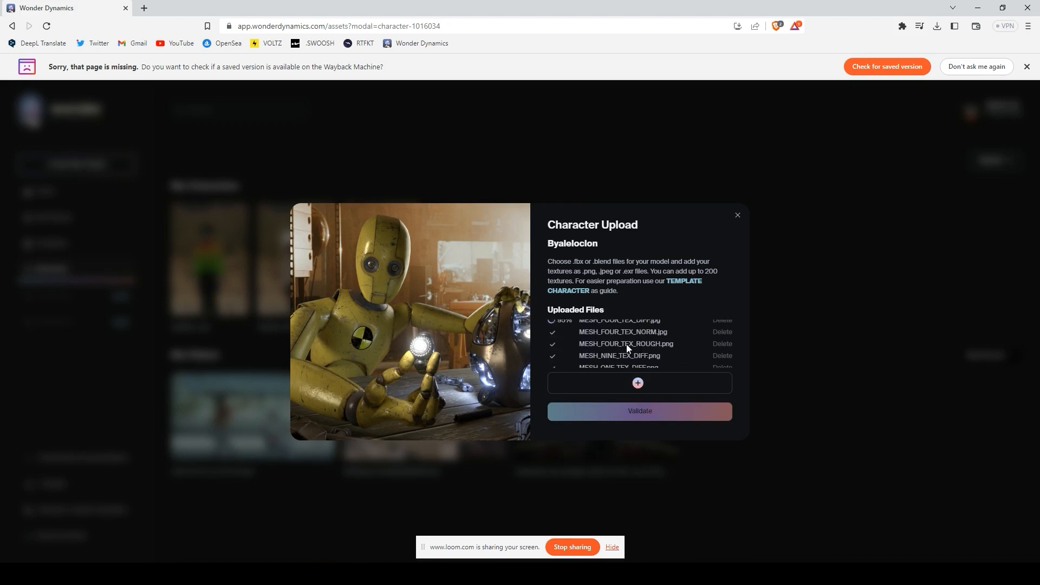
Step: Run validation on the uploaded character, then check its validation details to confirm it's ready
click(655, 417)
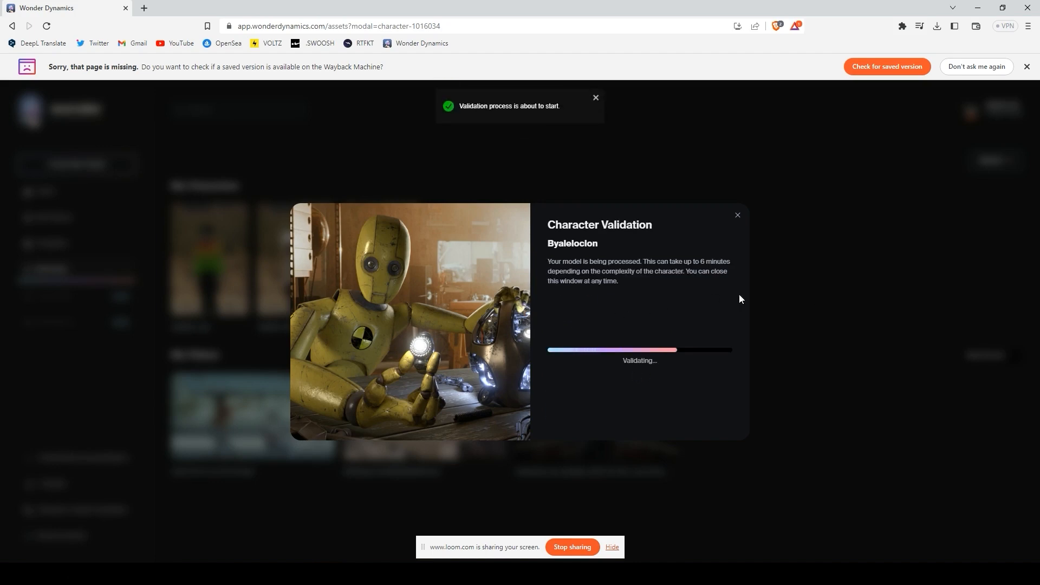
click(738, 216)
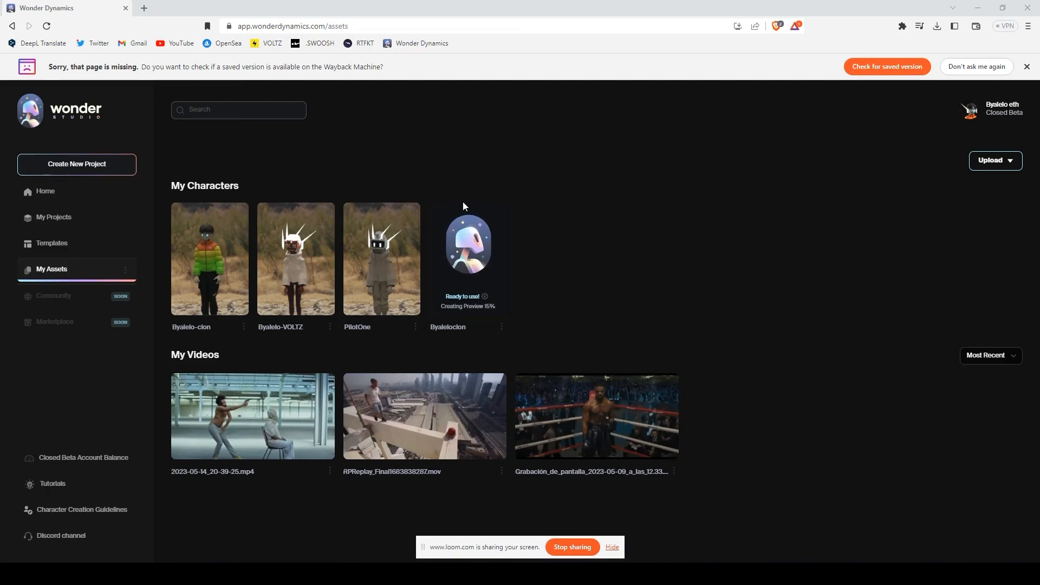
click(479, 274)
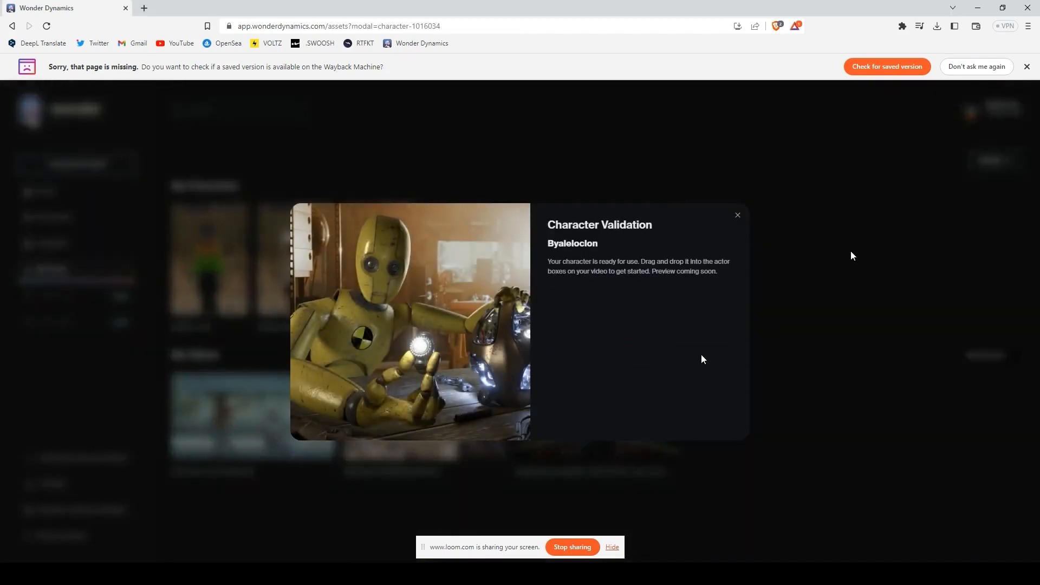
click(851, 255)
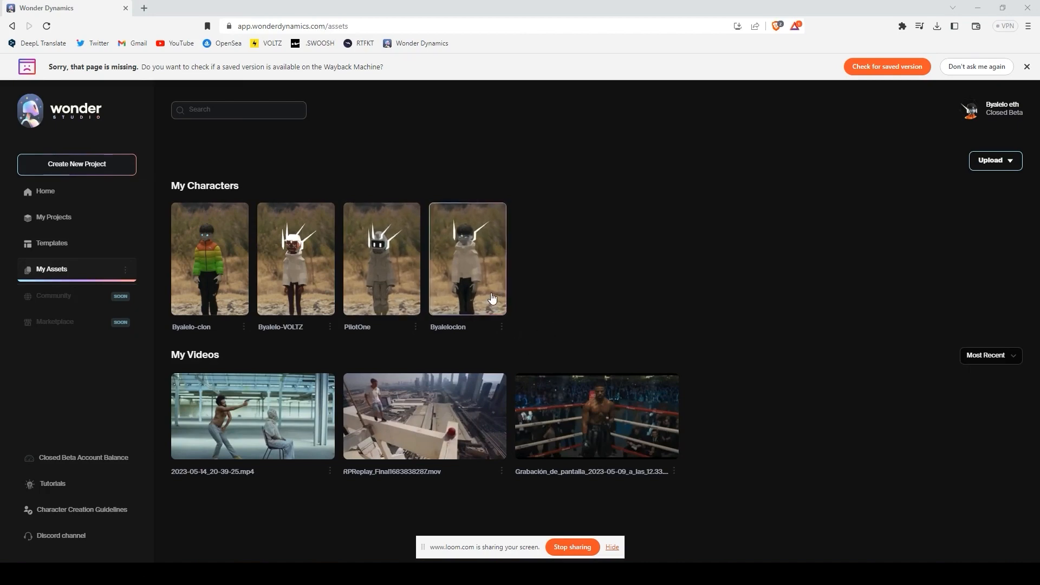
Step: Create a new project from the Nature Hike featured template
click(75, 198)
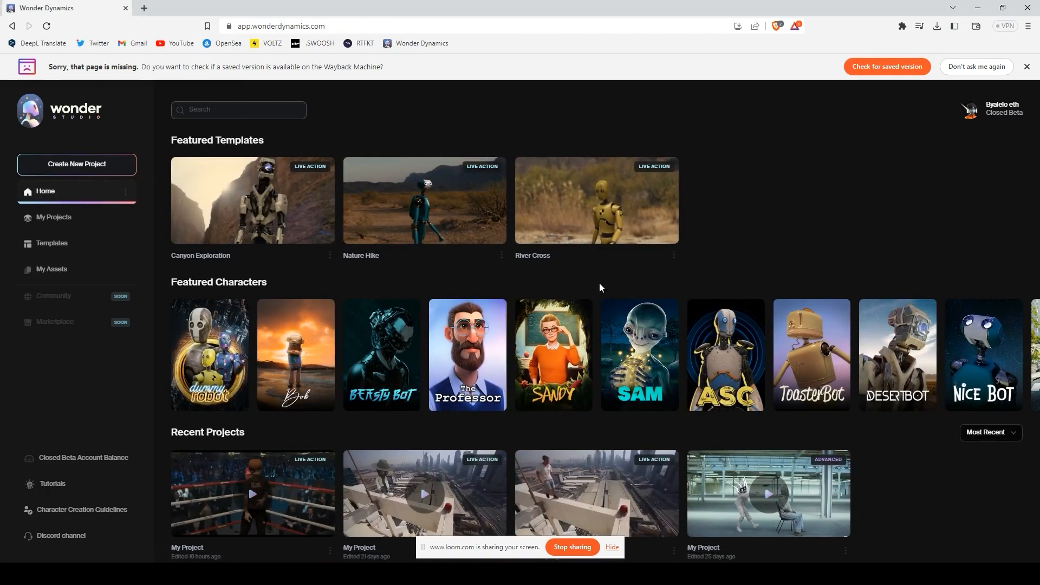
click(467, 229)
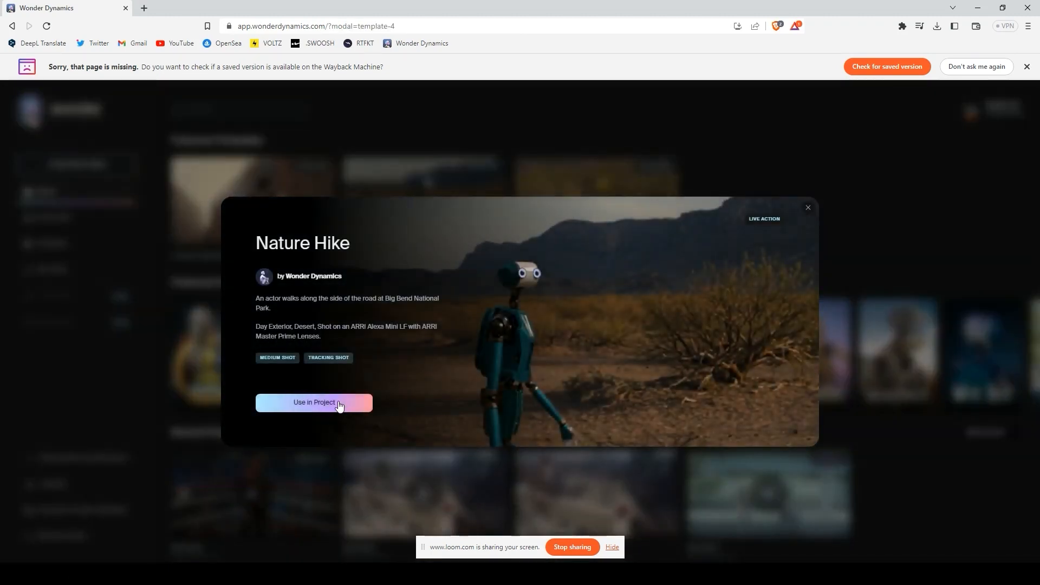
click(340, 406)
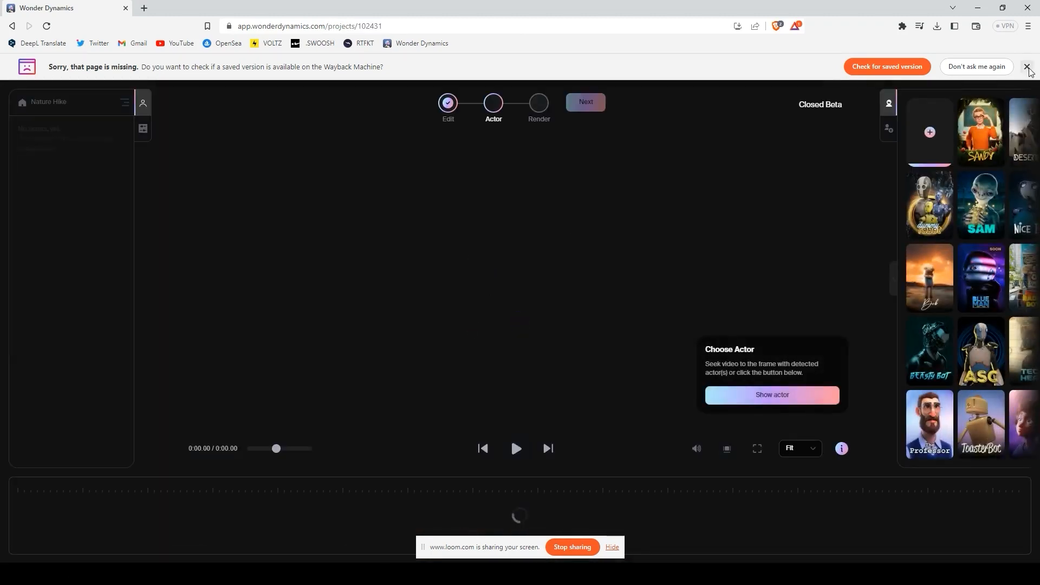
click(1027, 66)
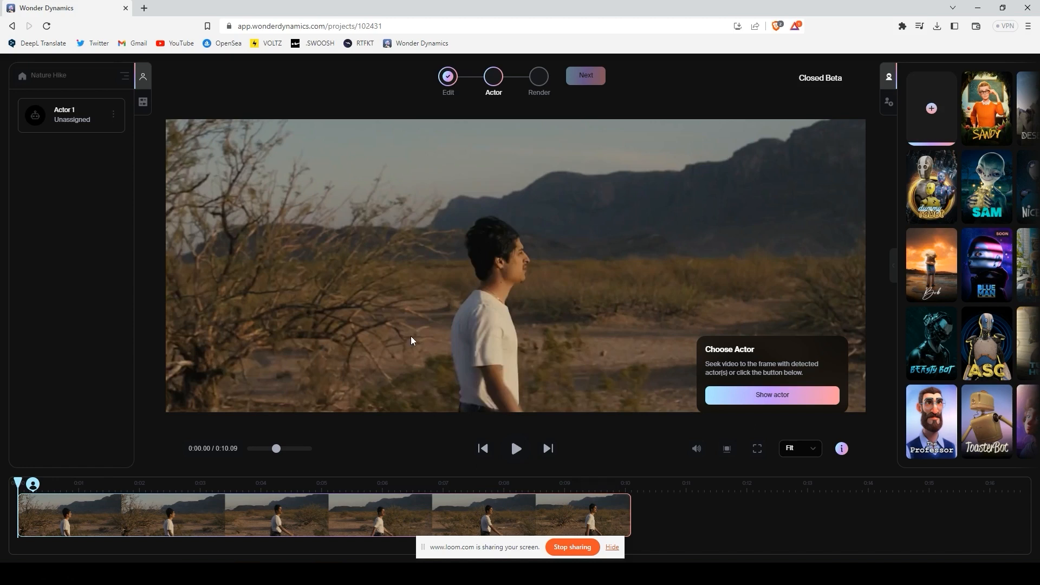
Step: Assign the custom Byalelocion character to Actor 1 and start the 1080p MP4 render
click(791, 396)
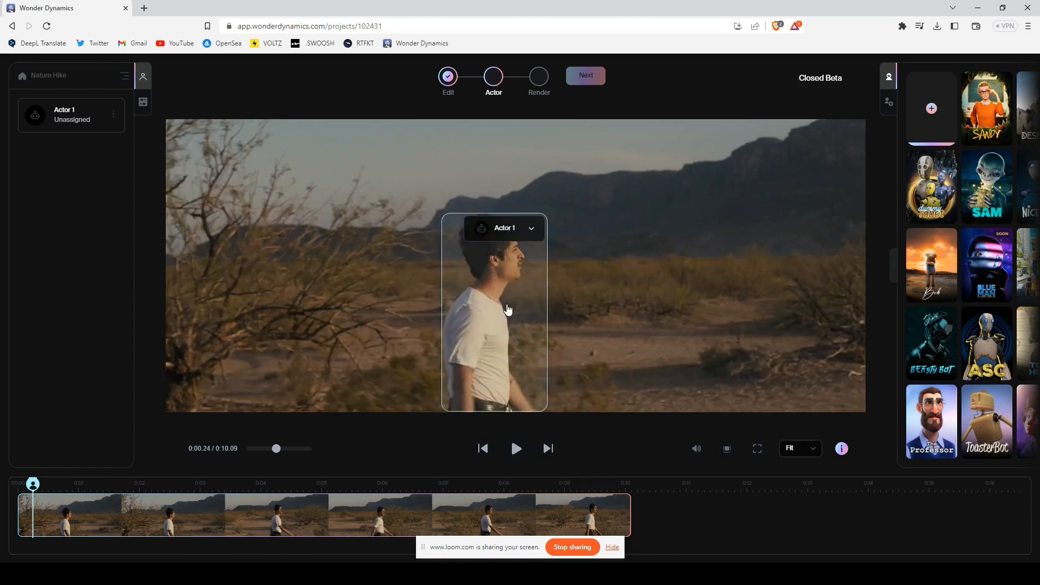
click(889, 106)
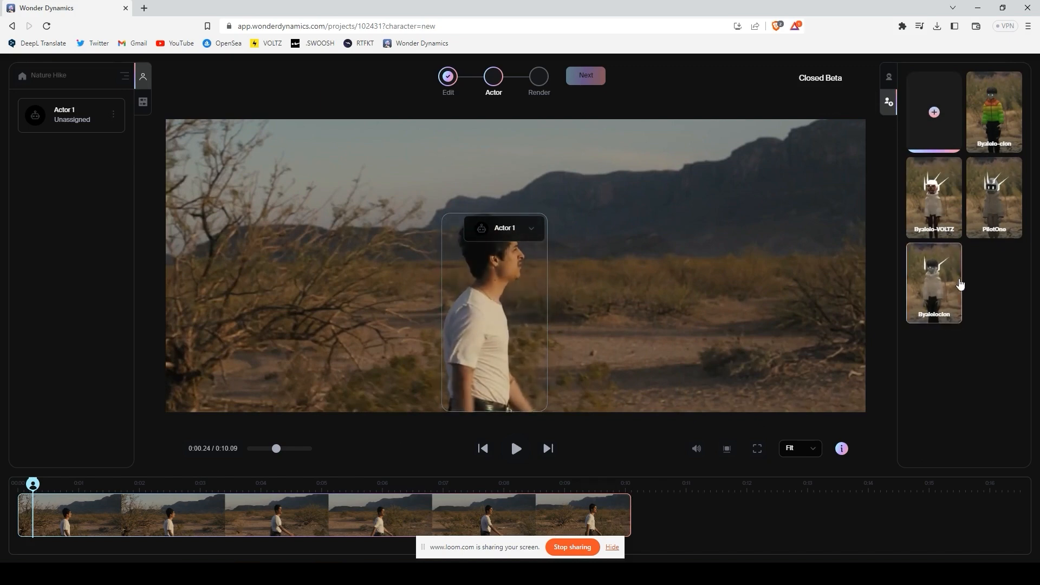
drag(934, 282, 488, 308)
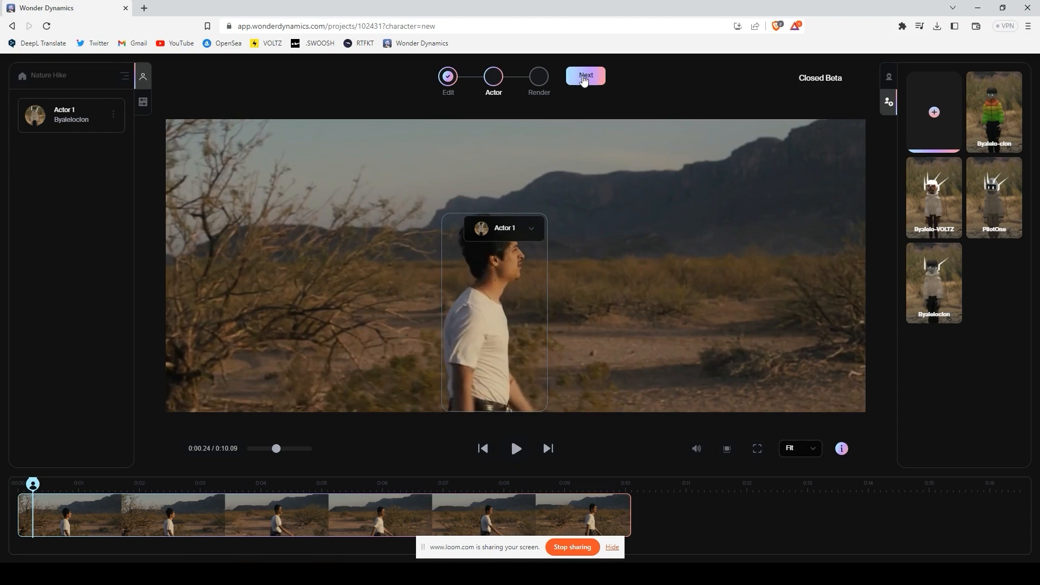
click(586, 75)
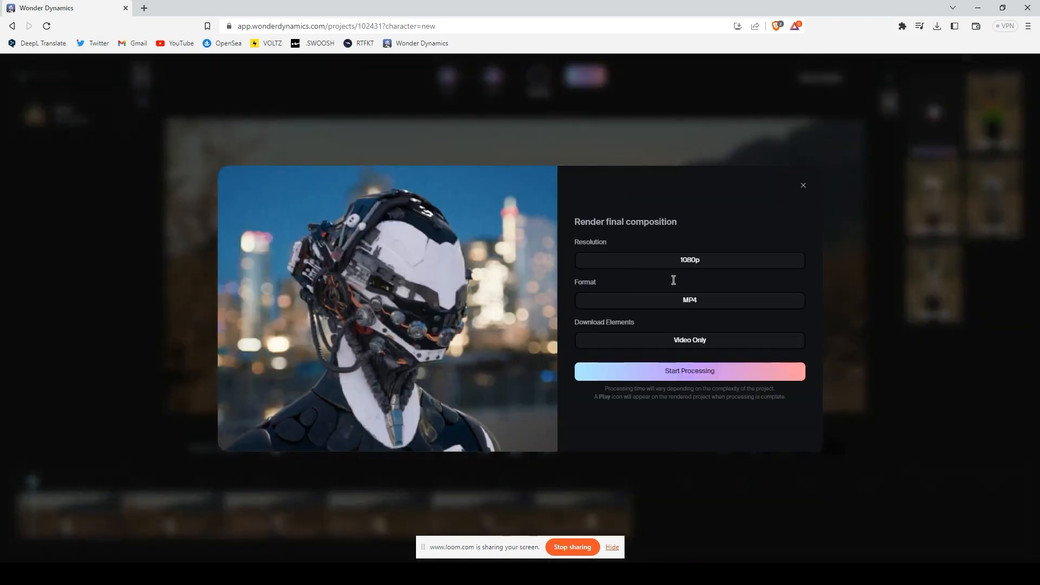
click(721, 371)
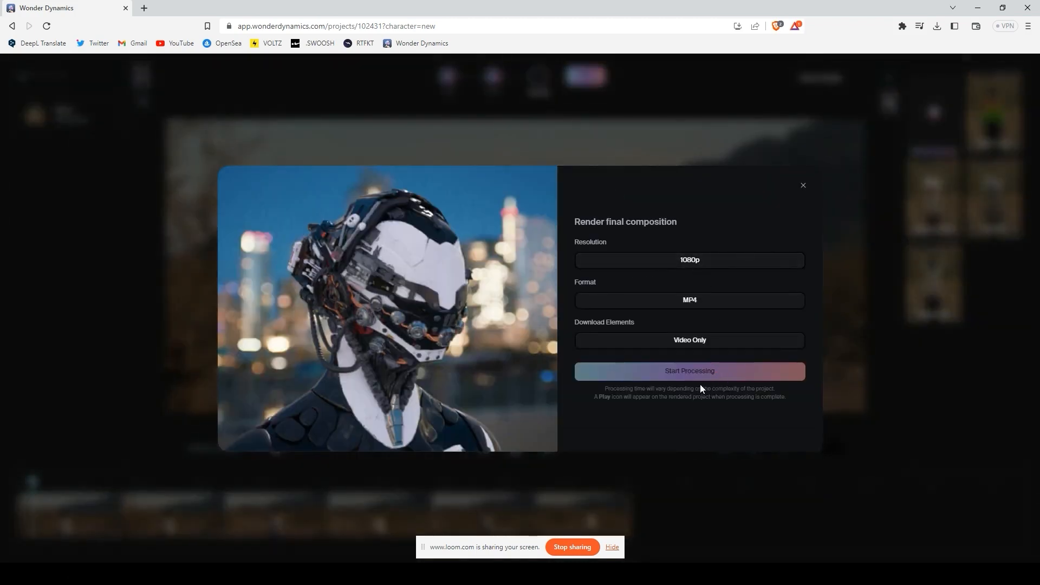